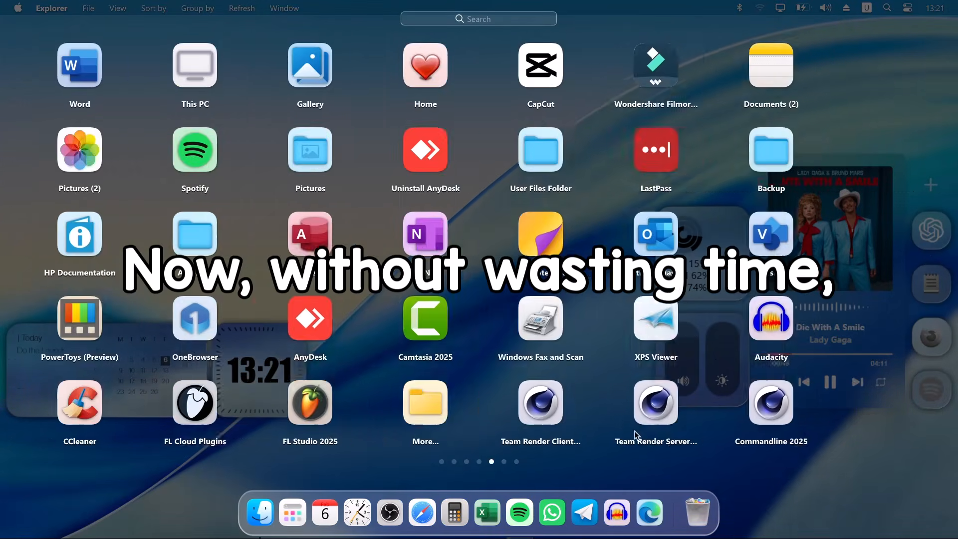
scroll(637, 435, up, 1)
click(636, 436)
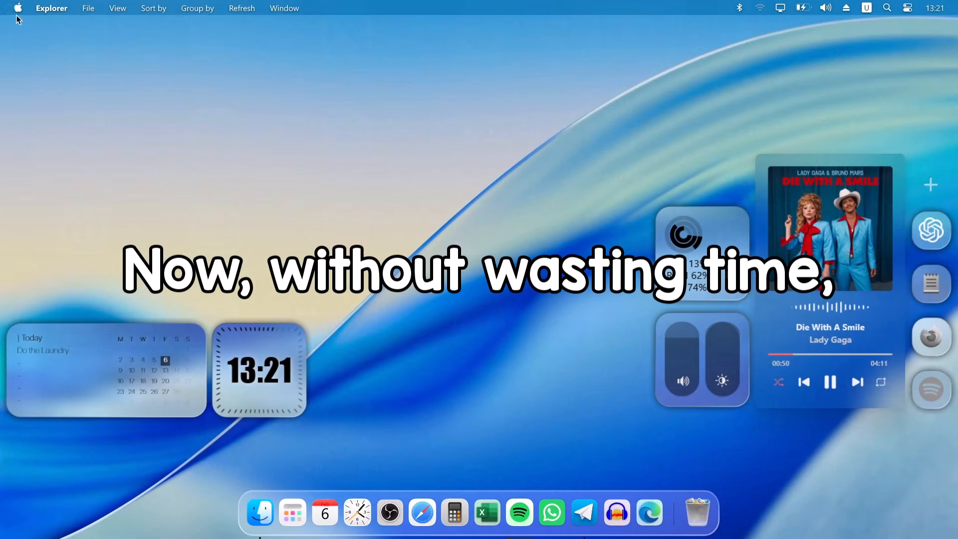
click(18, 9)
click(364, 233)
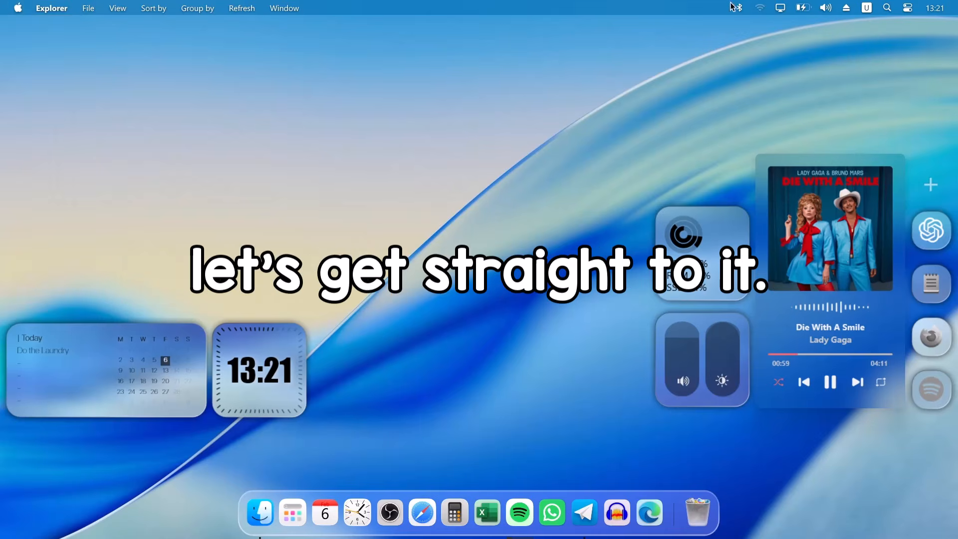
click(780, 8)
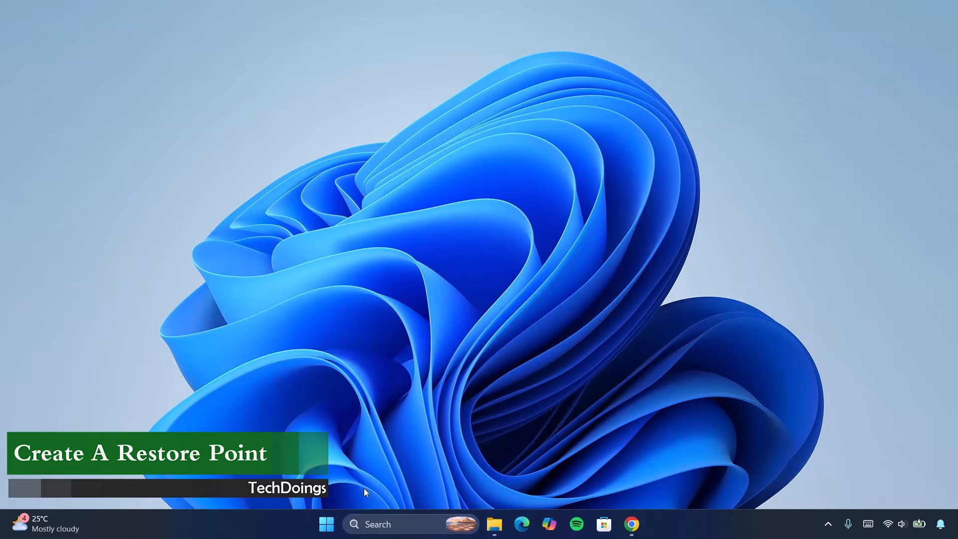
Search Windows for "create a restore point" and open the matching System Protection settings
click(374, 524)
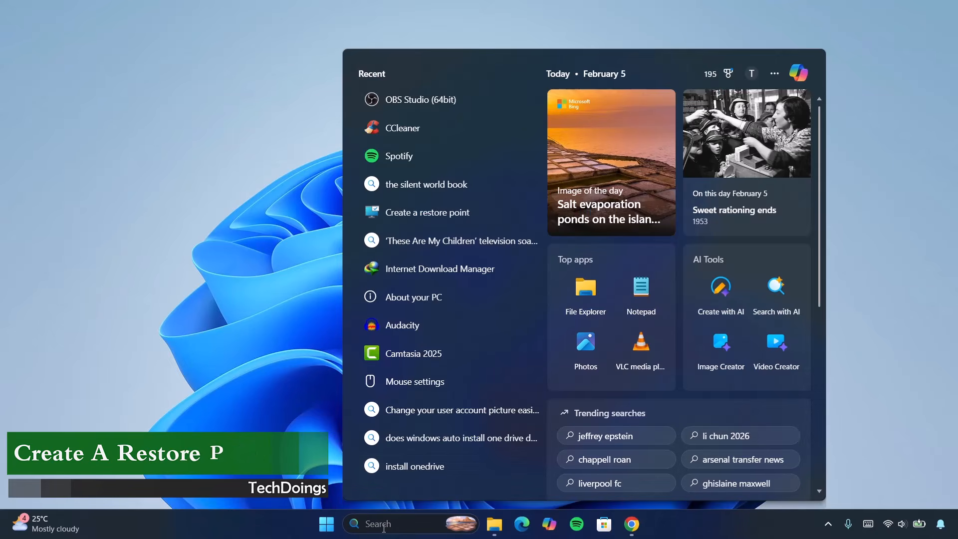
text(create a restore point)
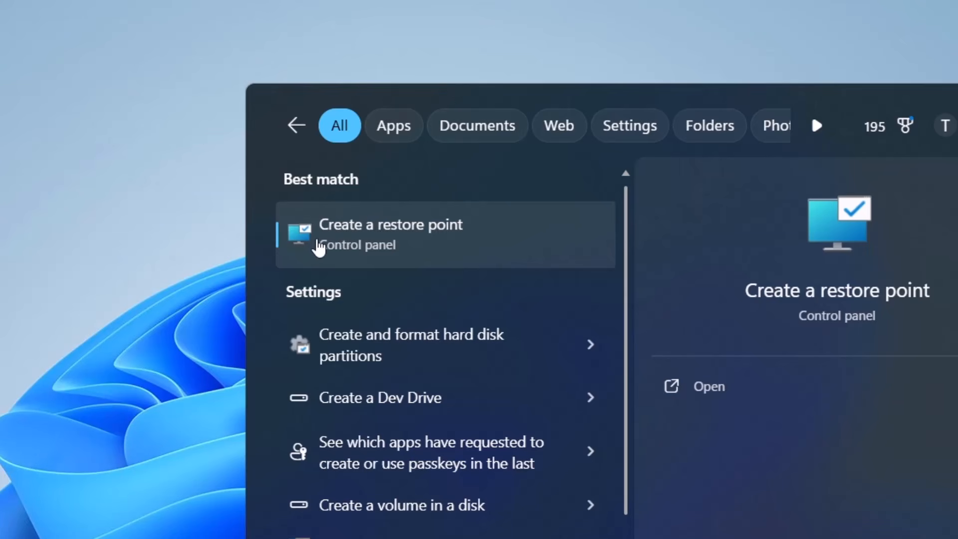
click(400, 234)
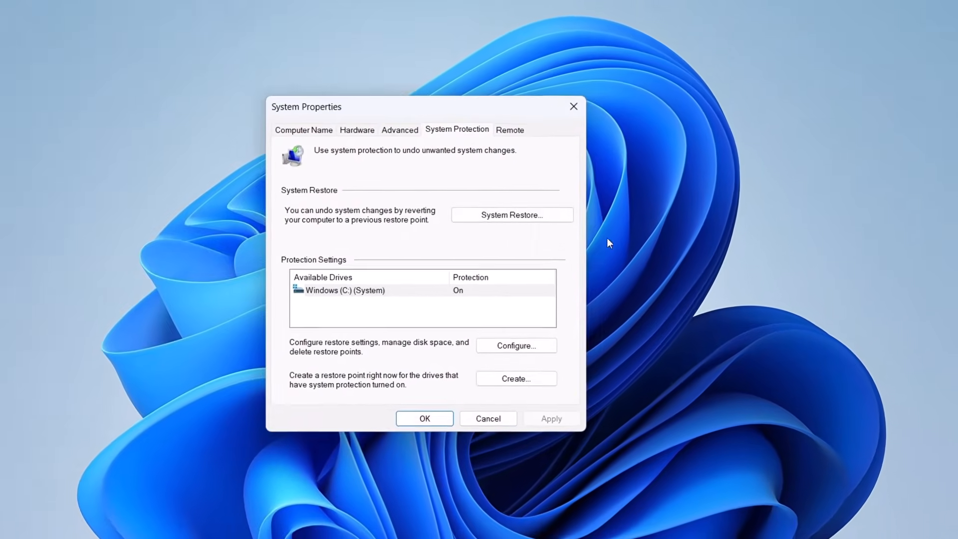
Create a restore point described as "Windows Customization" for the Windows (C:) drive and close System Properties
click(309, 291)
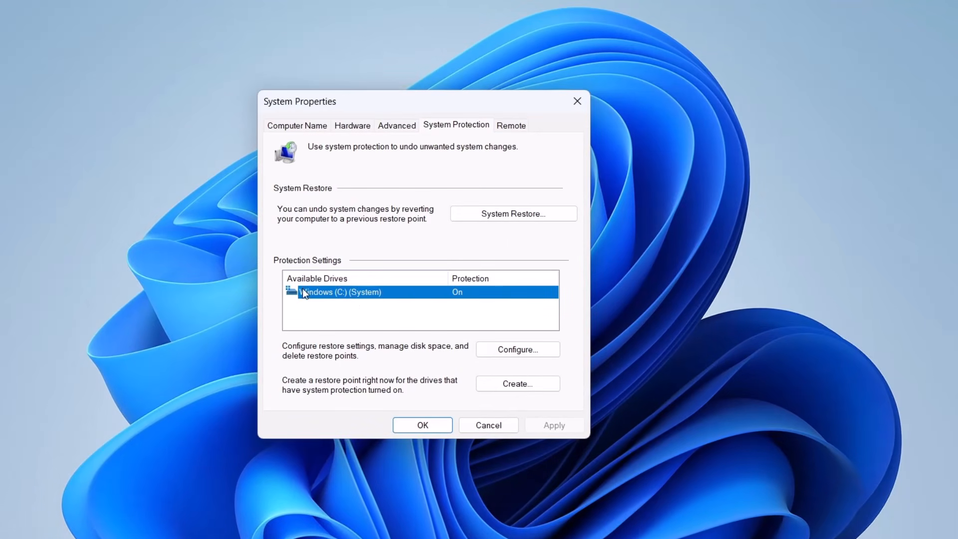
click(510, 386)
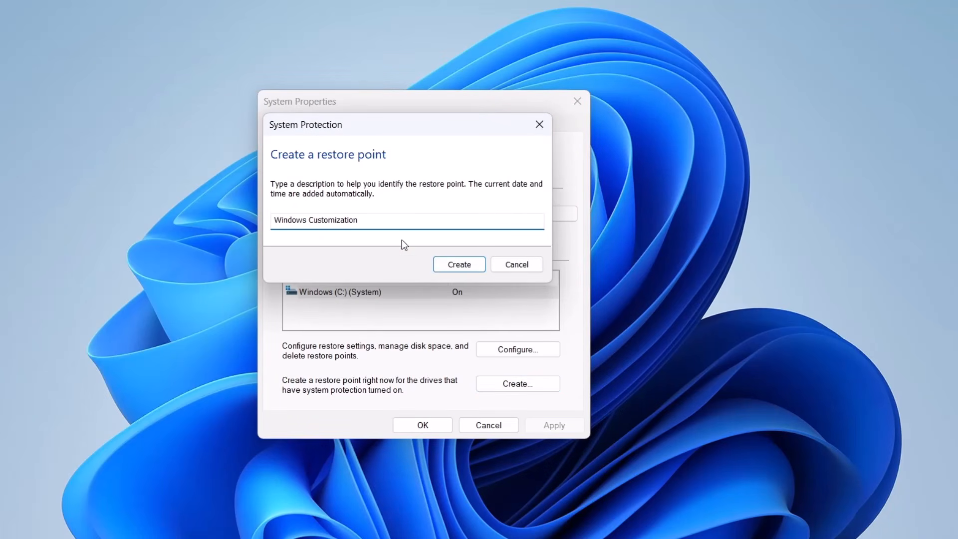
click(449, 265)
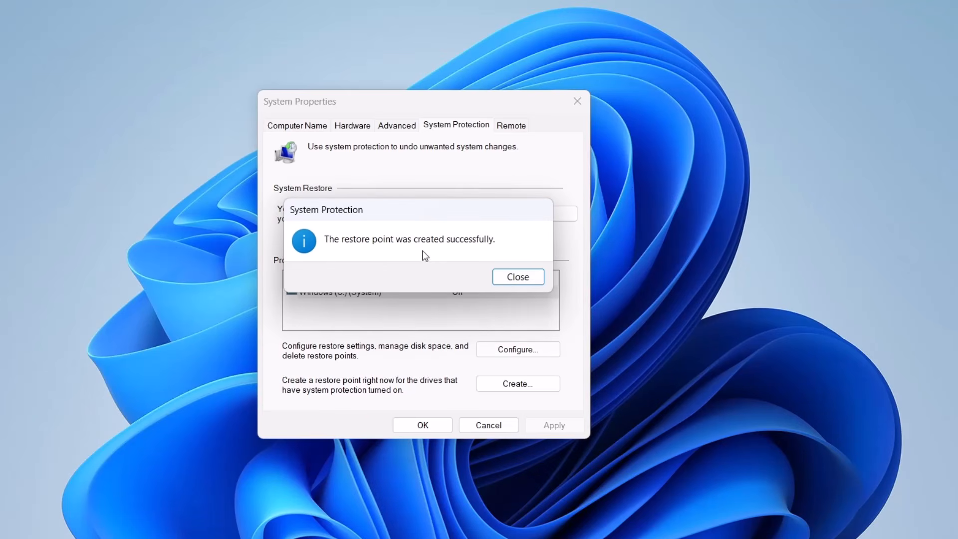
click(505, 282)
click(429, 428)
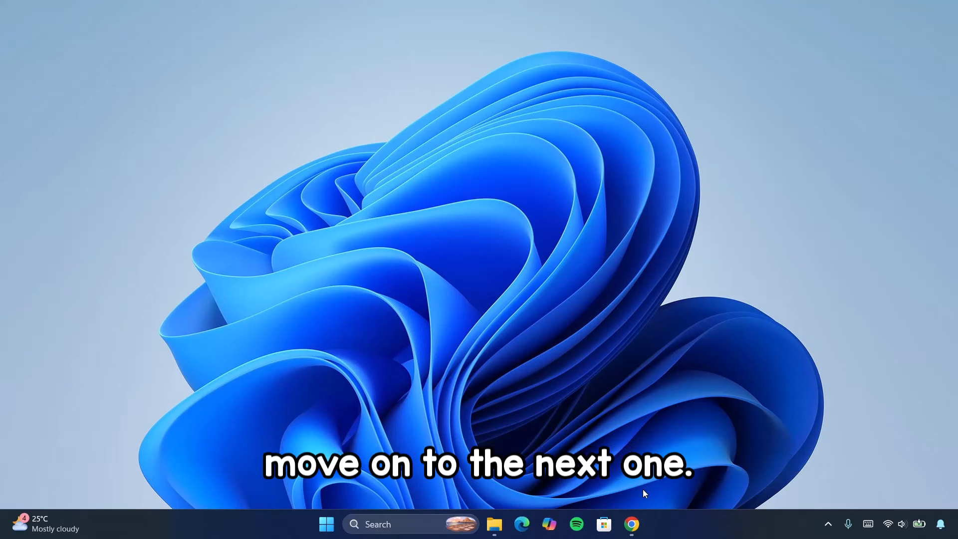
Switch to Chrome and download UltraUXThemePatcher from its mhoefs.eu page
click(631, 524)
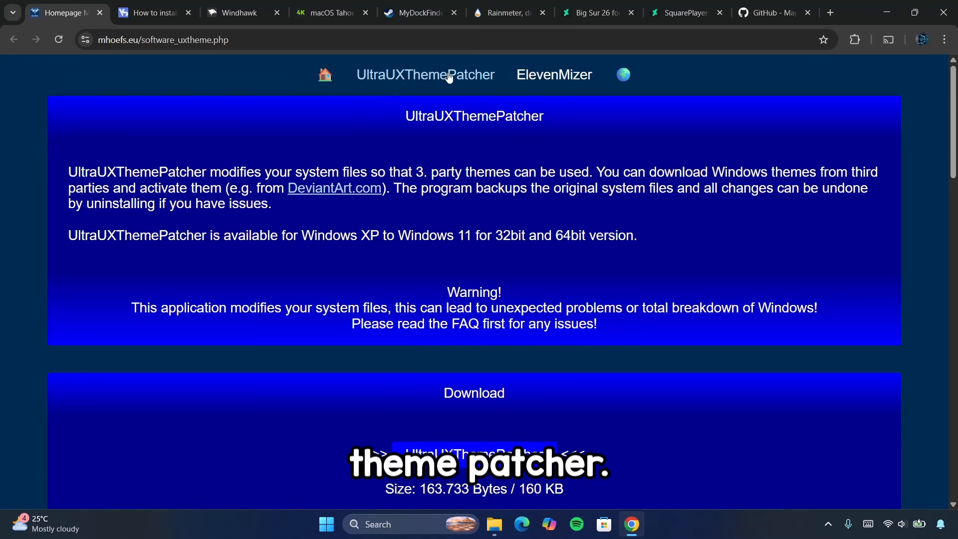
scroll(463, 146, down, 2)
scroll(477, 182, up, 1)
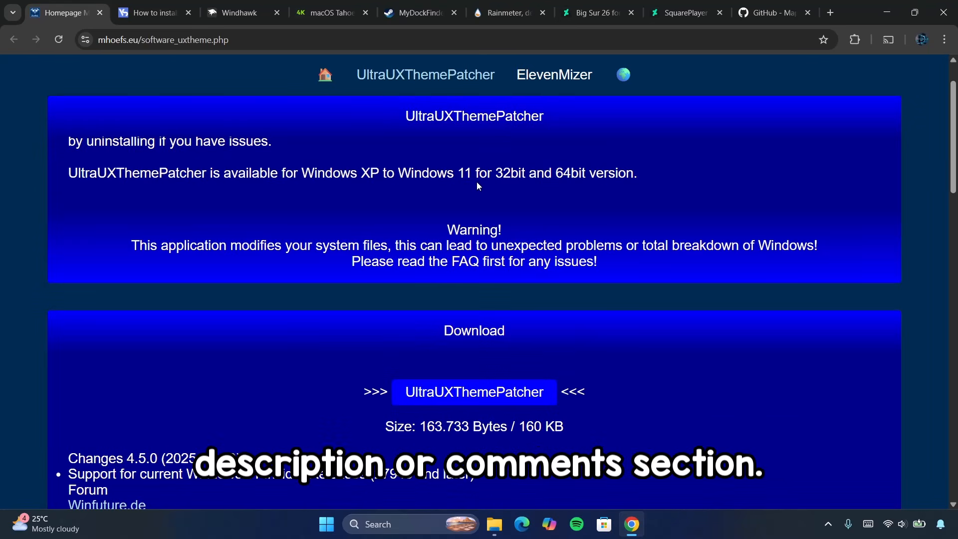
click(468, 396)
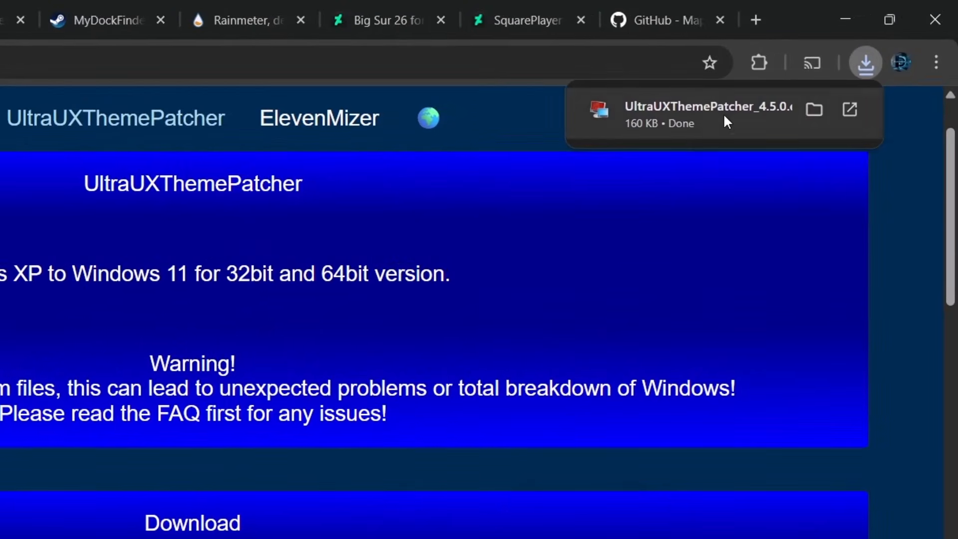
Run the downloaded UltraUXThemePatcher 4.5.0 installer, accepting its licence terms and continuing through the donation page
click(708, 107)
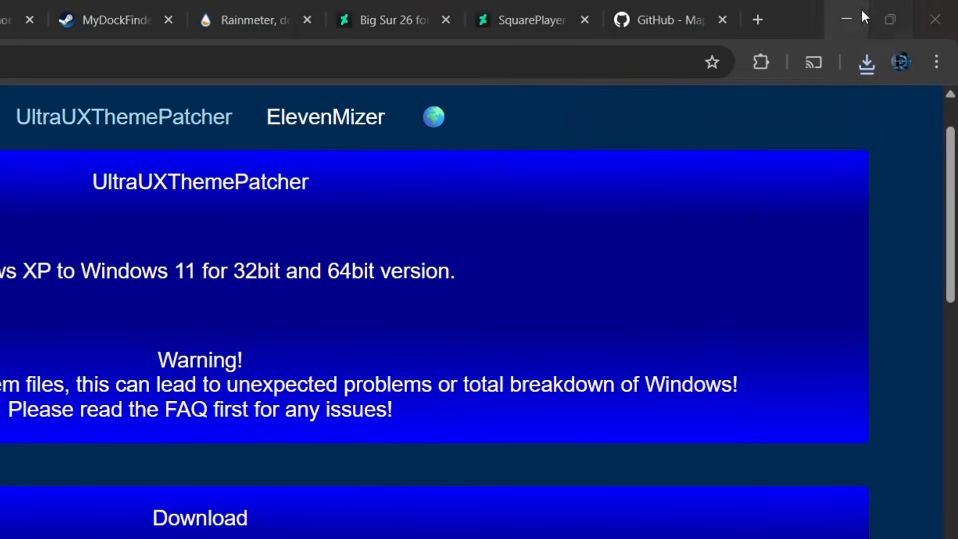
click(859, 15)
click(550, 368)
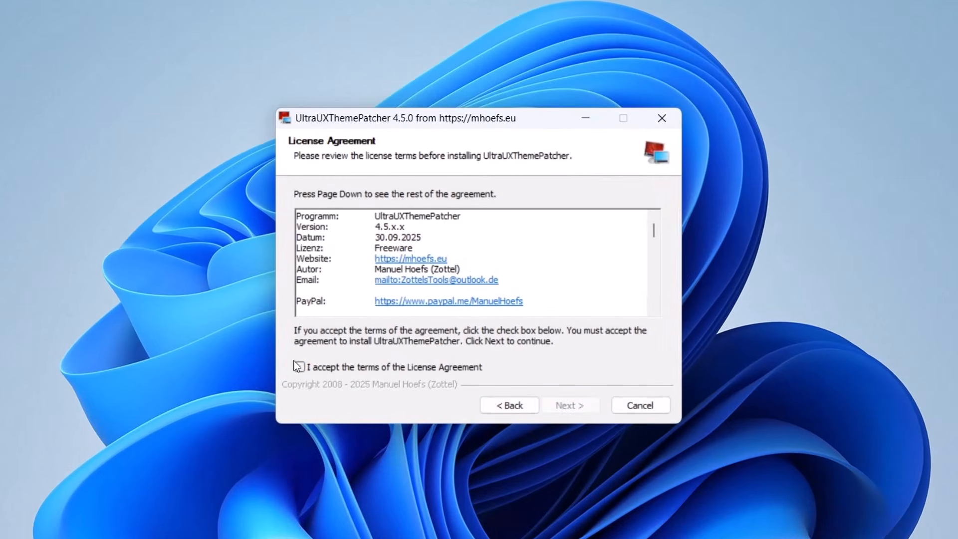
click(567, 405)
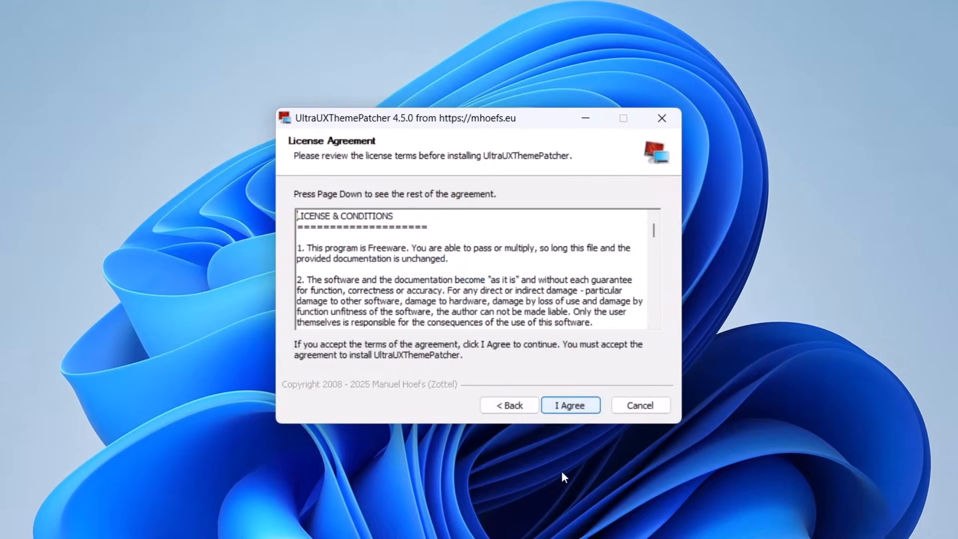
click(574, 407)
click(569, 406)
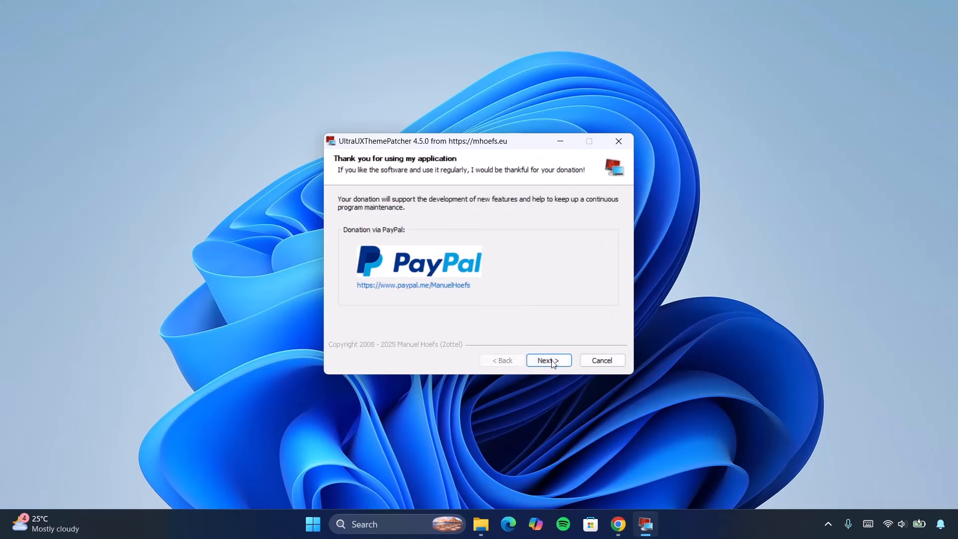
click(549, 361)
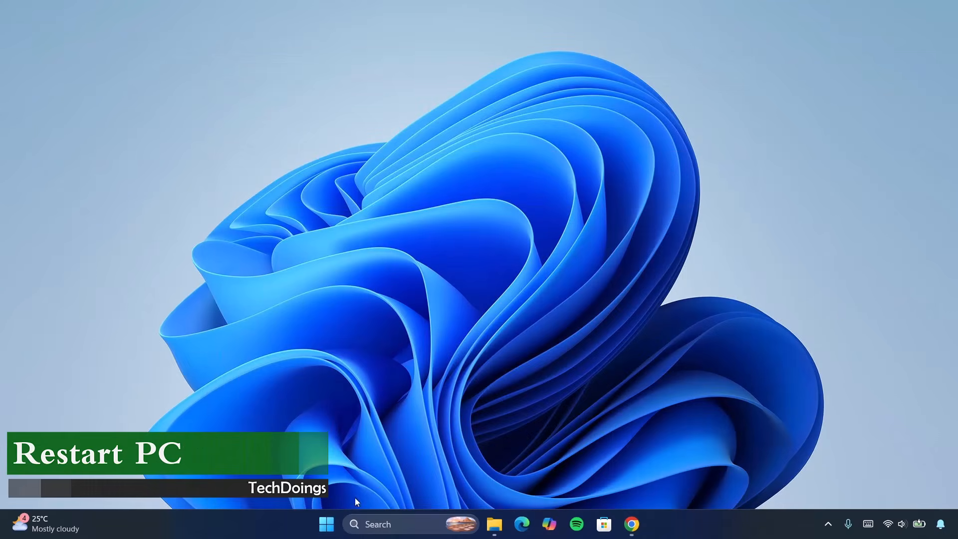
Restart the PC after installing the theme patcher
key(super)
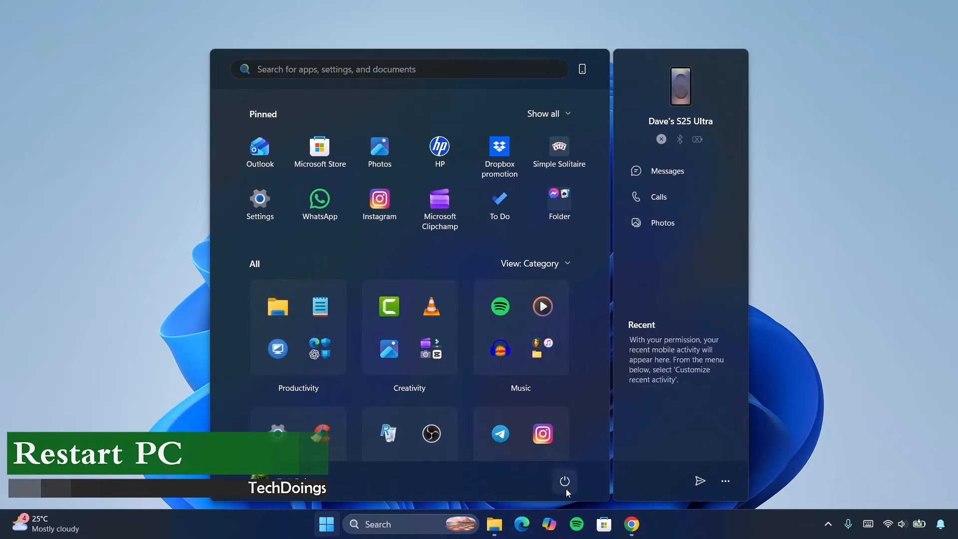
click(564, 480)
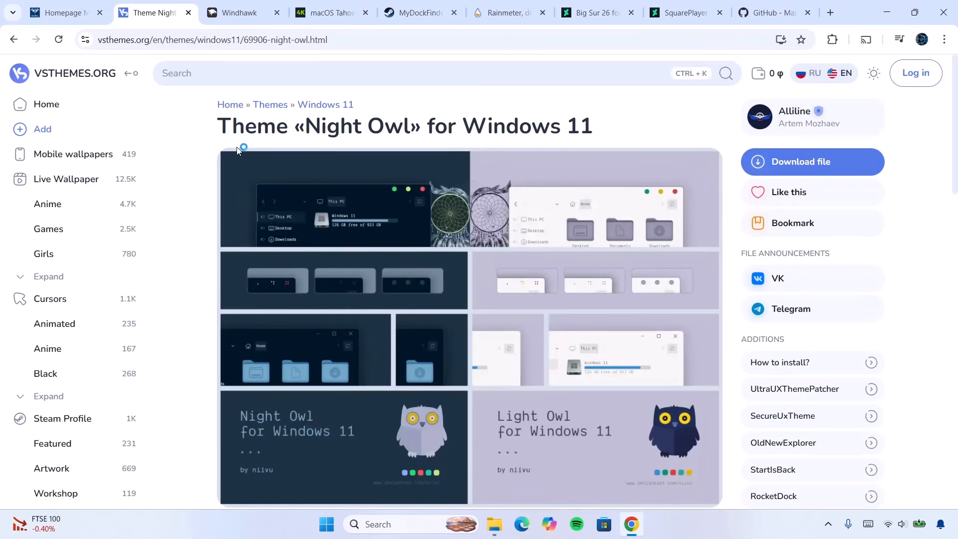
Download the Night Owl theme for Windows 11 from VSTHEMES.ORG and extract its zip archive within the Downloads folder
scroll(295, 147, down, 10)
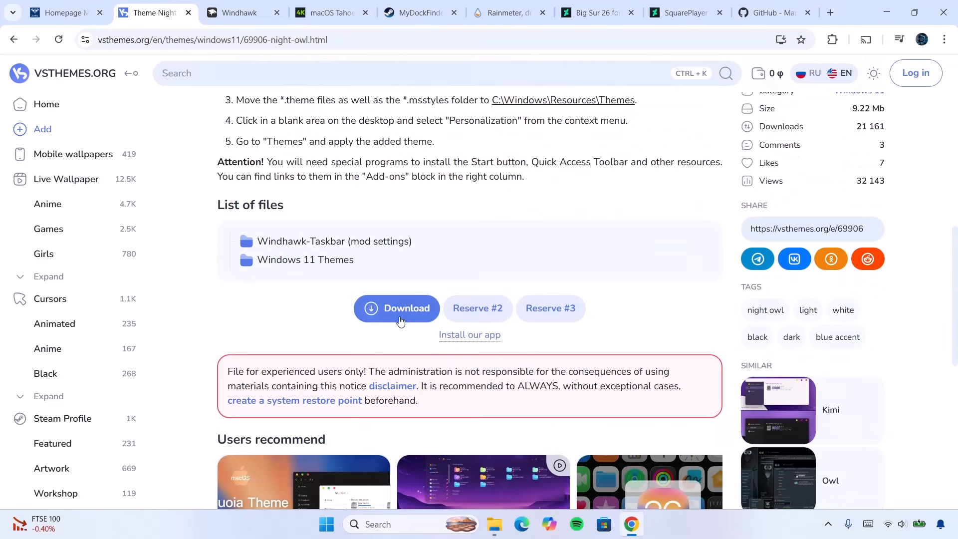
click(400, 321)
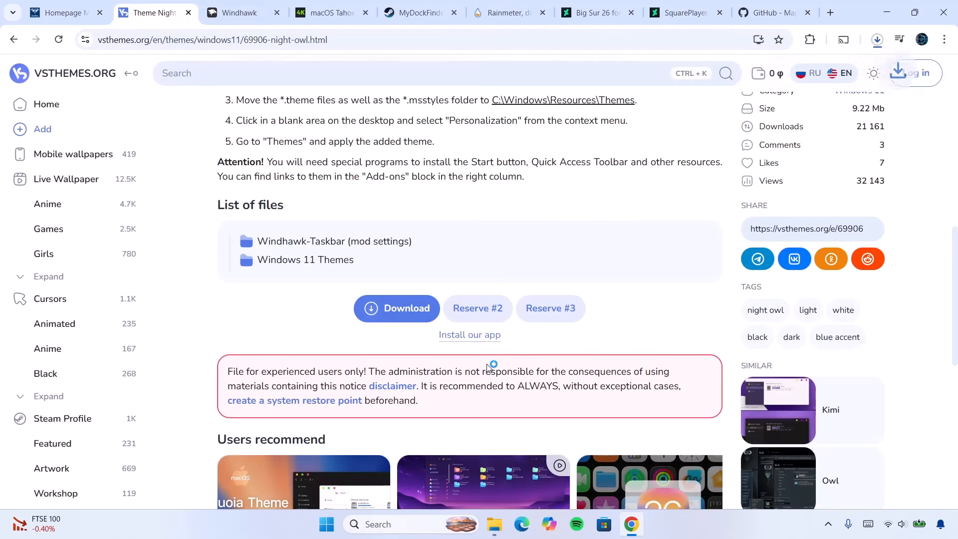
click(496, 526)
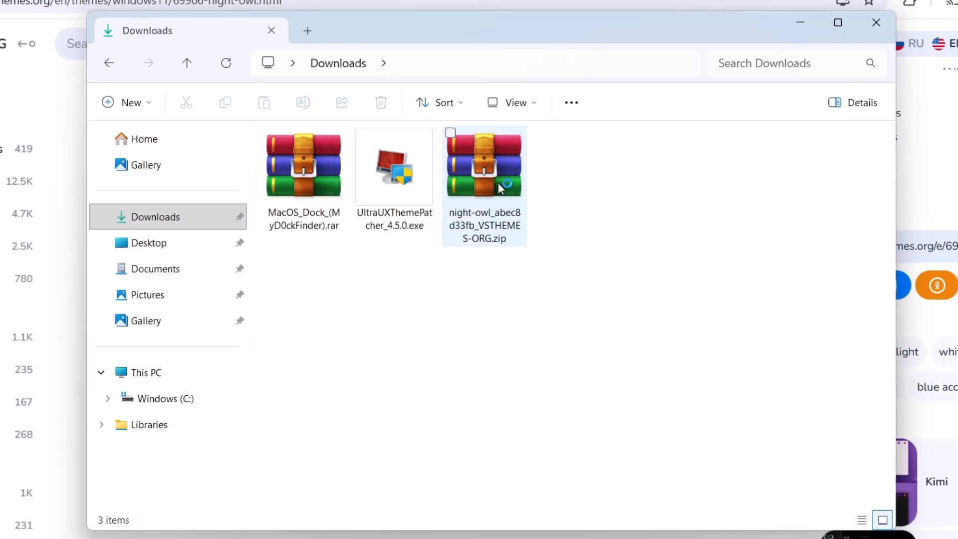
click(499, 184)
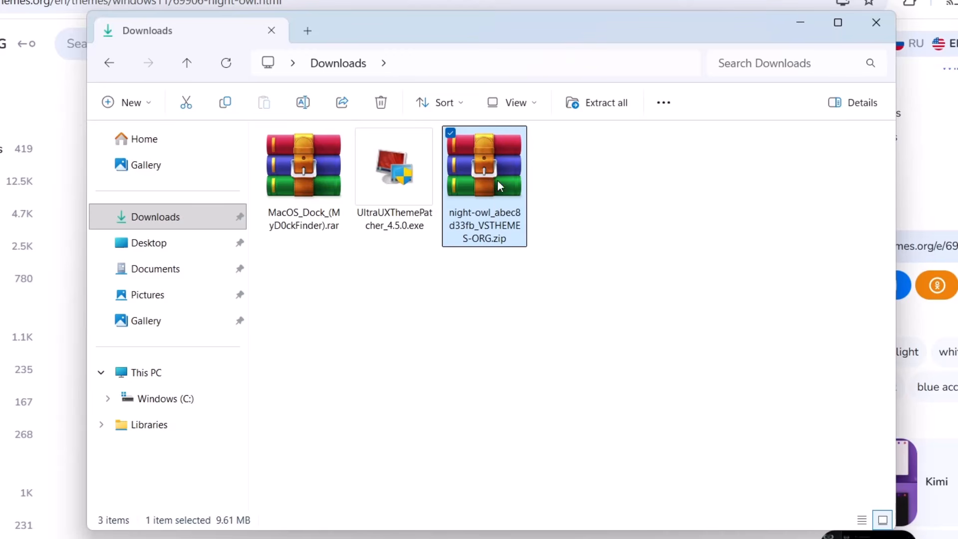
right_click(511, 169)
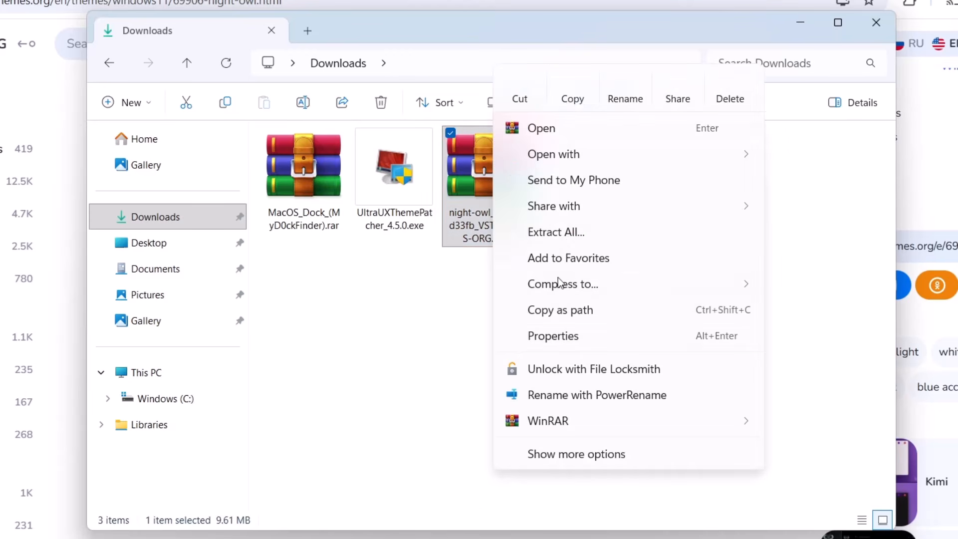
click(567, 234)
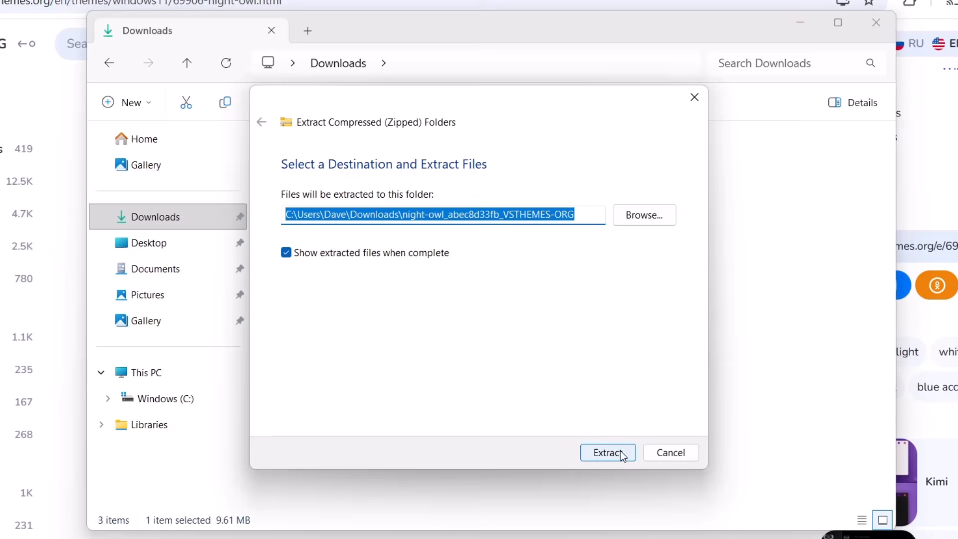
click(621, 451)
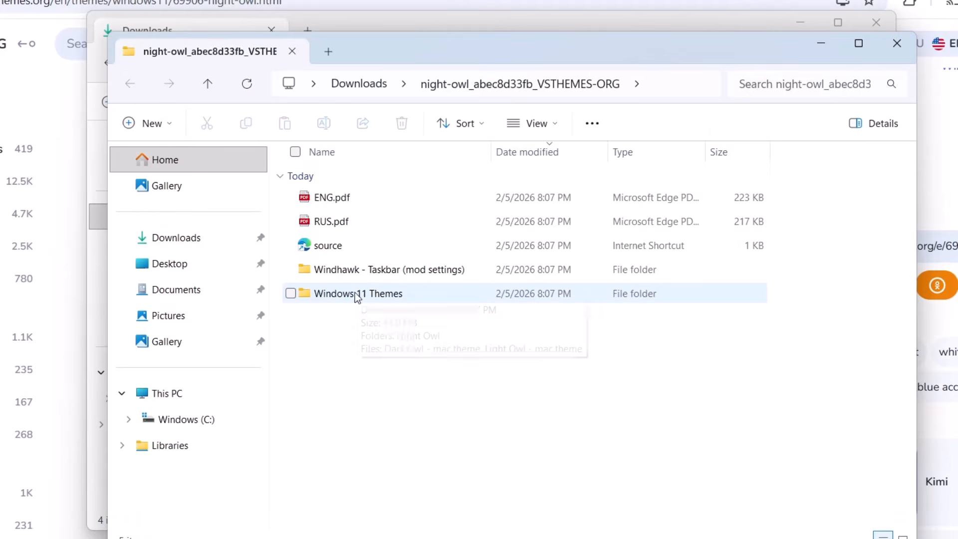
Copy the Dark Owl and Light Owl mac theme files and the Night Owl folder from the extracted Windows 11 Themes folder
double_click(361, 294)
drag(363, 304, 341, 192)
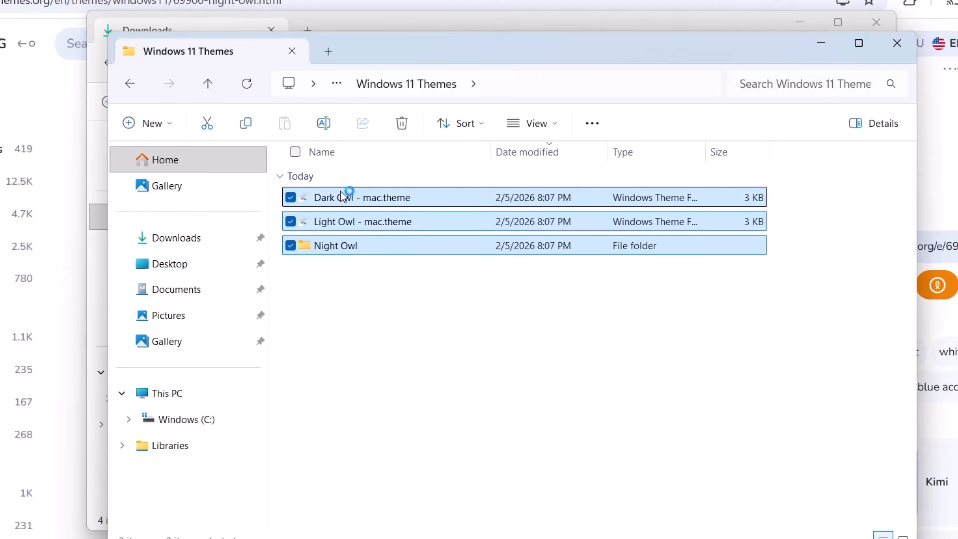
right_click(340, 191)
click(420, 214)
Paste the copied theme items into C:\Windows\Resources\Themes, granting administrator permission for all current items, and close the folder window
click(181, 424)
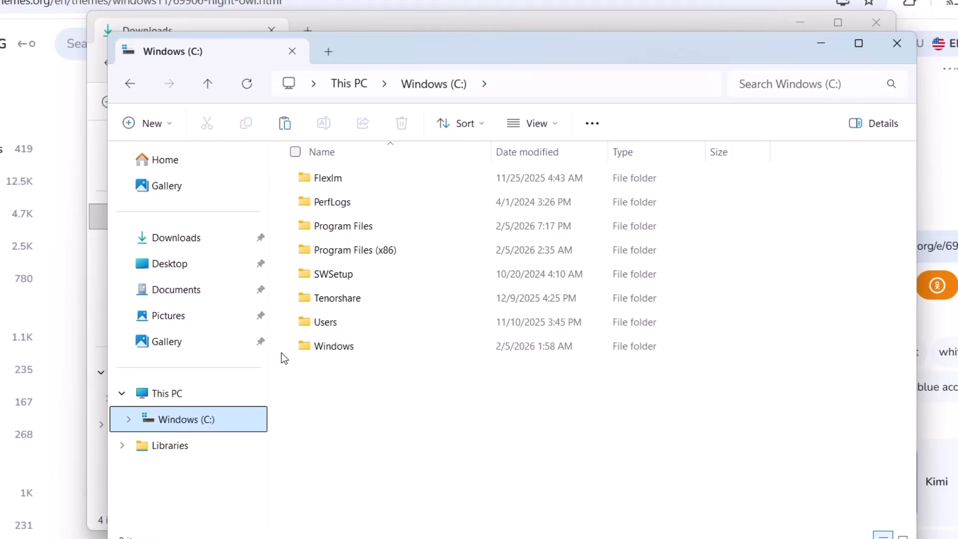
double_click(324, 346)
scroll(490, 325, down, 1)
scroll(492, 330, down, 10)
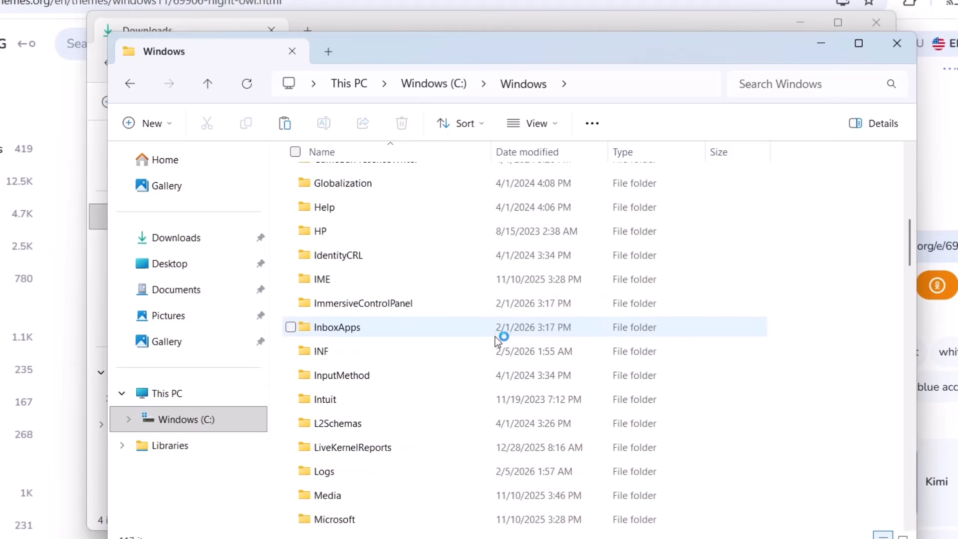
click(358, 424)
double_click(358, 419)
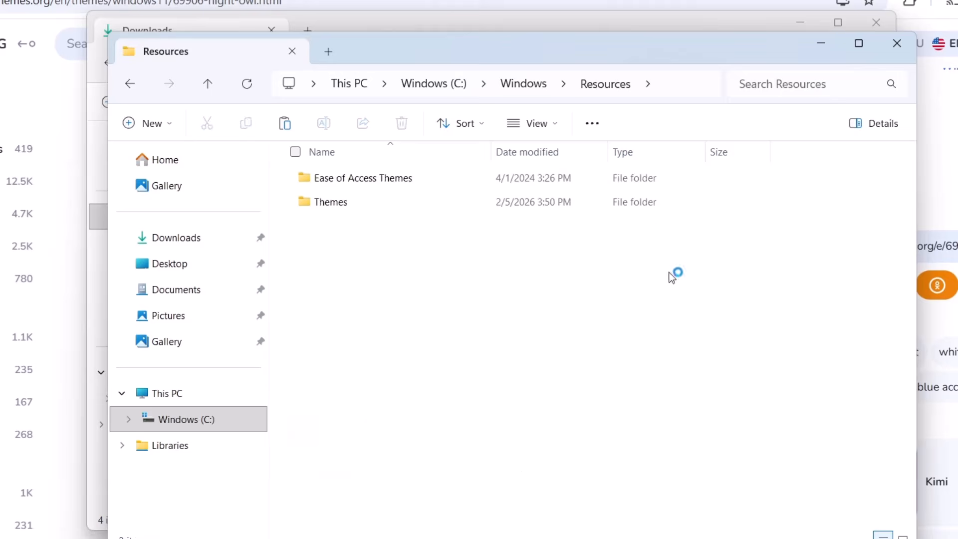
double_click(357, 204)
right_click(400, 448)
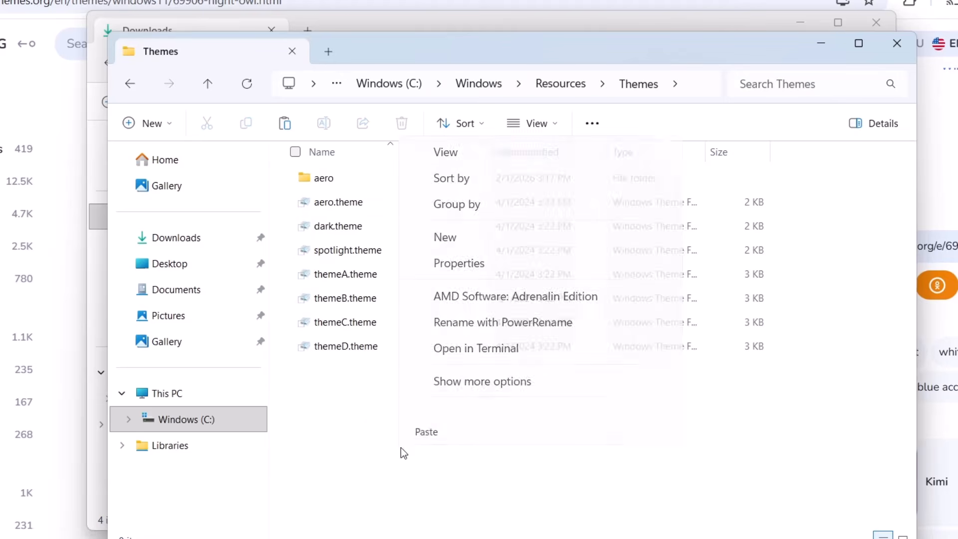
click(423, 428)
click(327, 220)
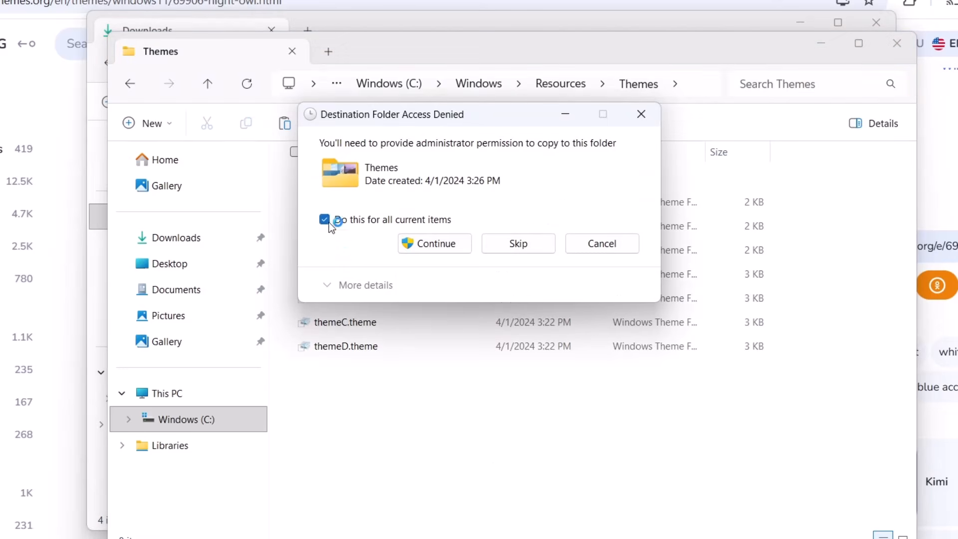
click(433, 246)
click(898, 44)
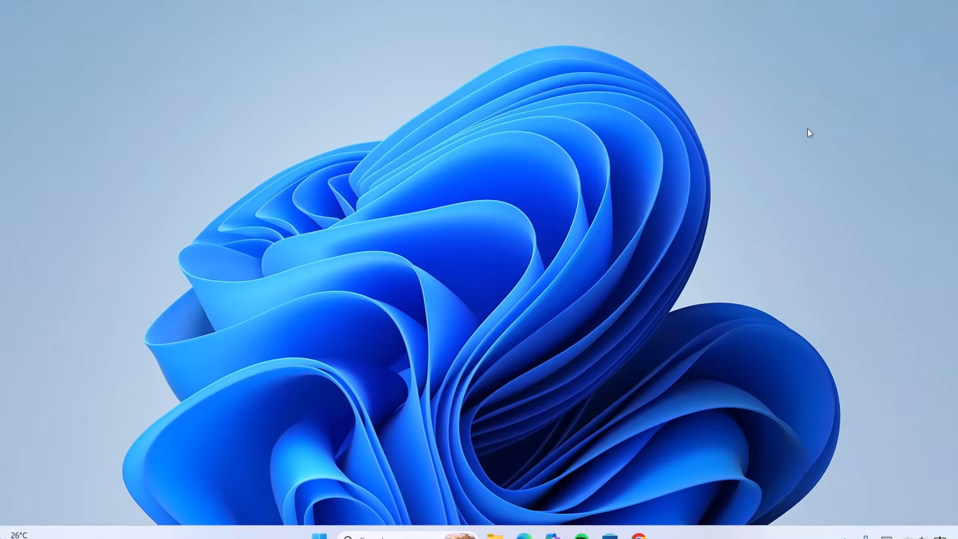
Apply the newly added light Owl mac theme in the Windows personalization settings, close Settings and open File Explorer
right_click(801, 114)
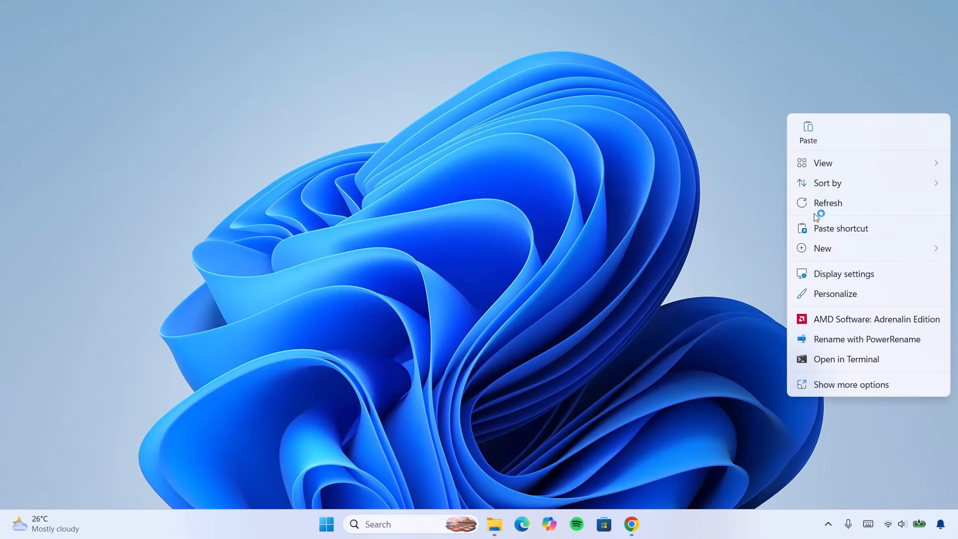
click(817, 292)
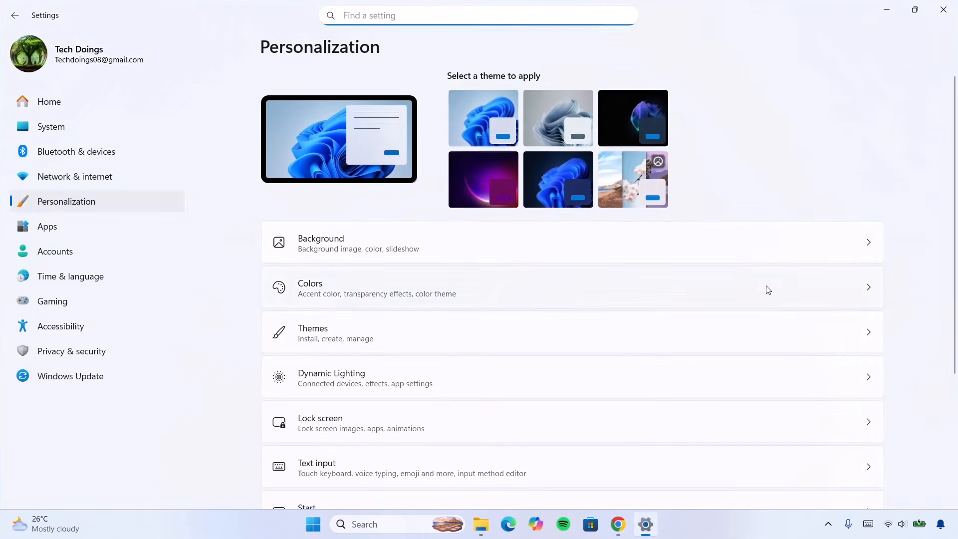
click(335, 333)
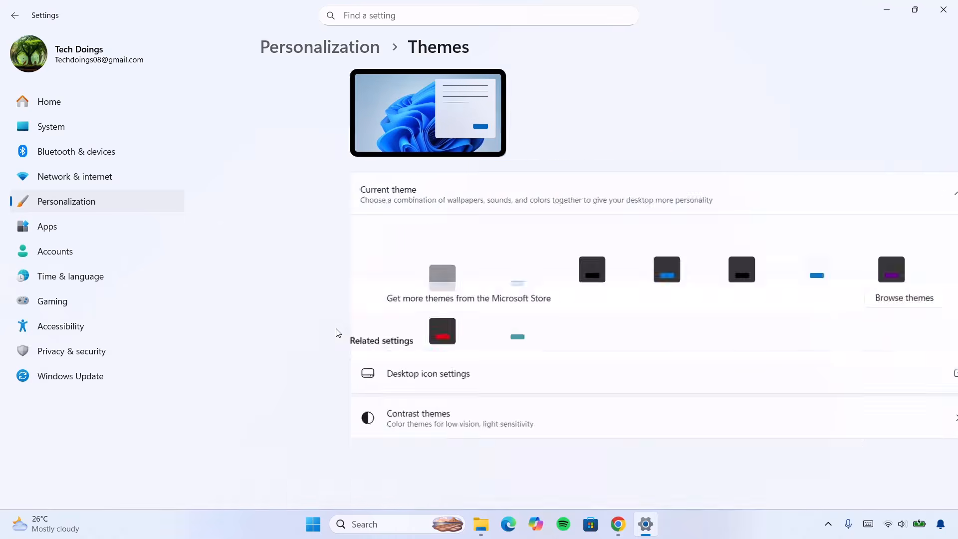
click(631, 256)
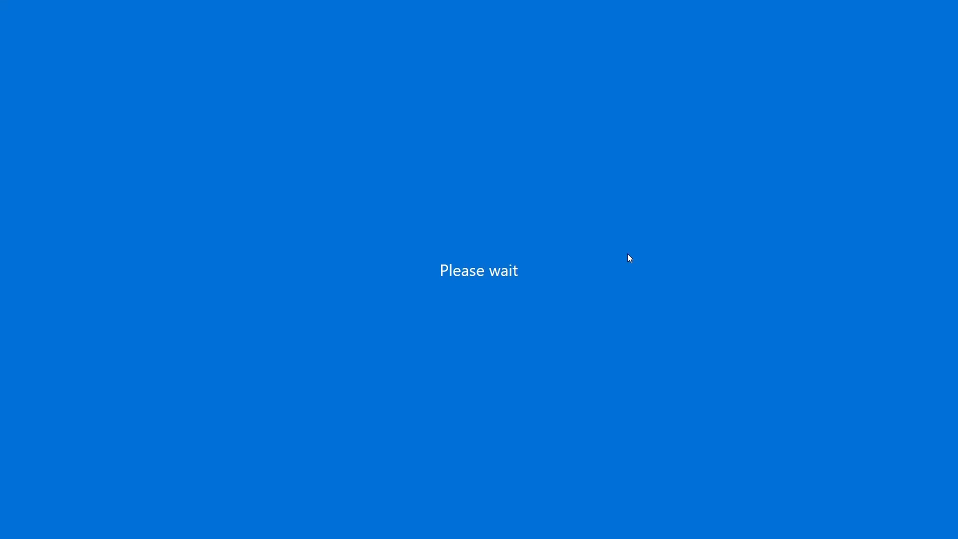
click(943, 10)
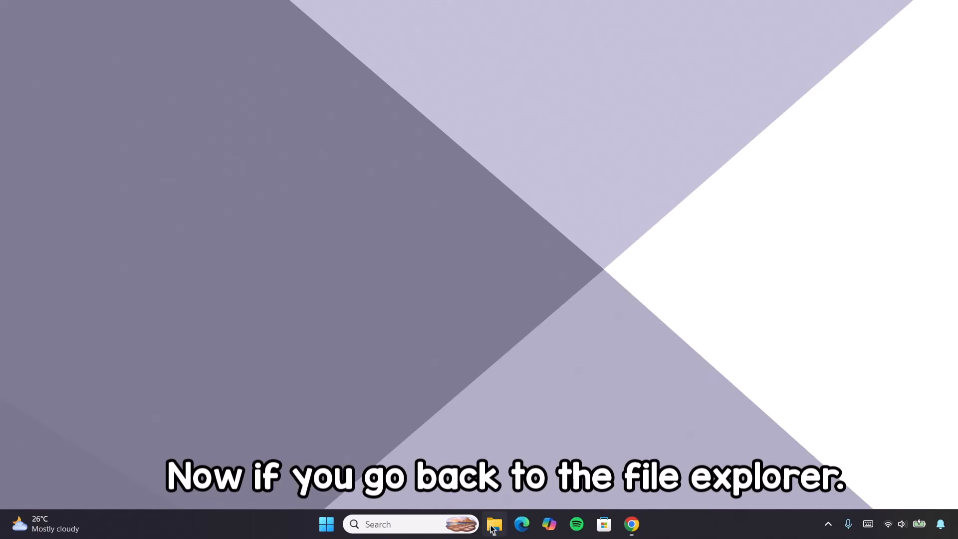
click(494, 524)
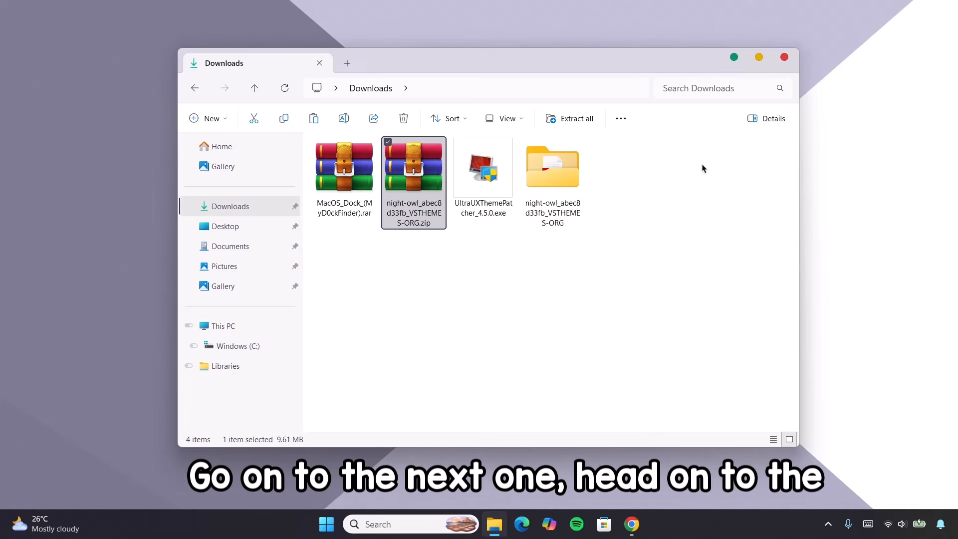
Switch to Chrome, download the Windhawk installer from windhawk.net and minimize the browser
click(635, 526)
click(241, 13)
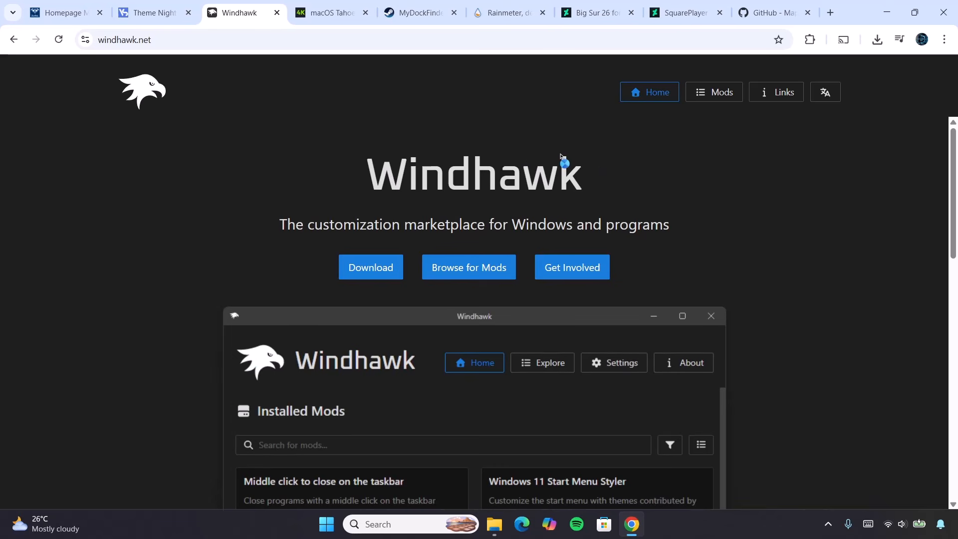
click(368, 269)
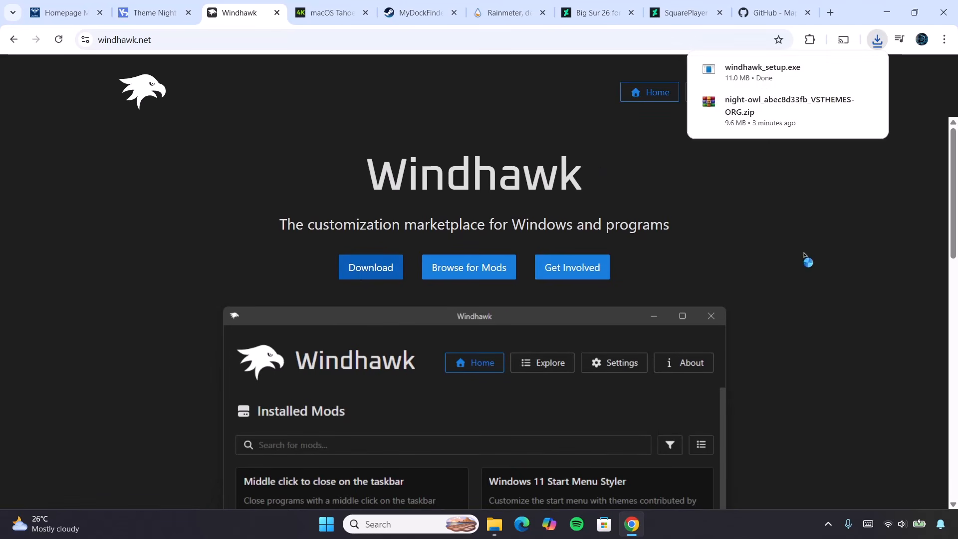
click(892, 12)
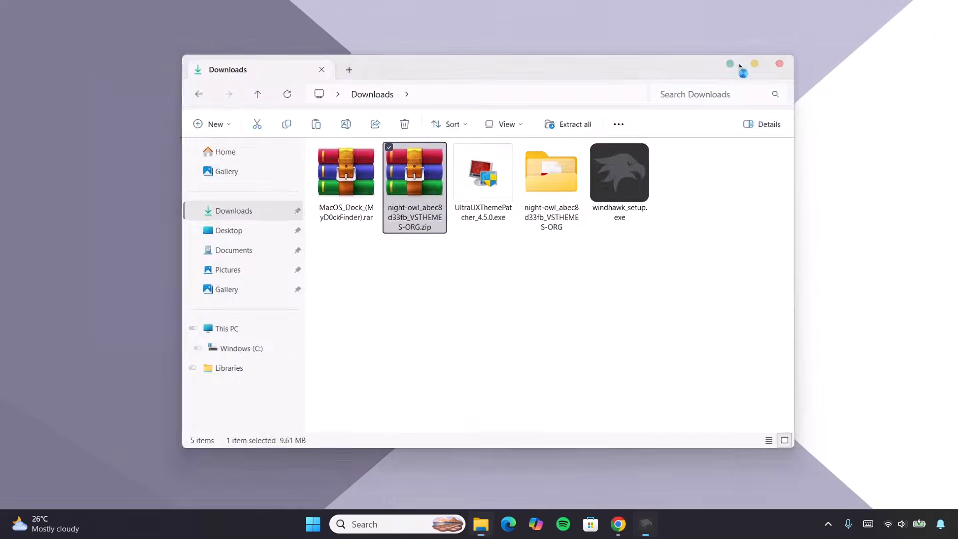
Install Windhawk with the default components into C:\Program Files\Windhawk and open it when setup finishes
click(544, 359)
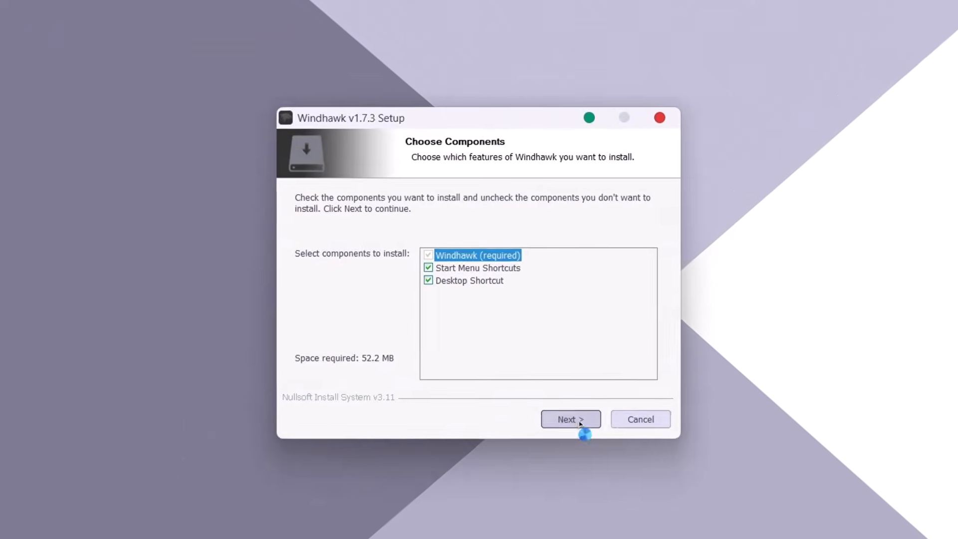
click(545, 358)
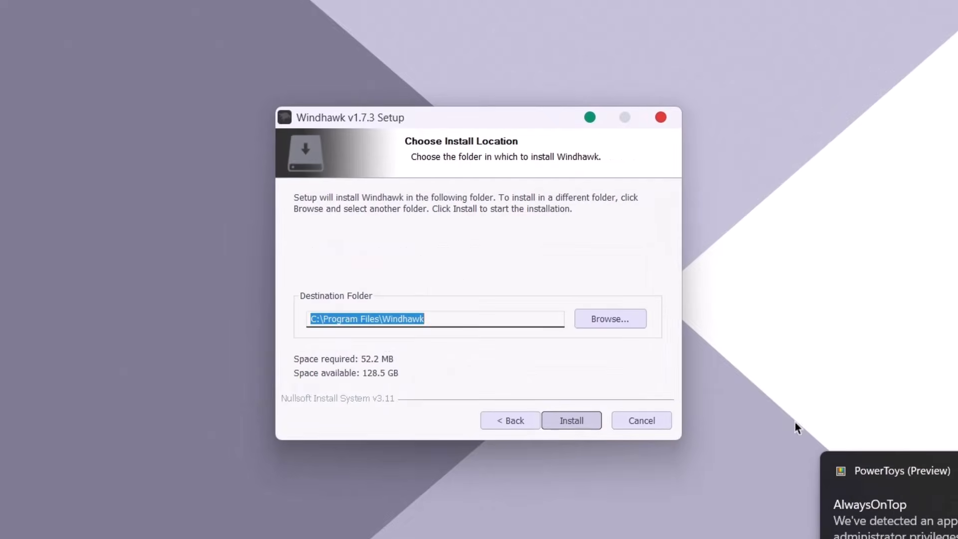
click(565, 421)
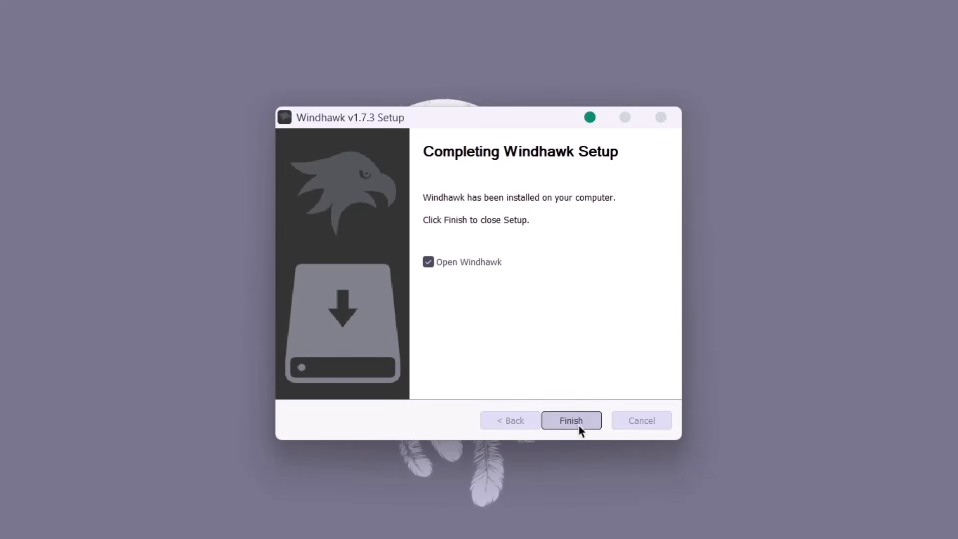
click(579, 425)
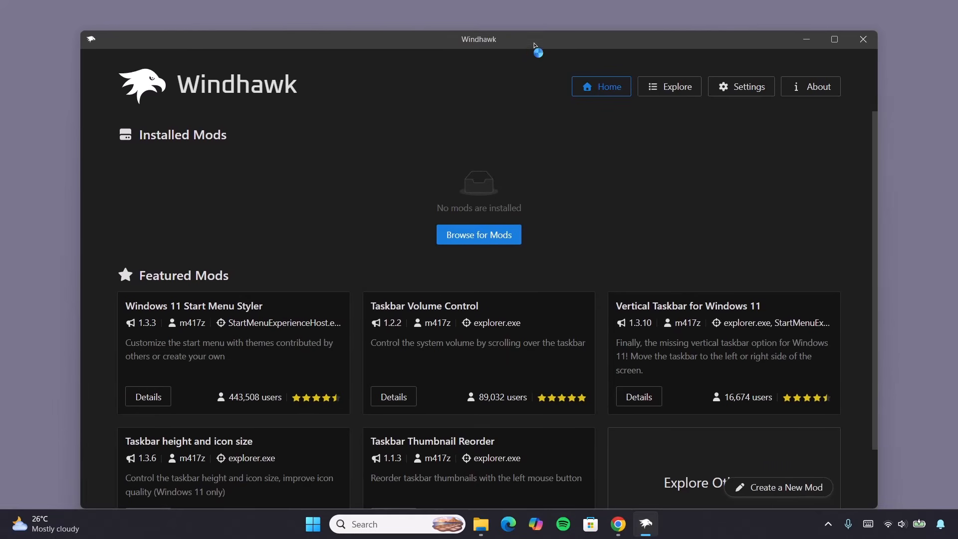
Search Windhawk's mod catalogue for "Resource Re"
drag(534, 45, 539, 30)
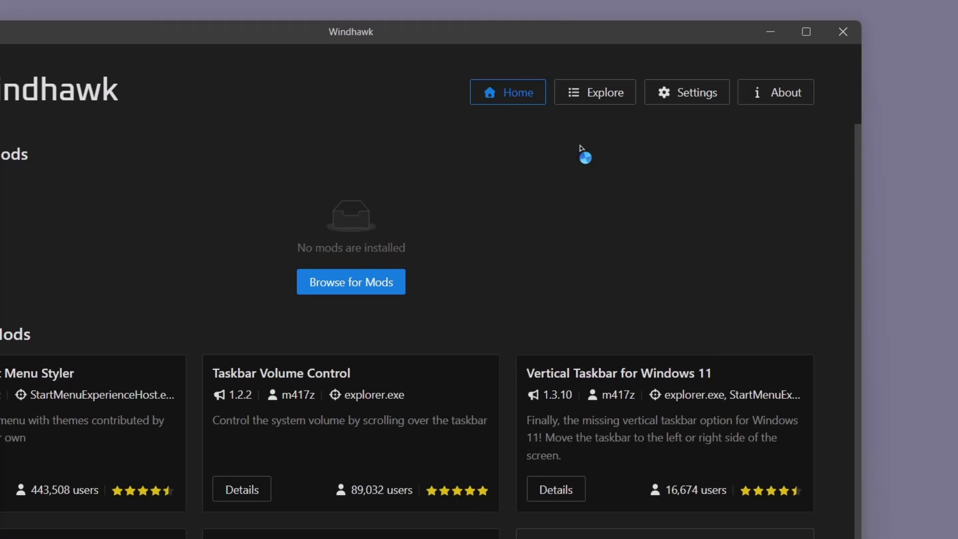
click(584, 99)
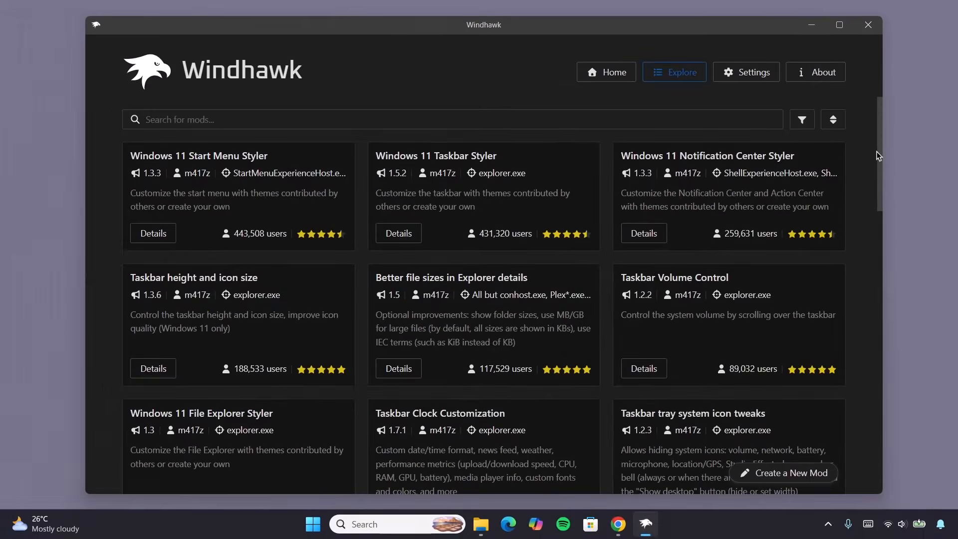
drag(877, 152, 333, 130)
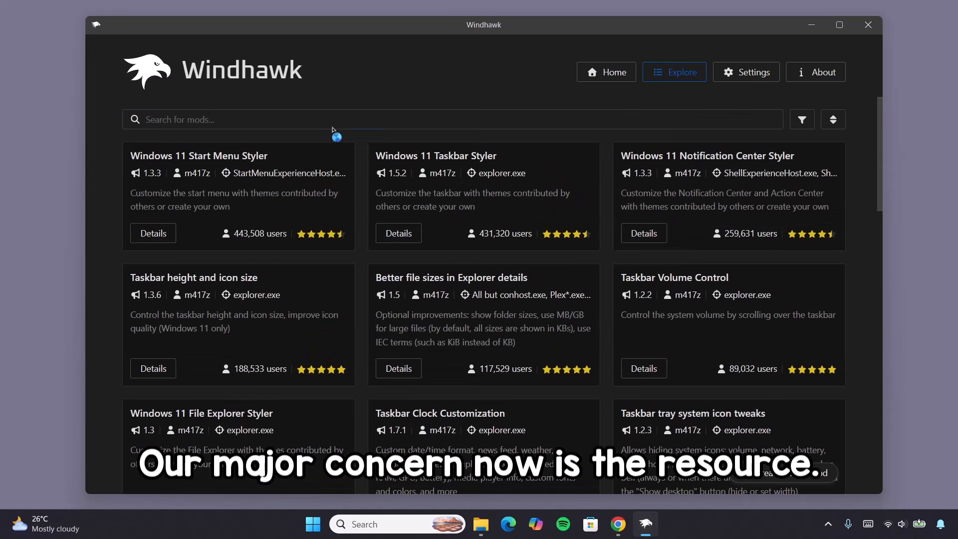
click(274, 118)
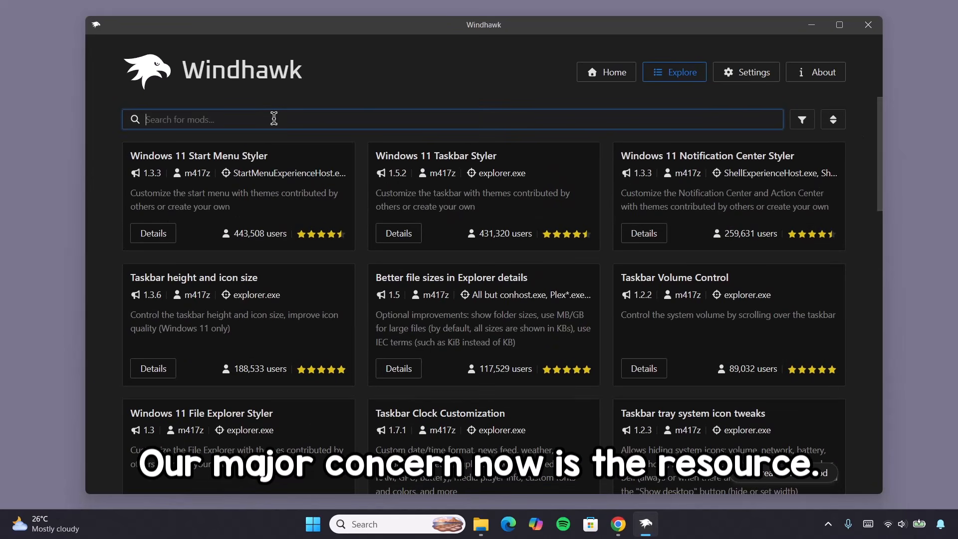
text(Reso)
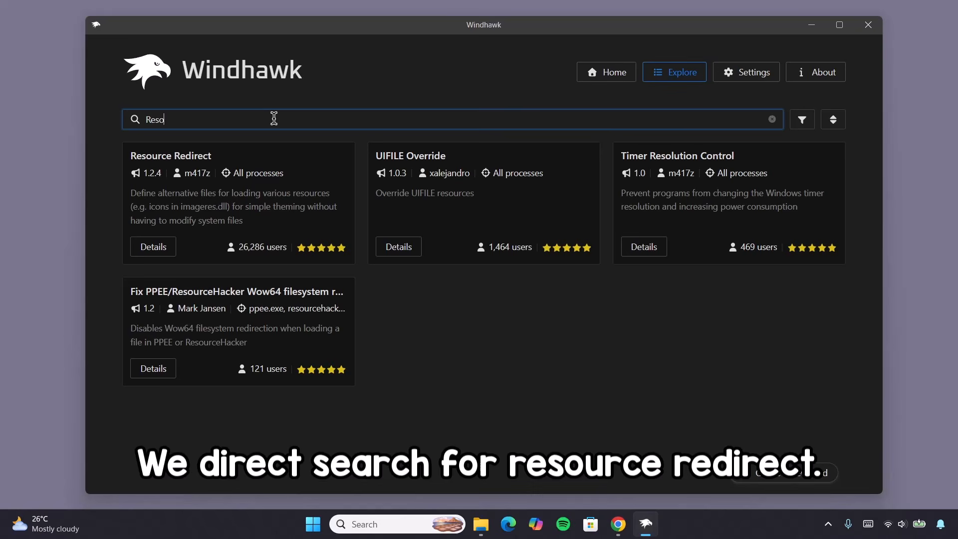
text(urce Re)
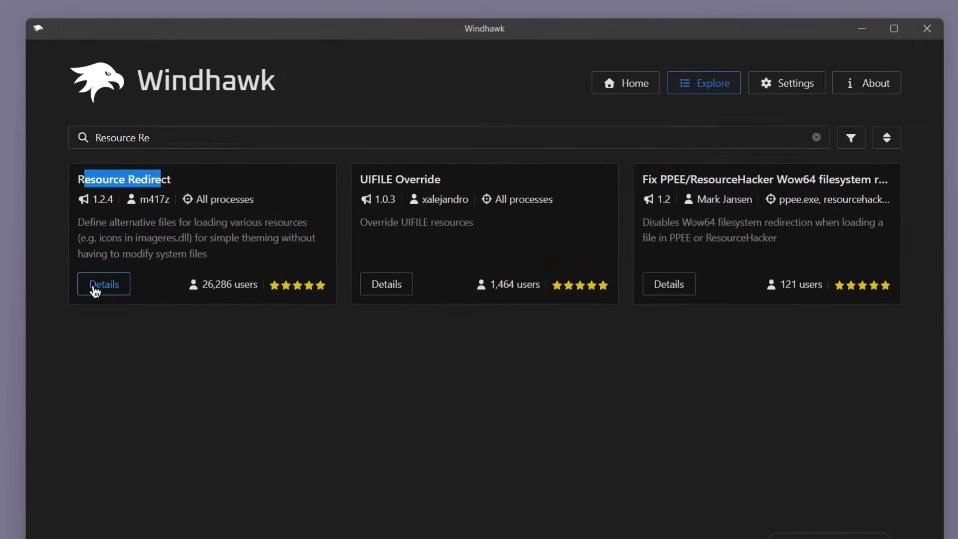
Install the Resource Redirect mod from its details page, accepting the risk
click(157, 267)
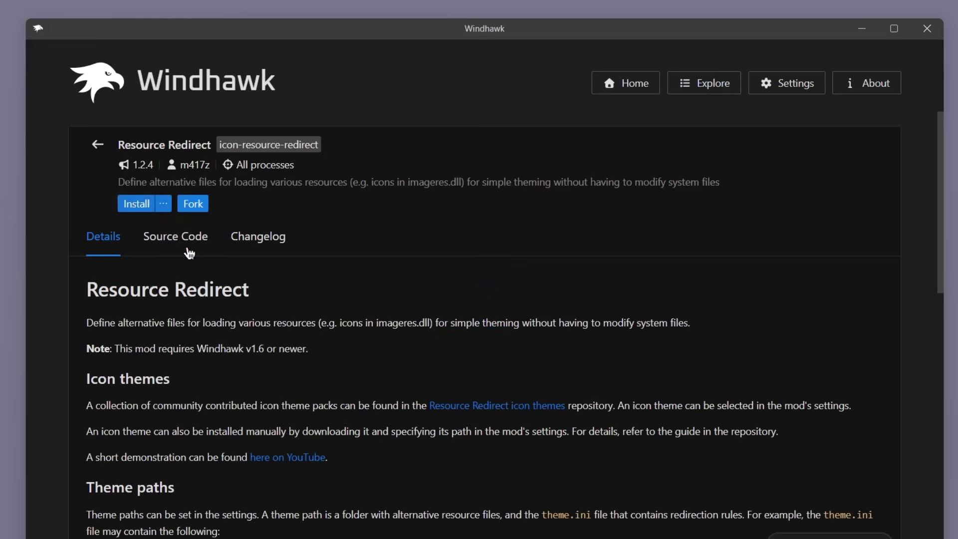
click(134, 205)
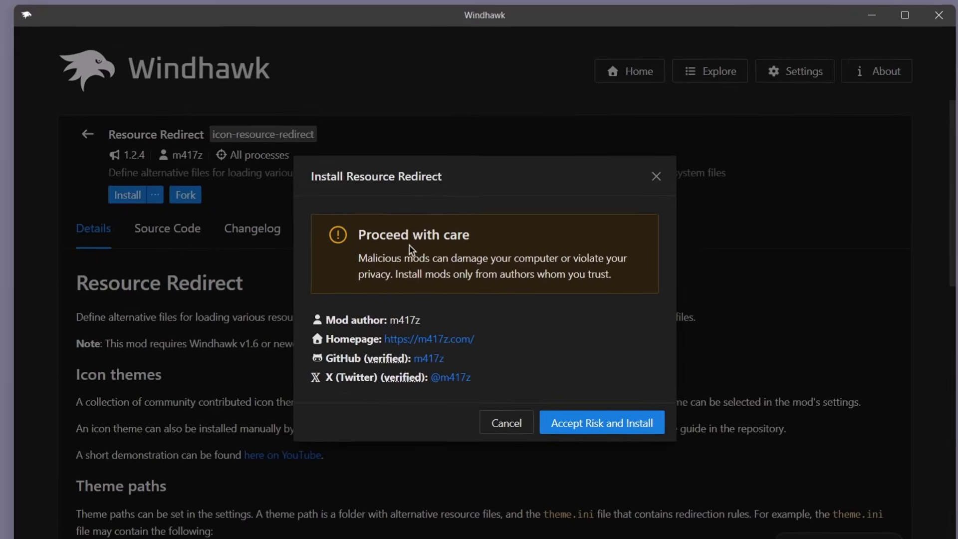
click(600, 425)
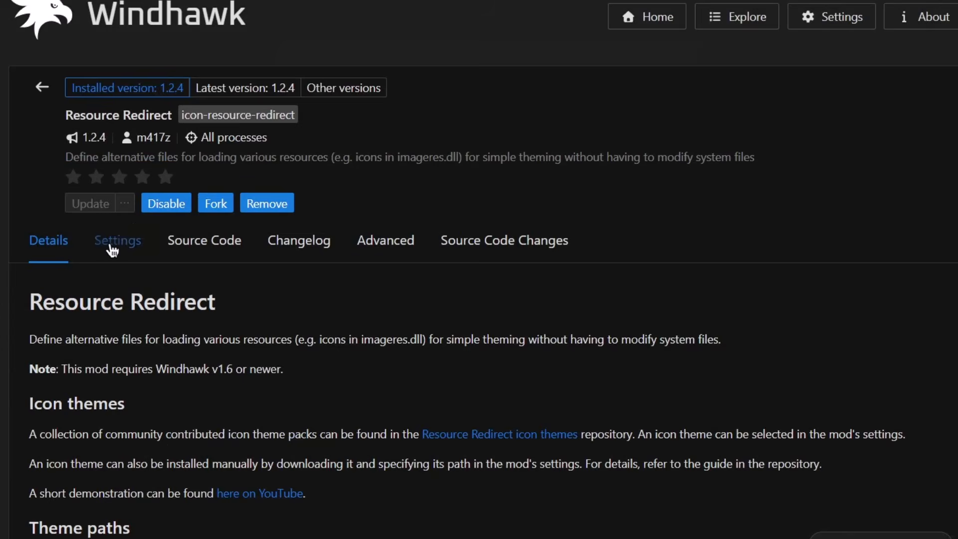
Set the Resource Redirect icon theme to macOS LightMode (by niivu), save the settings and agree to clear the icon cache
click(108, 245)
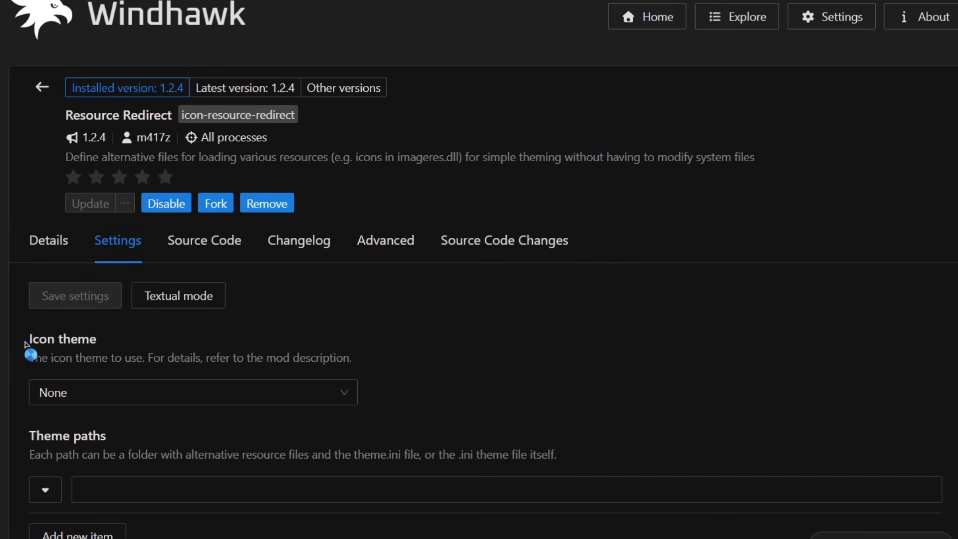
click(318, 394)
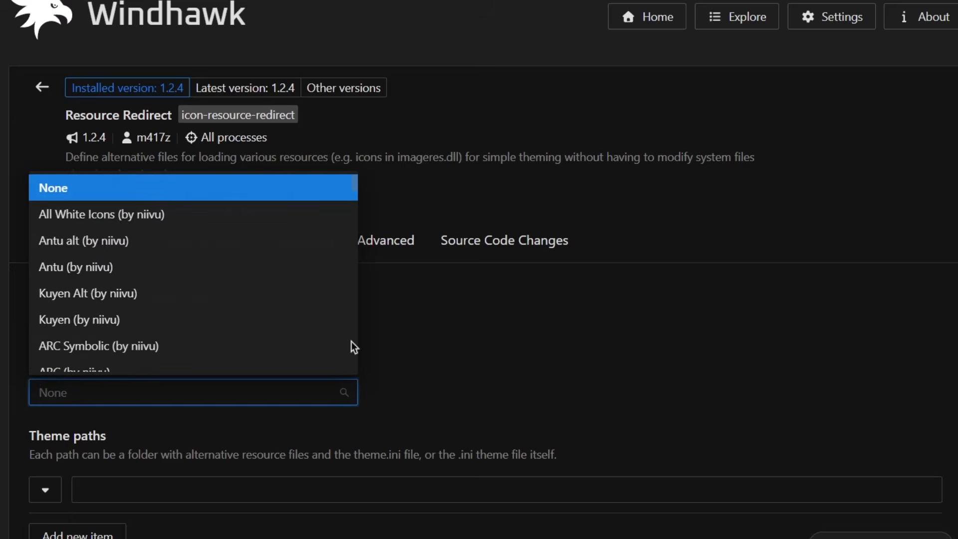
scroll(238, 255, down, 2)
scroll(239, 257, down, 10)
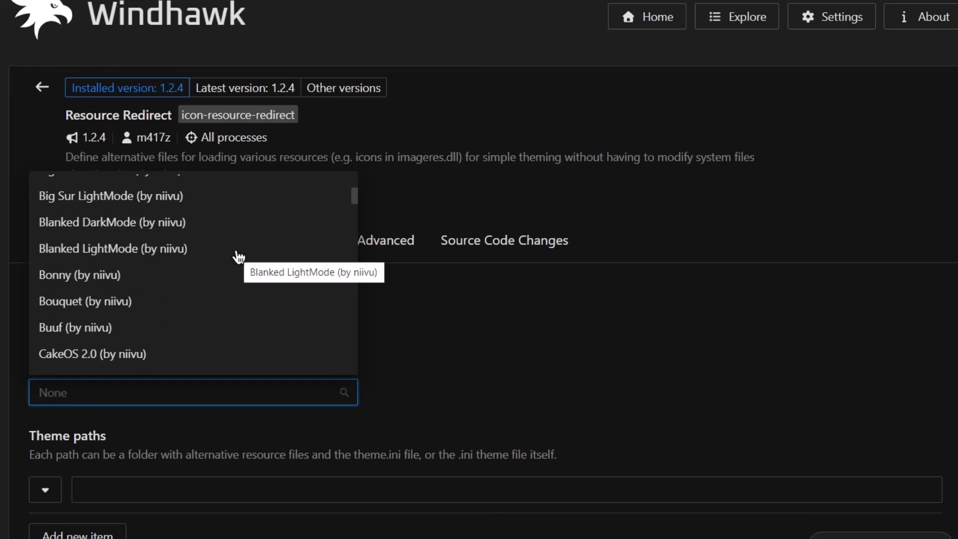
scroll(238, 257, down, 5)
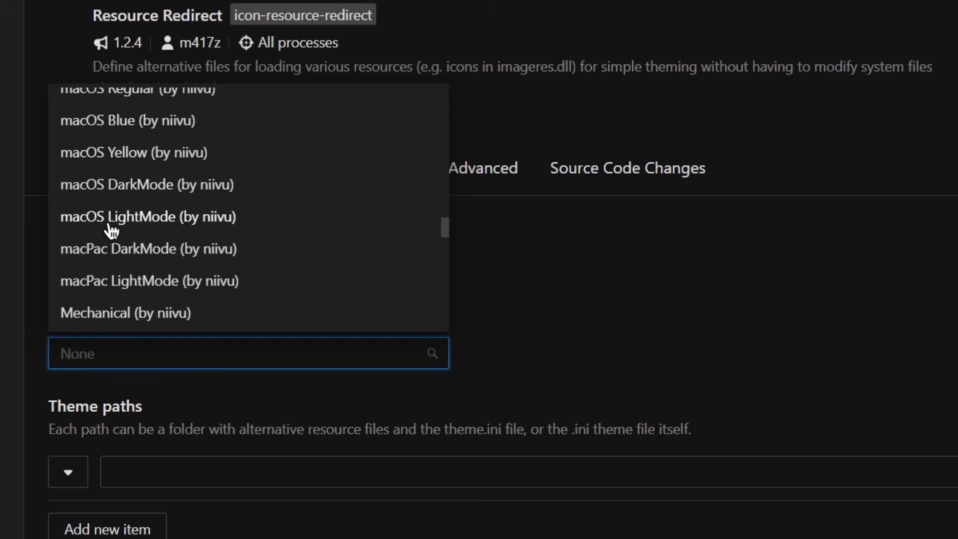
click(118, 218)
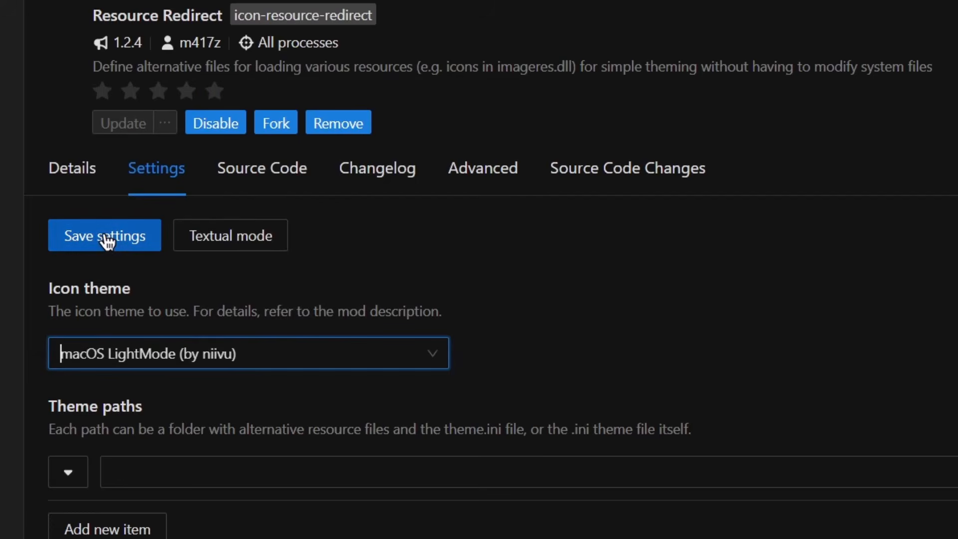
click(107, 238)
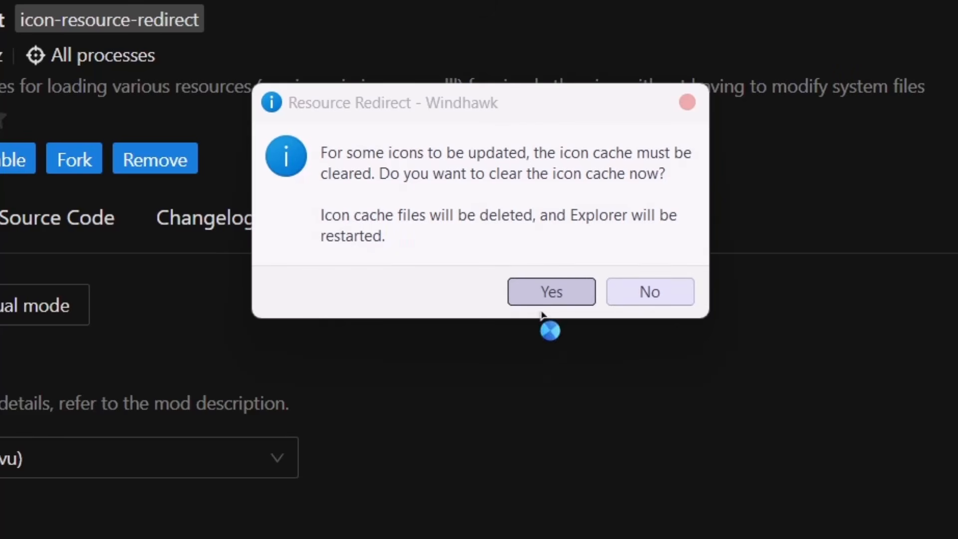
click(549, 295)
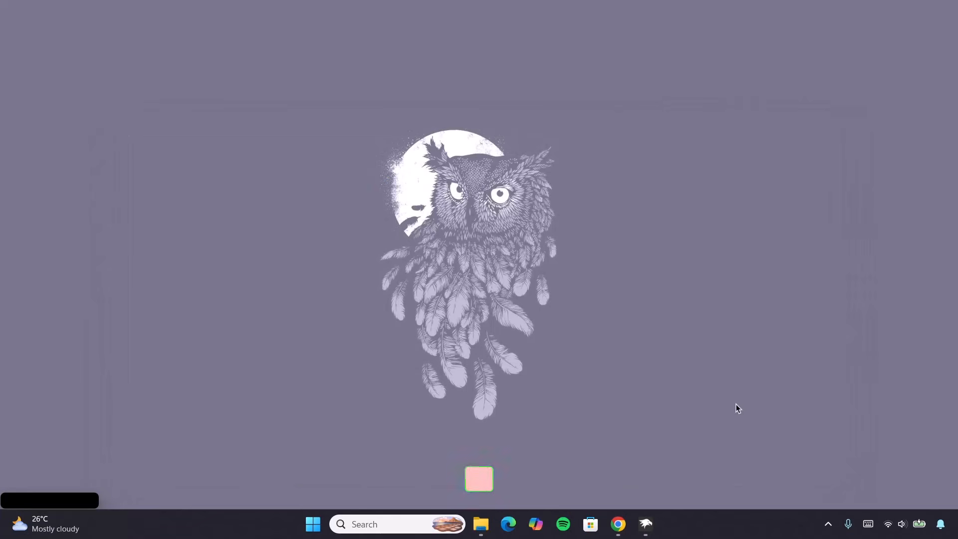
Check the icons on File Explorer's Home page, then close Windhawk
click(483, 526)
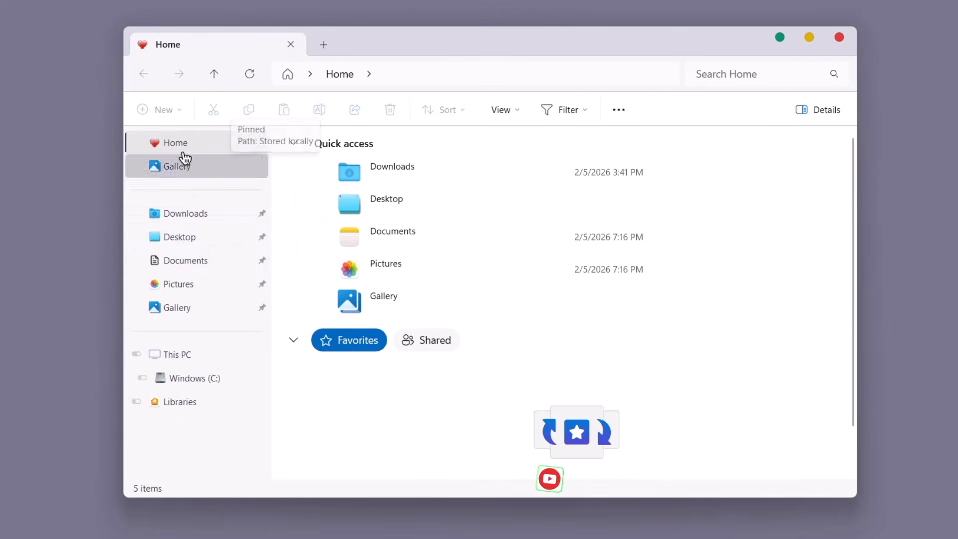
click(180, 142)
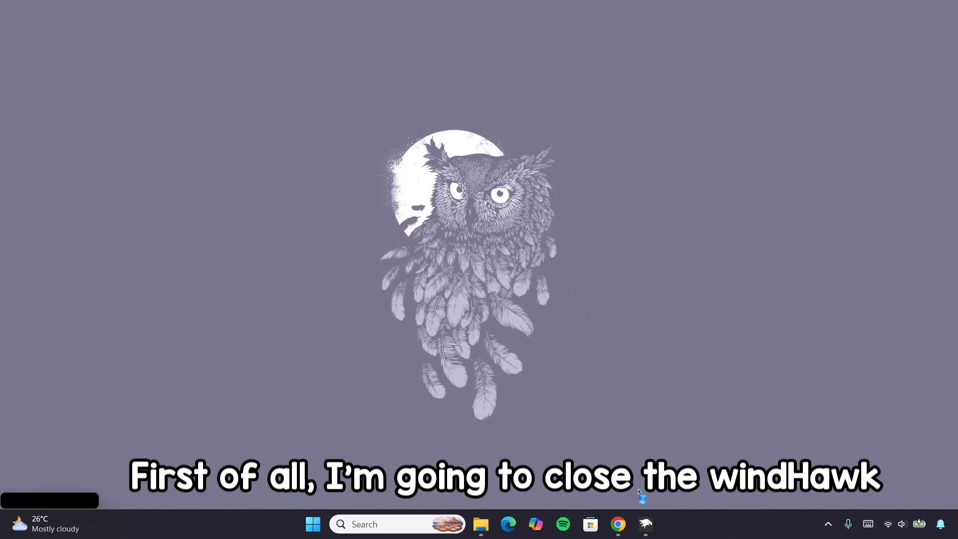
right_click(646, 524)
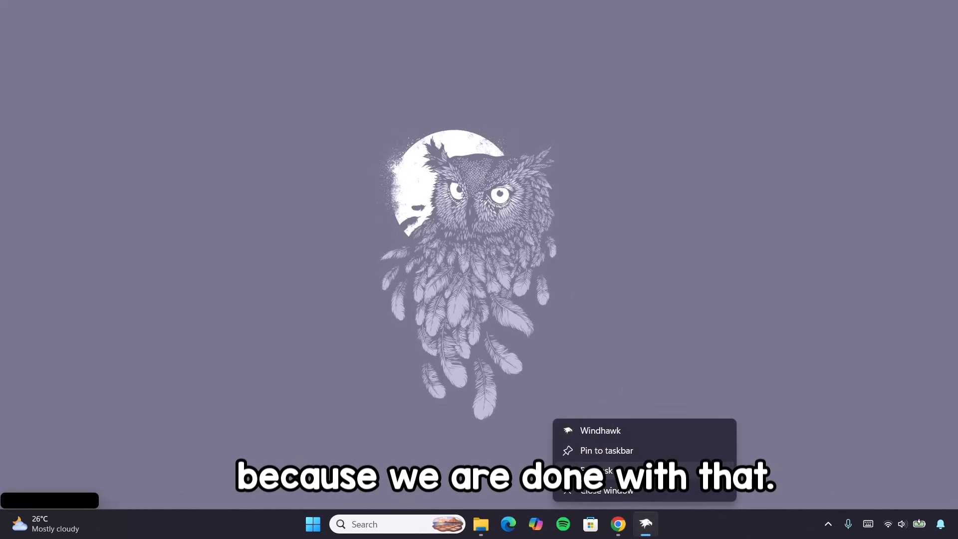
click(623, 492)
Download the macOS Tahoe 26 5K Stock wallpaper from 4kwallpapers.com in Chrome and open File Explorer
click(632, 524)
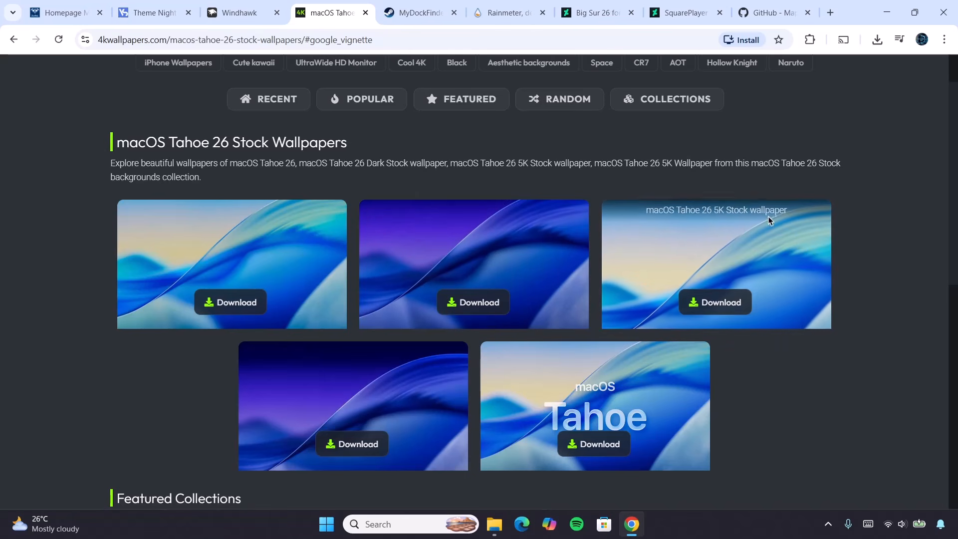
click(711, 302)
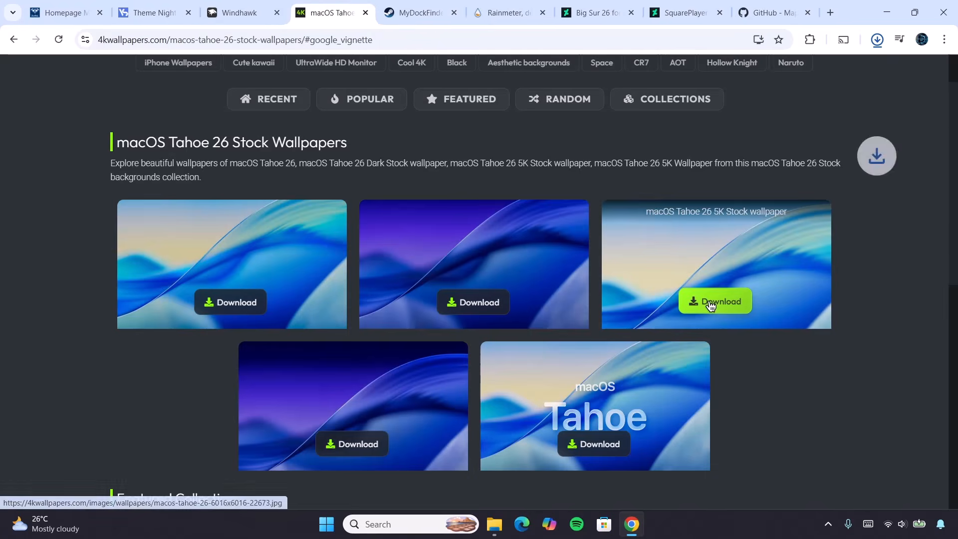
click(502, 524)
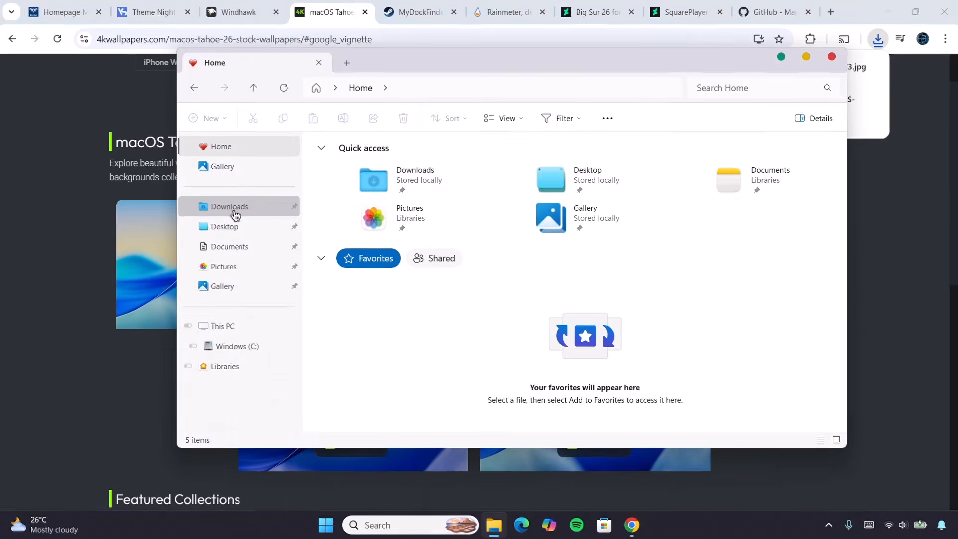
Set macos-tahoe-26-6016x6016-22673.jpg from the Downloads folder as the desktop background
click(234, 209)
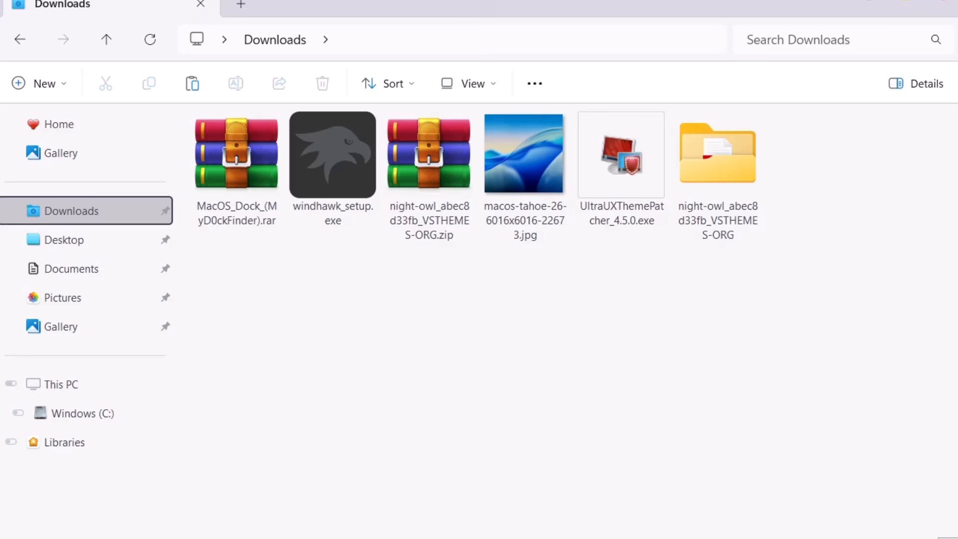
double_click(524, 159)
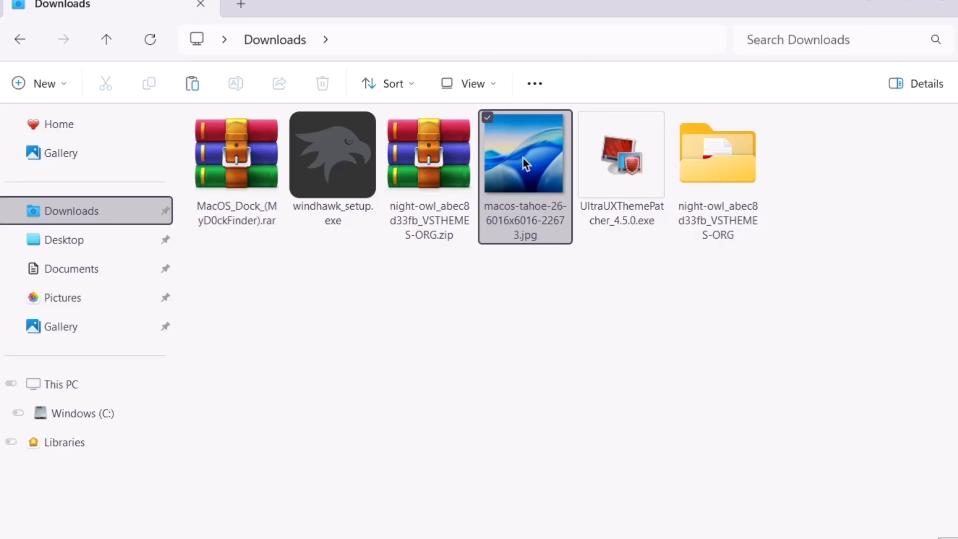
right_click(524, 159)
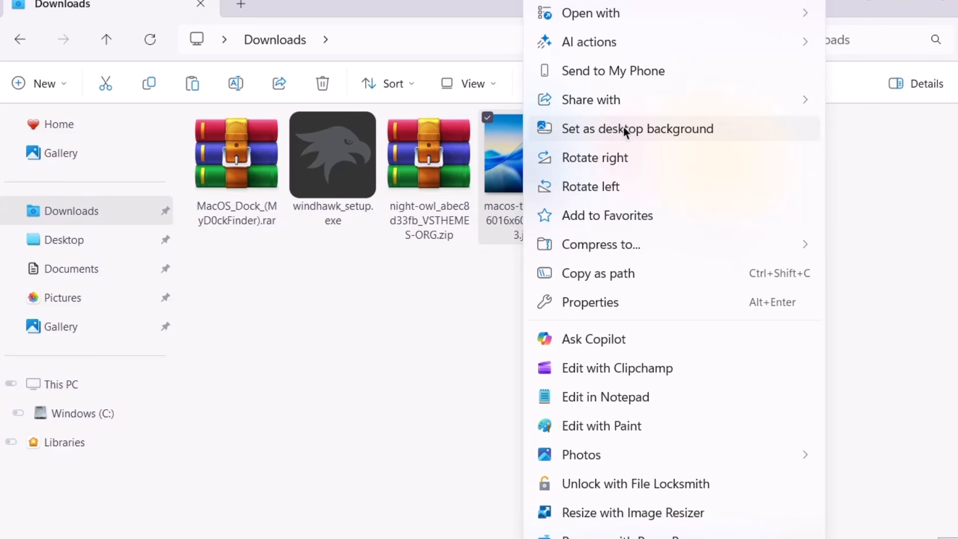
click(639, 131)
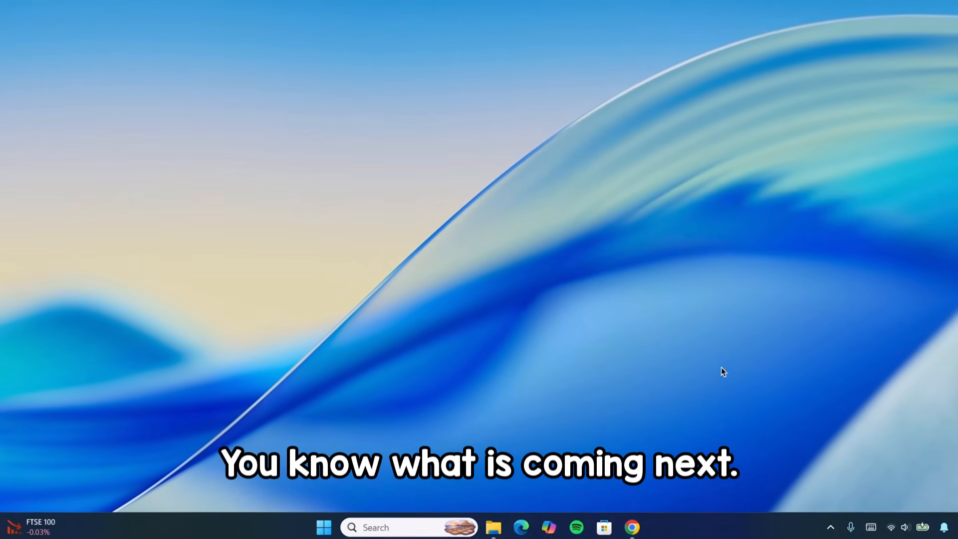
Switch to Chrome, view the MyDockFinder page on the Steam store, and minimize the browser
click(634, 523)
click(415, 12)
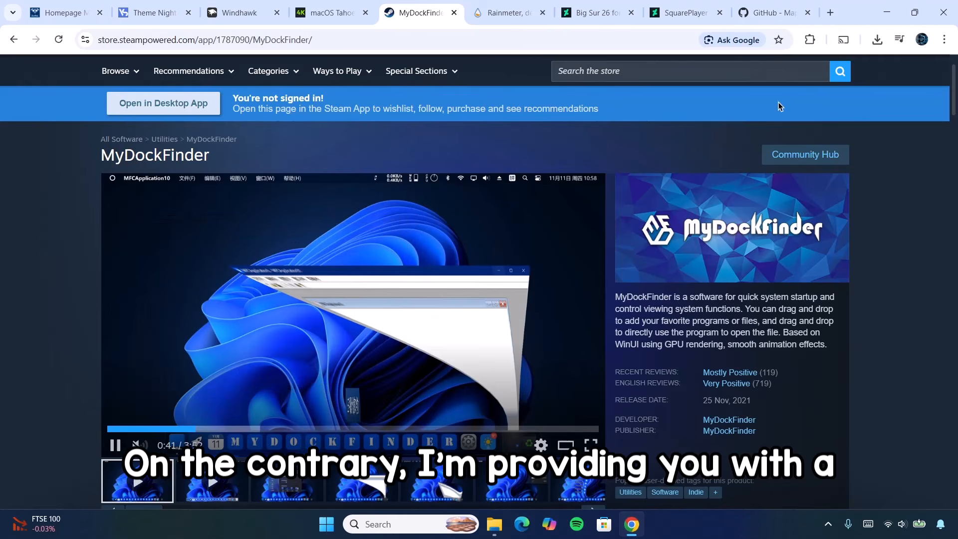
click(883, 16)
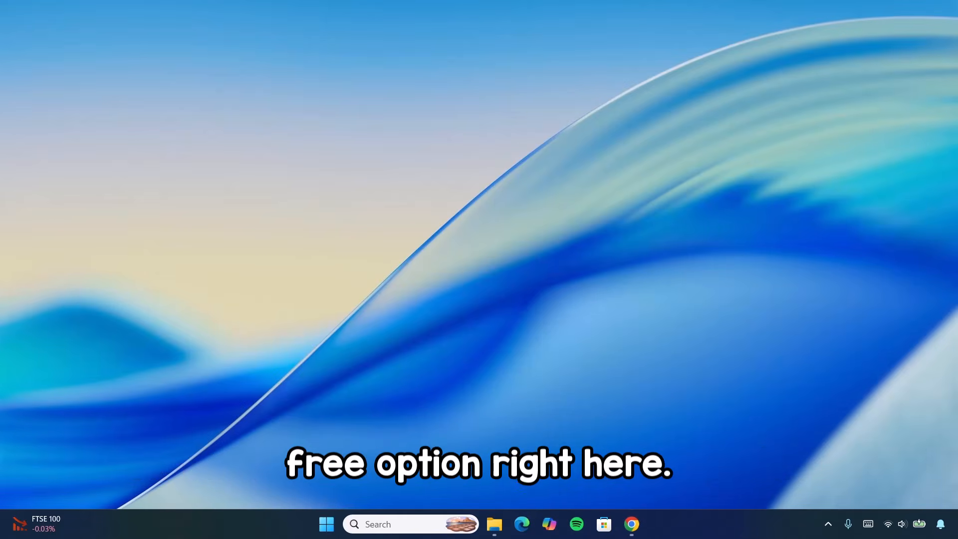
Switch to File Explorer and create a folder named MacOS on the Windows (C:) drive
click(494, 520)
double_click(363, 175)
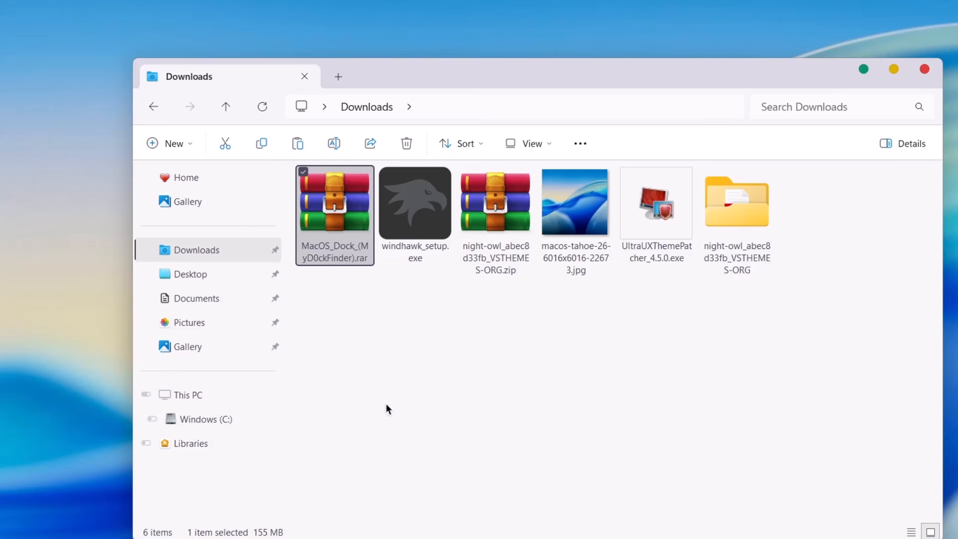
click(176, 425)
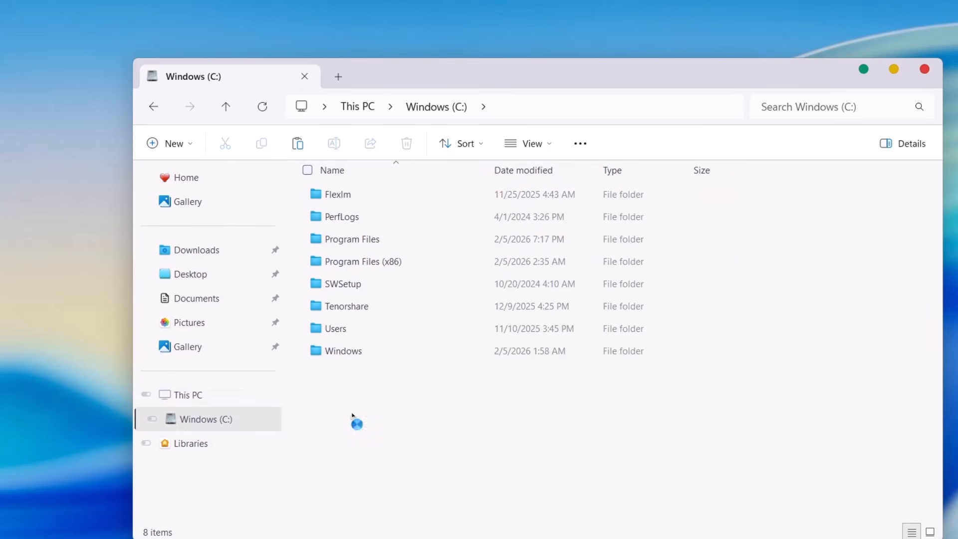
click(182, 144)
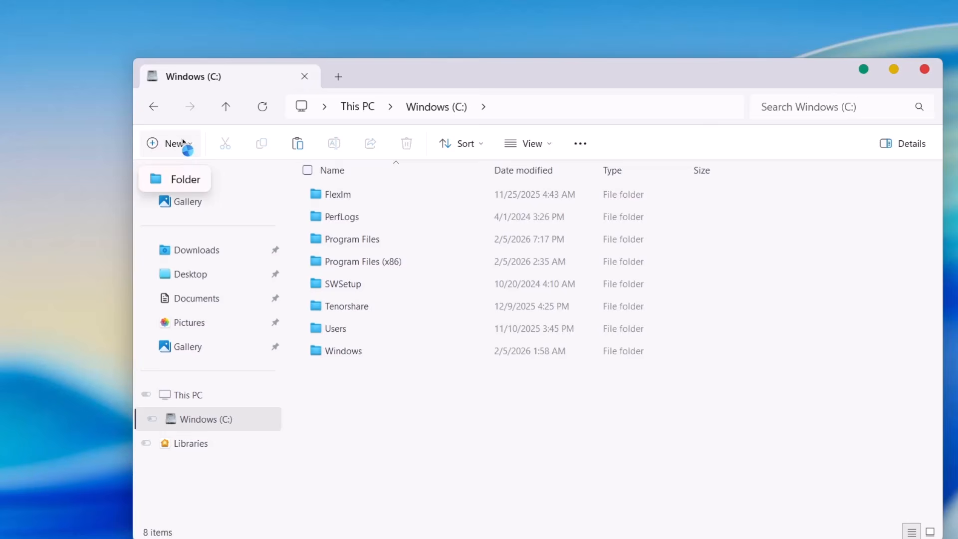
click(168, 181)
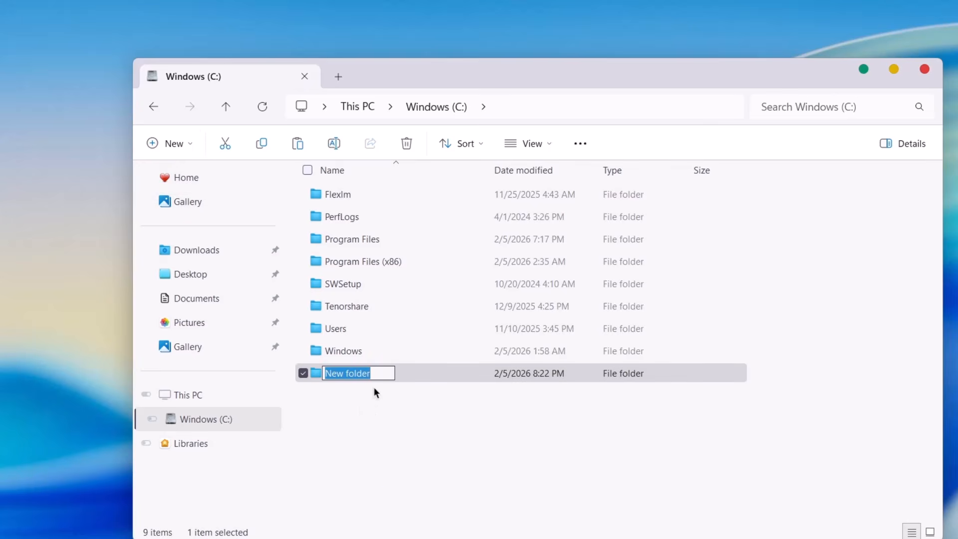
key(BackSpace)
text(MacO)
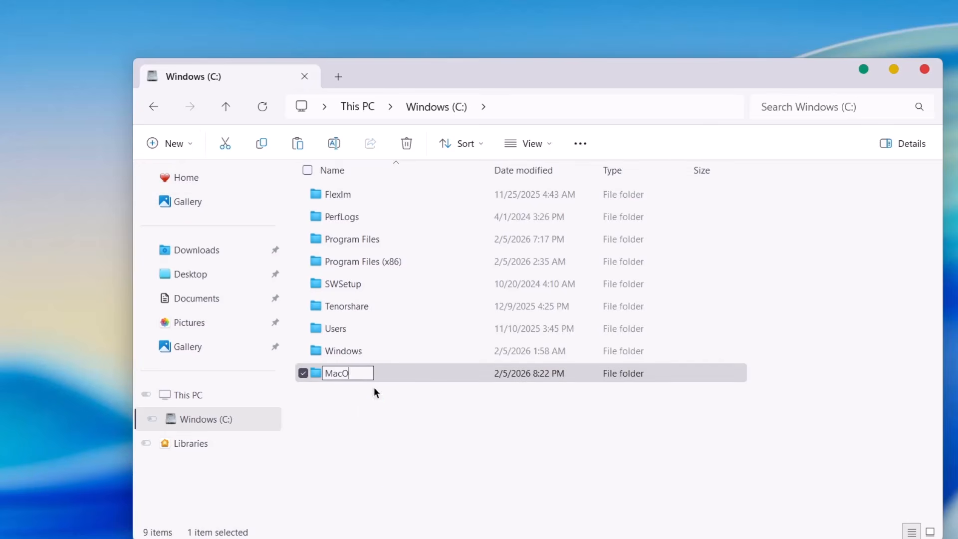
text(S)
key(Return)
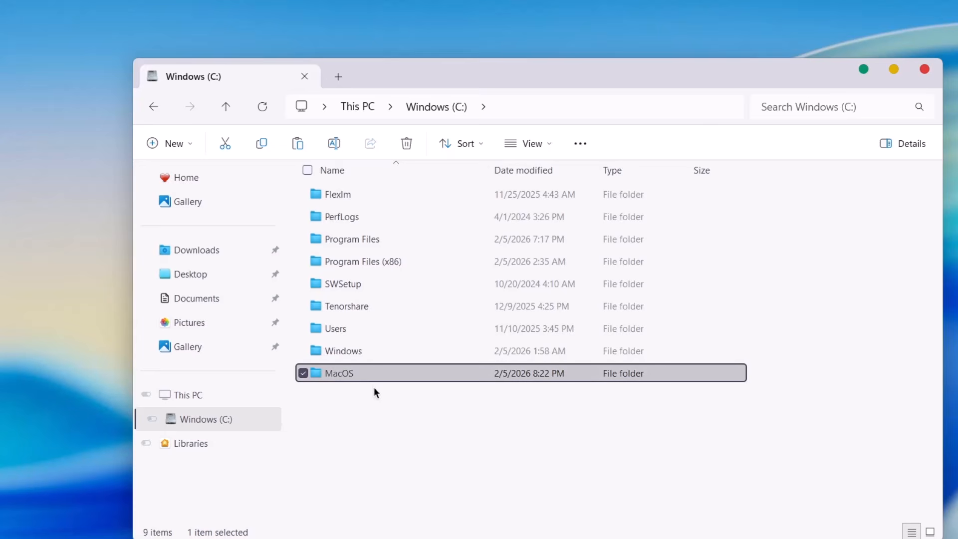
Pin the C: drive's MacOS folder to Quick access
key(shift+Tab)
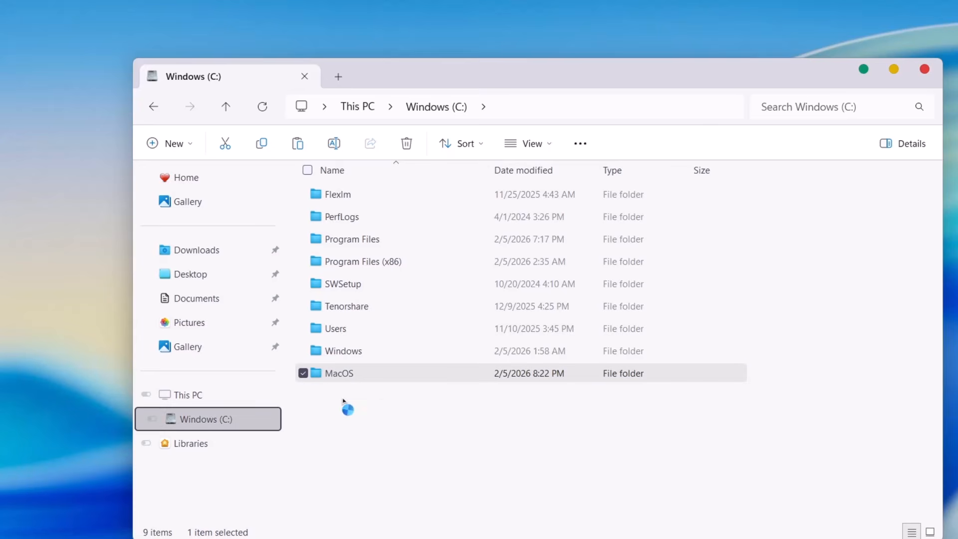
click(184, 420)
click(150, 419)
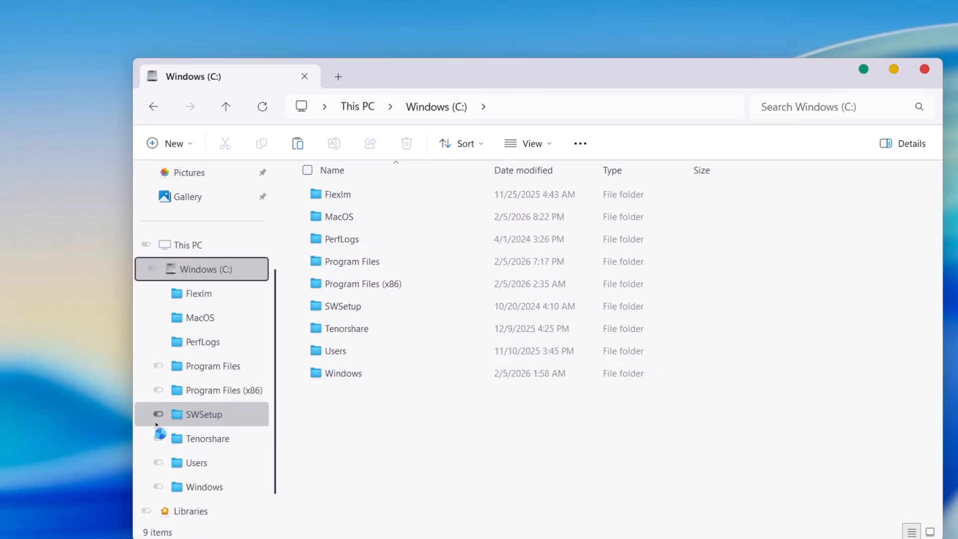
scroll(175, 369, down, 1)
click(189, 298)
right_click(190, 299)
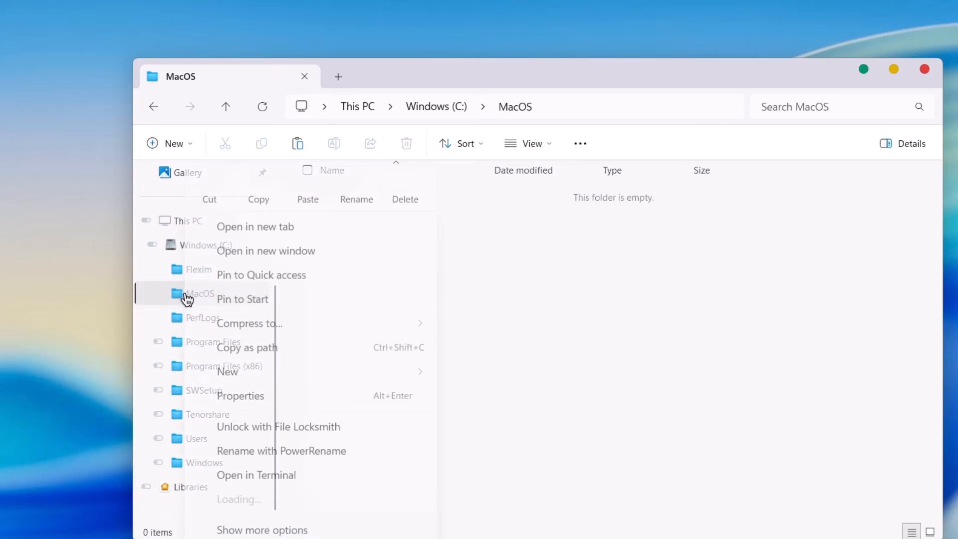
click(234, 274)
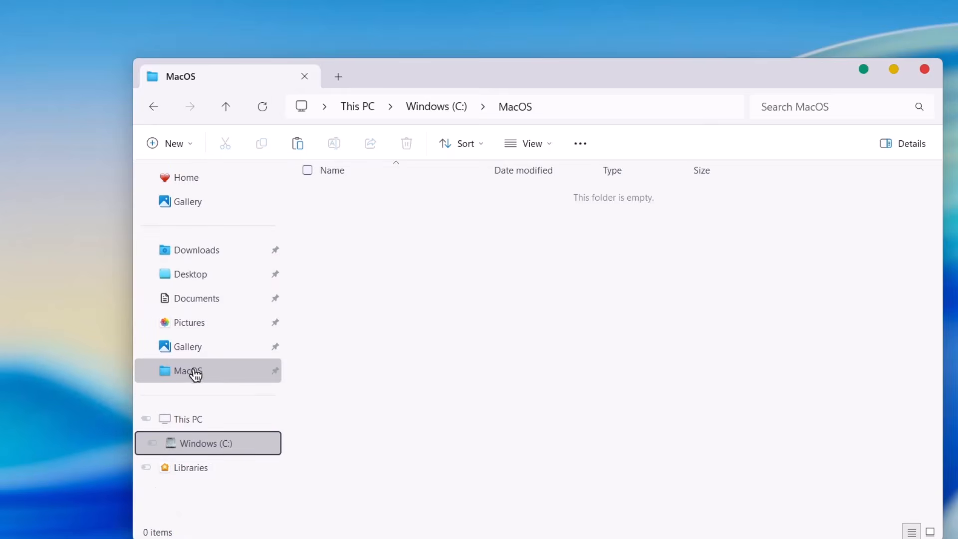
Extract MacOS_Dock_(MyD0ckFinder).rar in Downloads to the suggested folder and close the window showing the extracted files
click(221, 254)
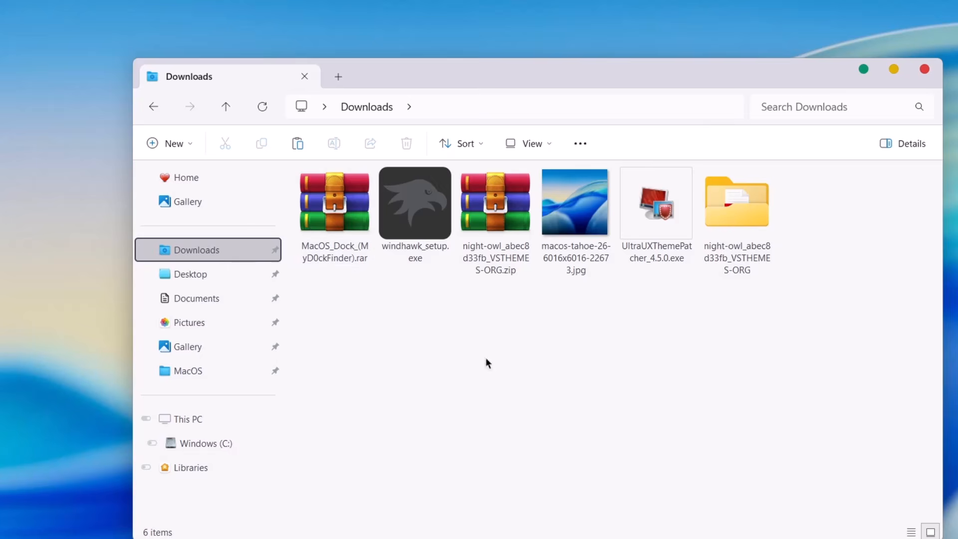
click(342, 222)
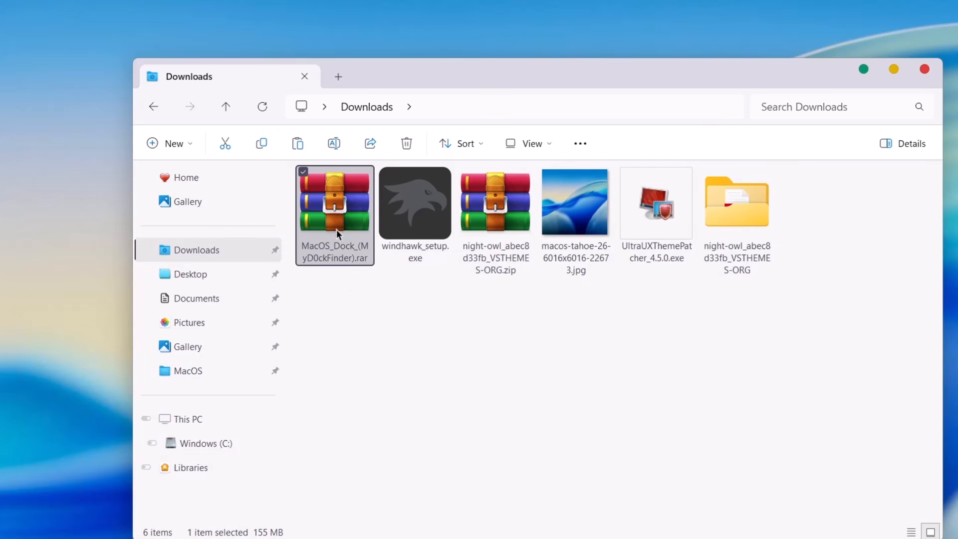
right_click(343, 244)
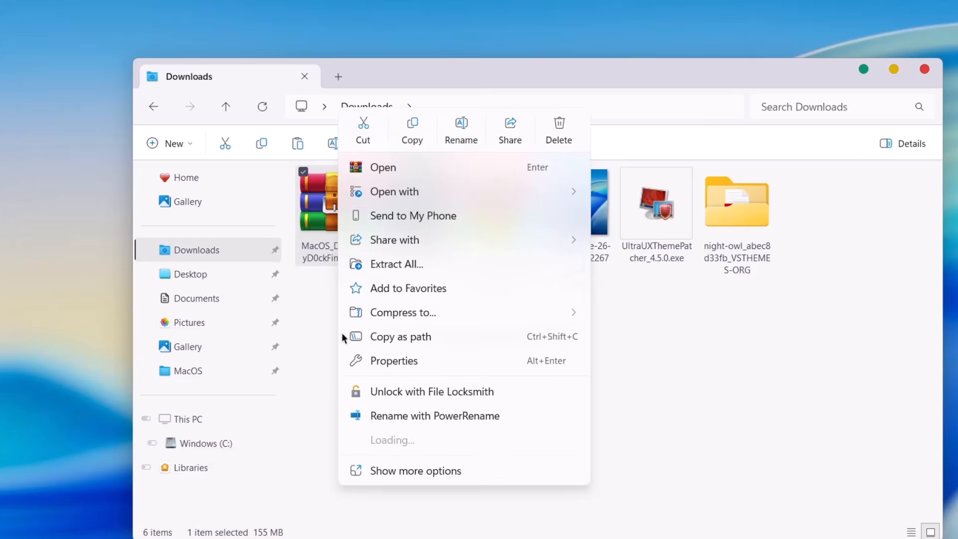
click(406, 264)
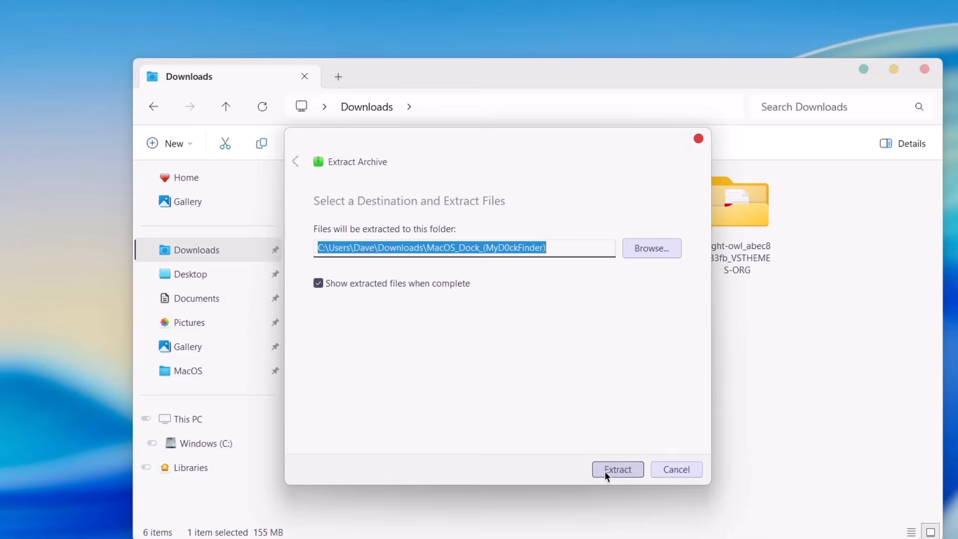
click(605, 471)
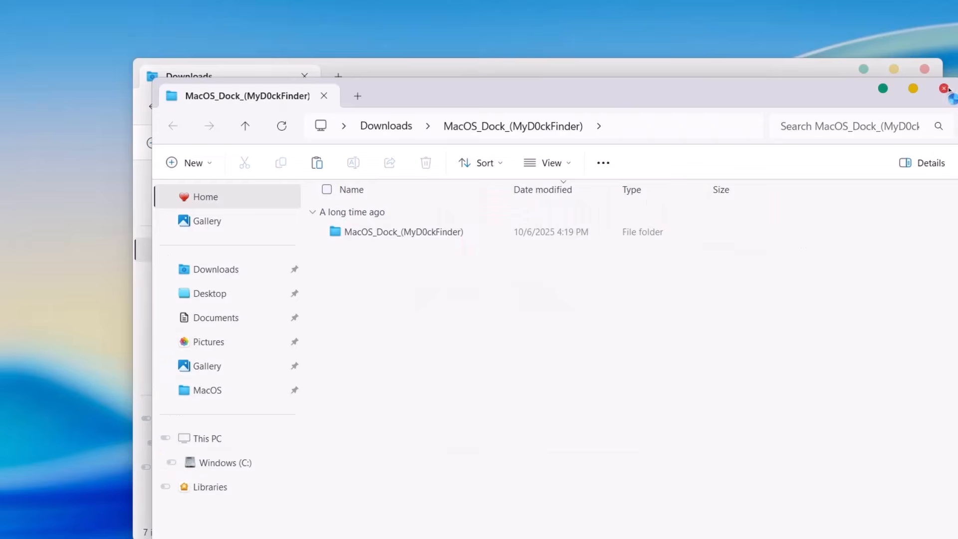
click(944, 89)
Move the inner MacOS_Dock_(MyD0ckFinder) folder from the extracted folder into the pinned MacOS folder
click(794, 217)
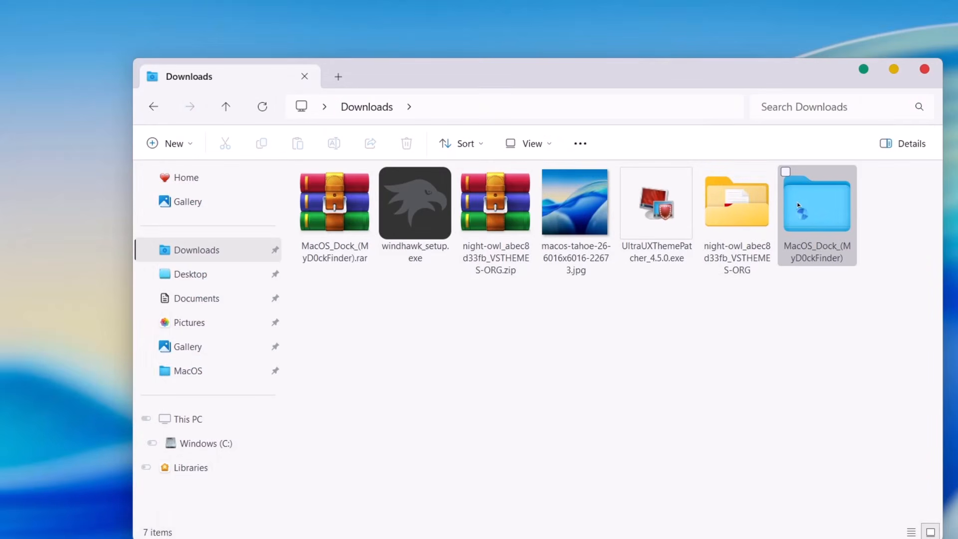
double_click(805, 206)
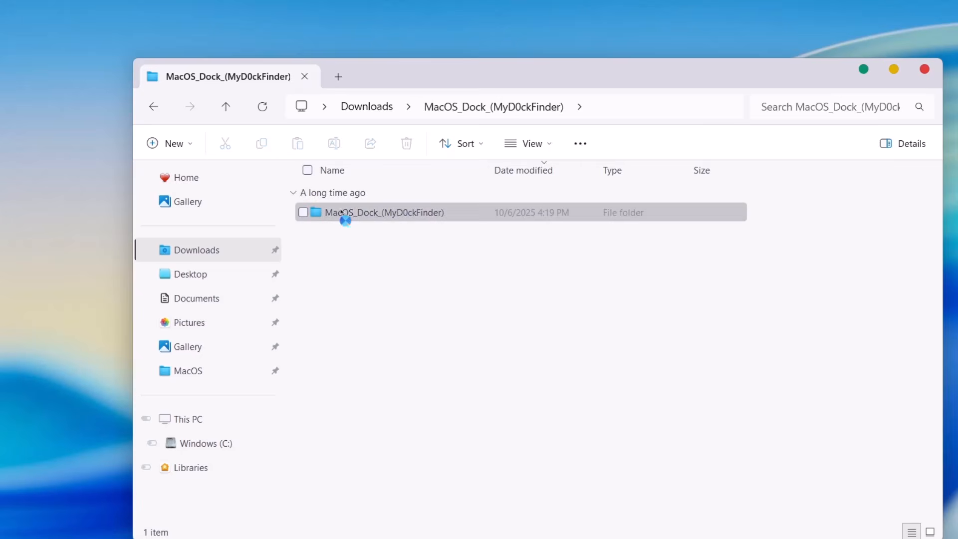
drag(337, 211, 184, 373)
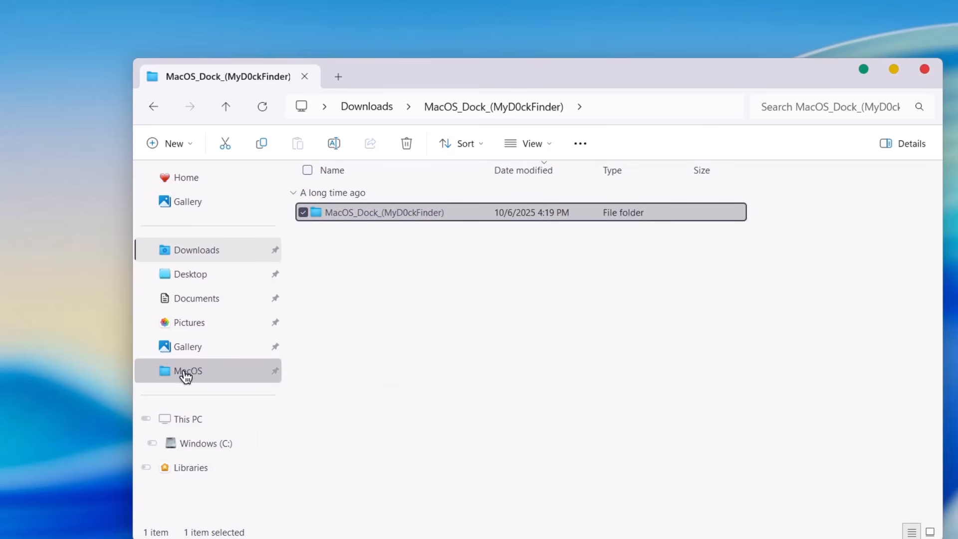
Run Dock_64.exe as administrator from MacOS_Dock_(MyD0ckFinder) inside the MacOS folder
click(200, 374)
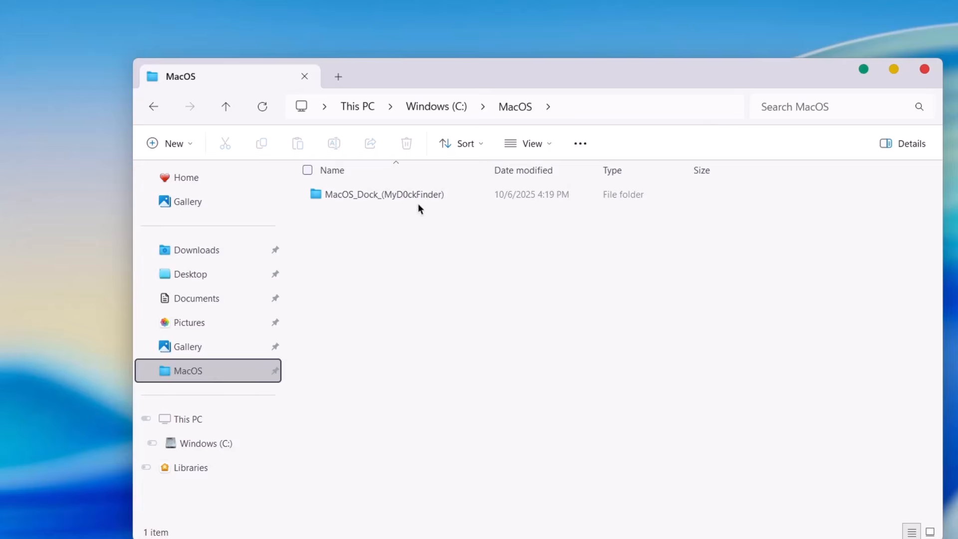
double_click(346, 203)
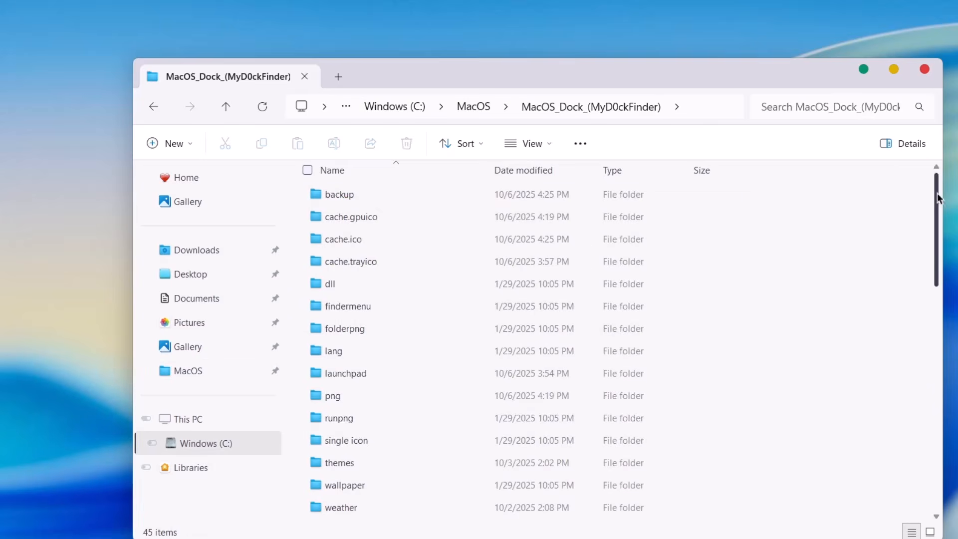
scroll(938, 199, down, 5)
click(339, 339)
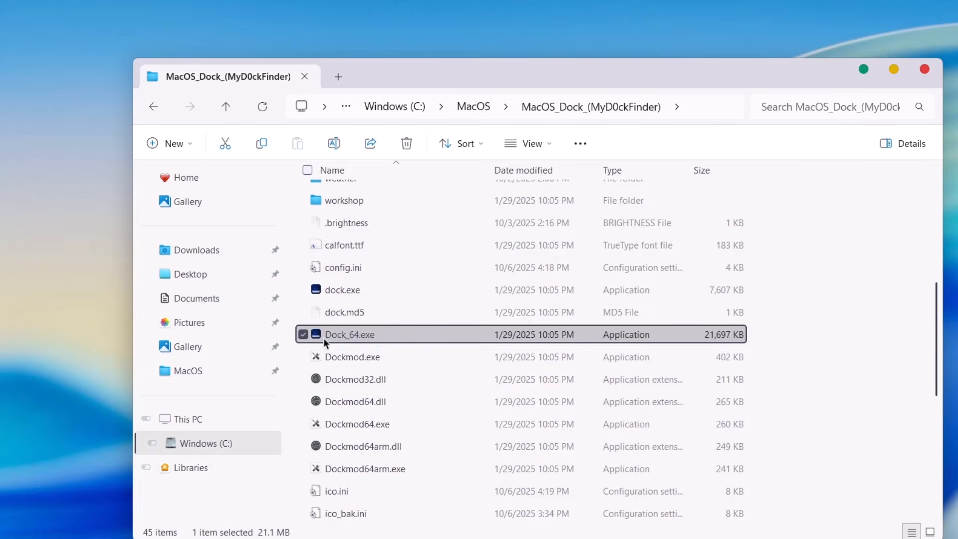
right_click(351, 337)
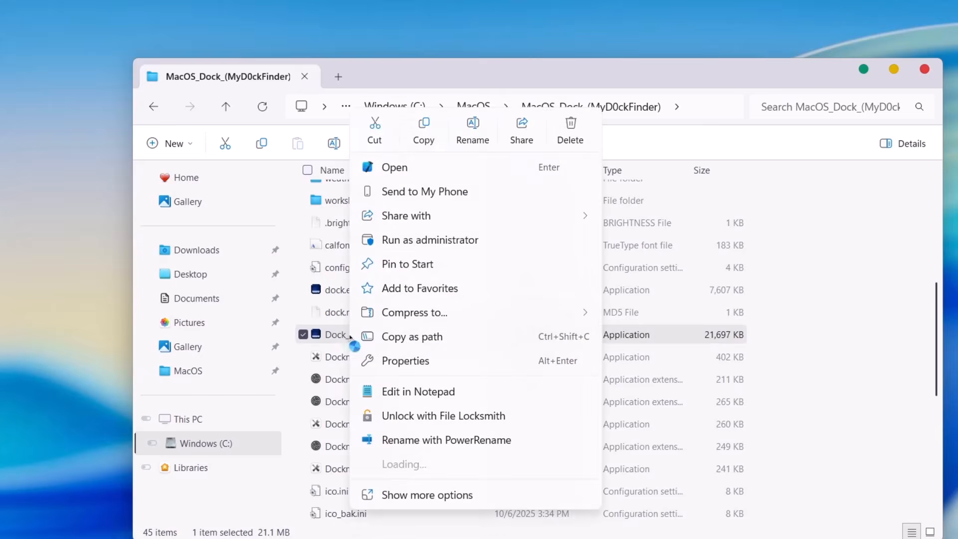
click(423, 240)
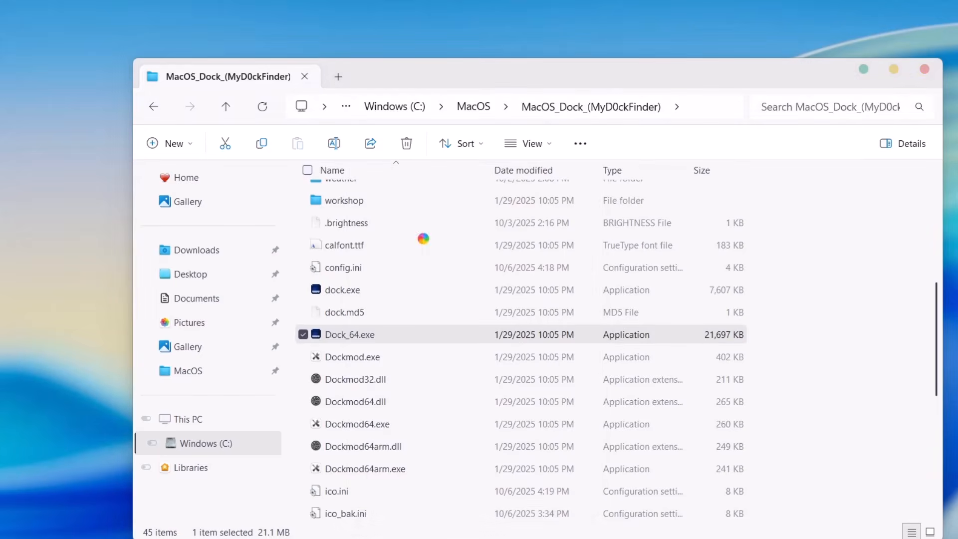
scroll(423, 433, up, 5)
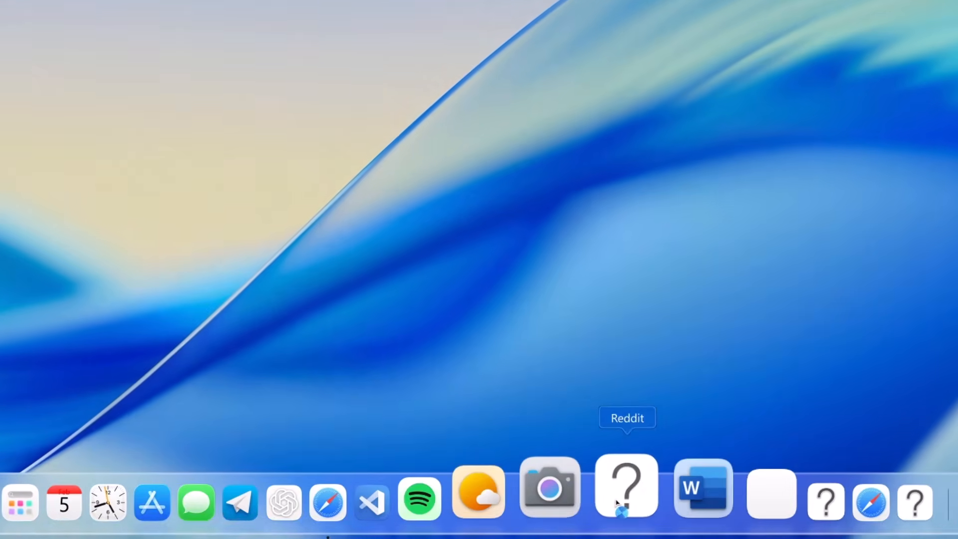
Remove Reddit, the blank icon and the two other question-mark icons from the Dock
right_click(583, 504)
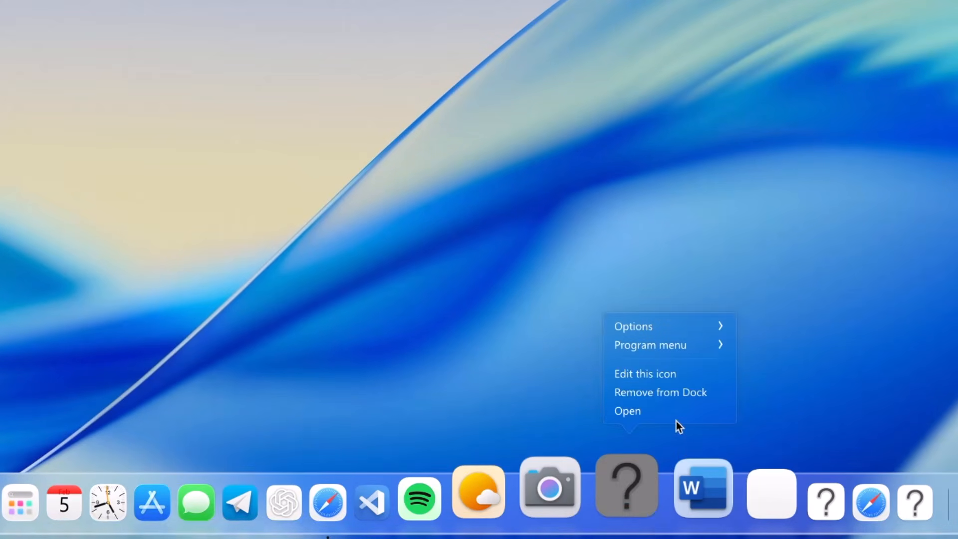
click(676, 400)
right_click(697, 510)
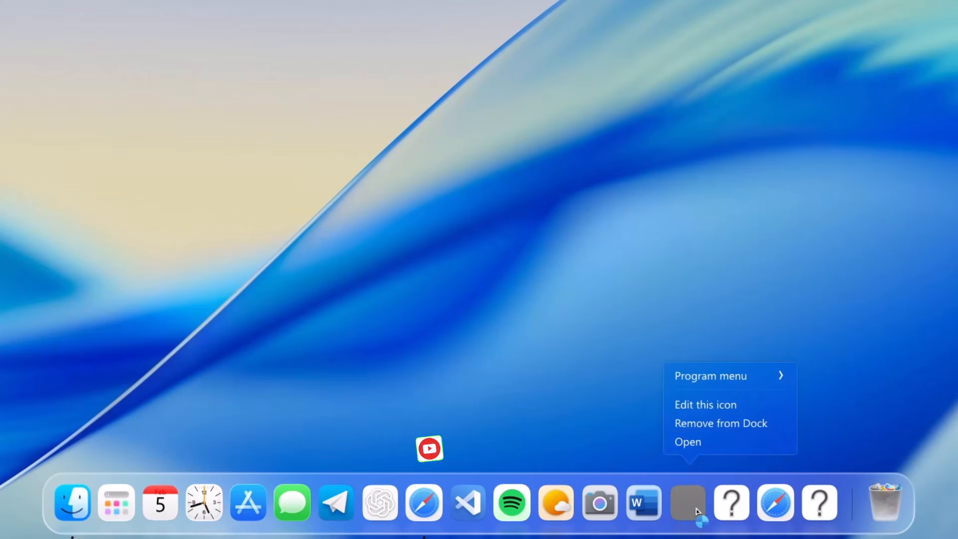
click(705, 423)
right_click(715, 506)
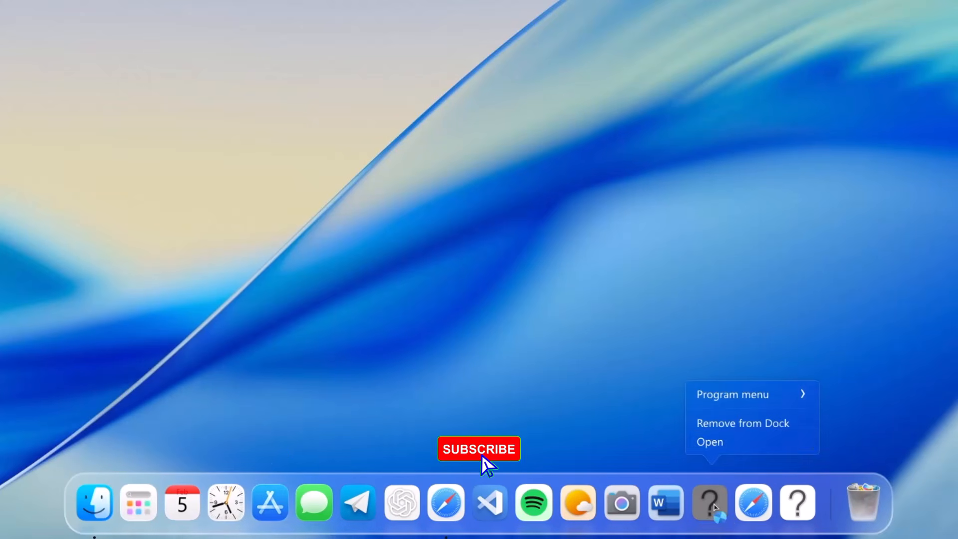
click(760, 424)
right_click(776, 517)
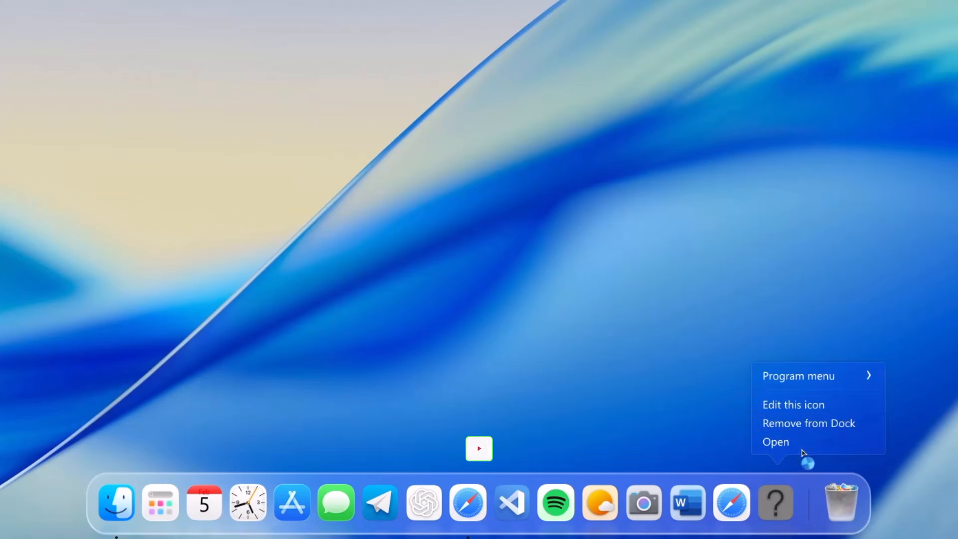
click(798, 422)
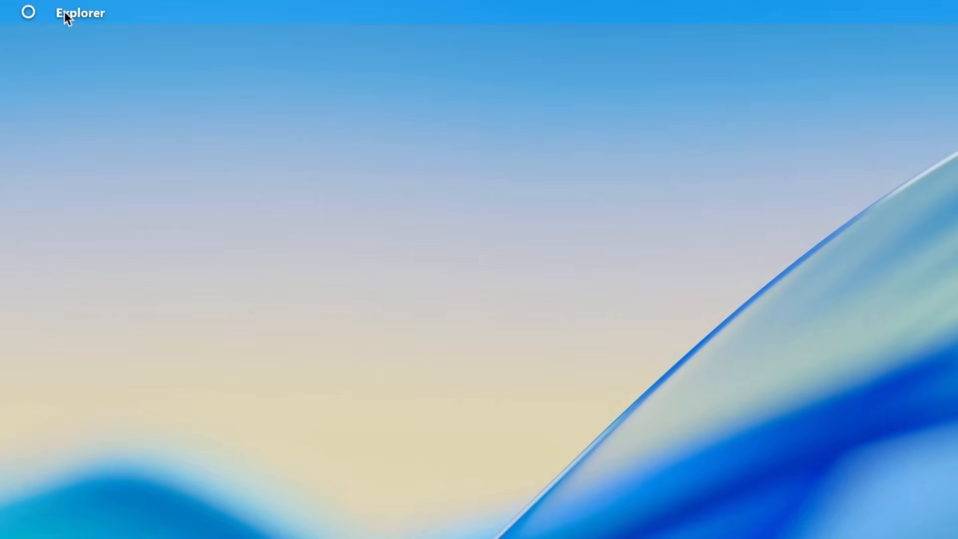
Hide the Windows taskbar and open the Dock's preferences
click(67, 17)
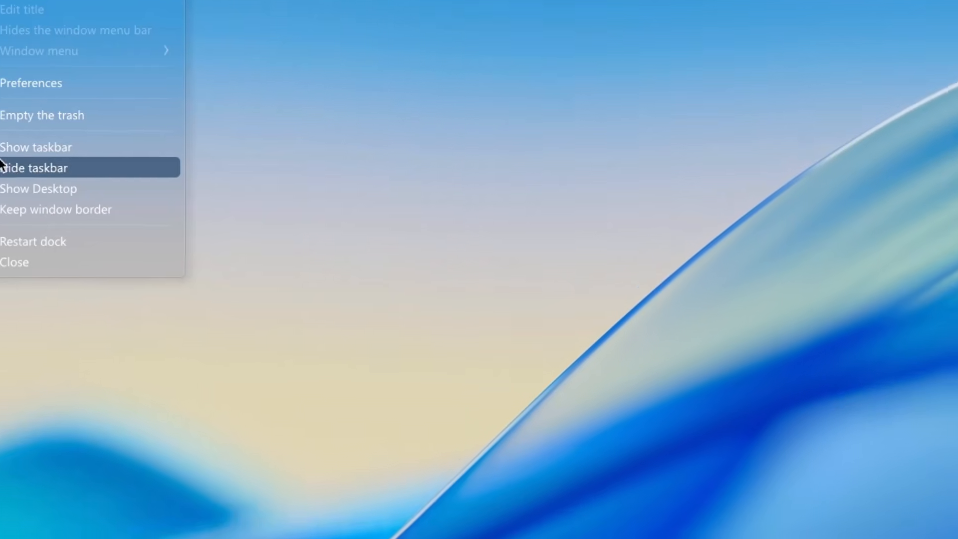
click(68, 202)
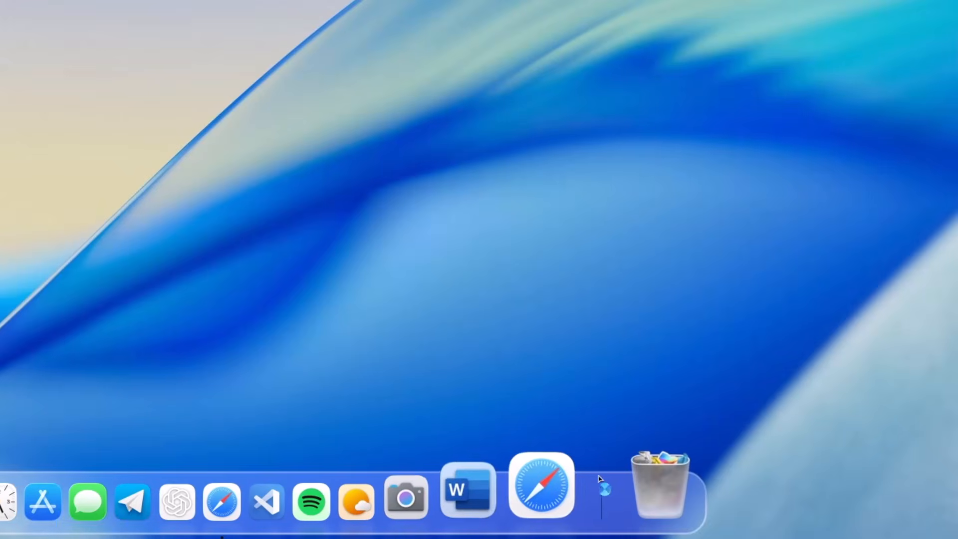
right_click(601, 493)
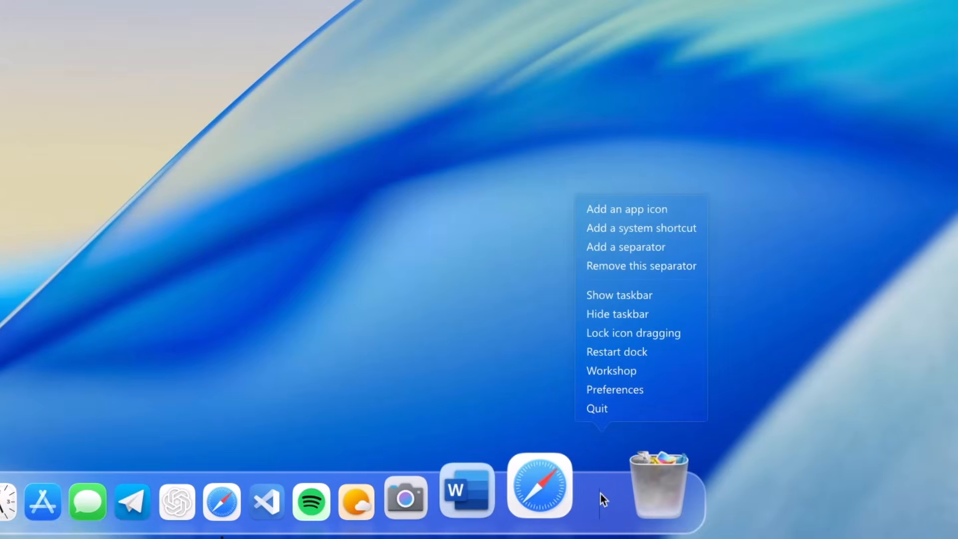
click(642, 390)
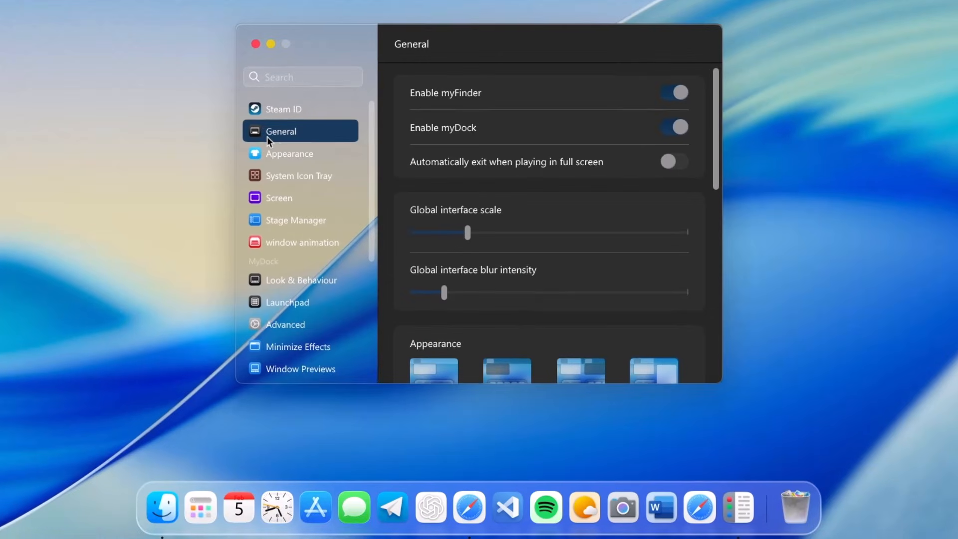
Set the start on boot method in the General preferences to Start as a service
scroll(715, 118, down, 3)
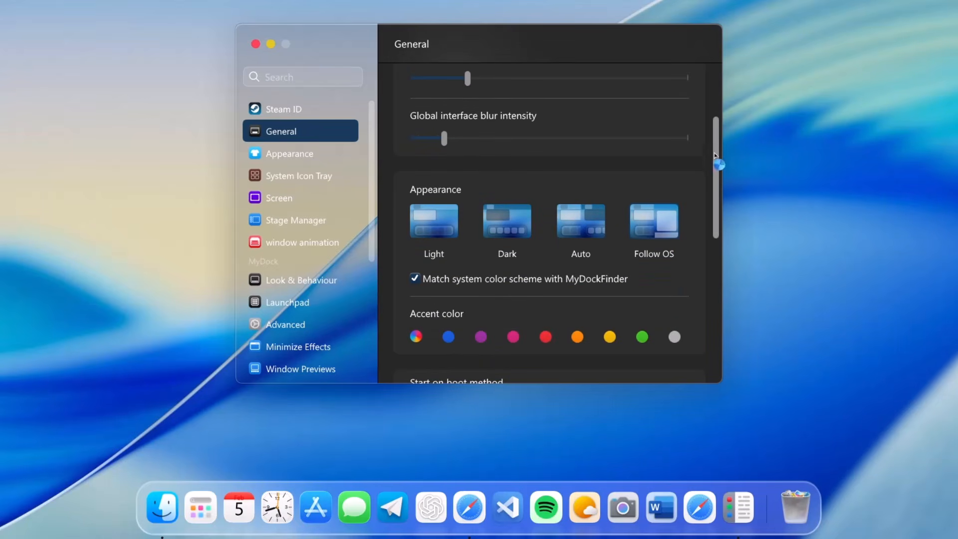
scroll(715, 156, down, 4)
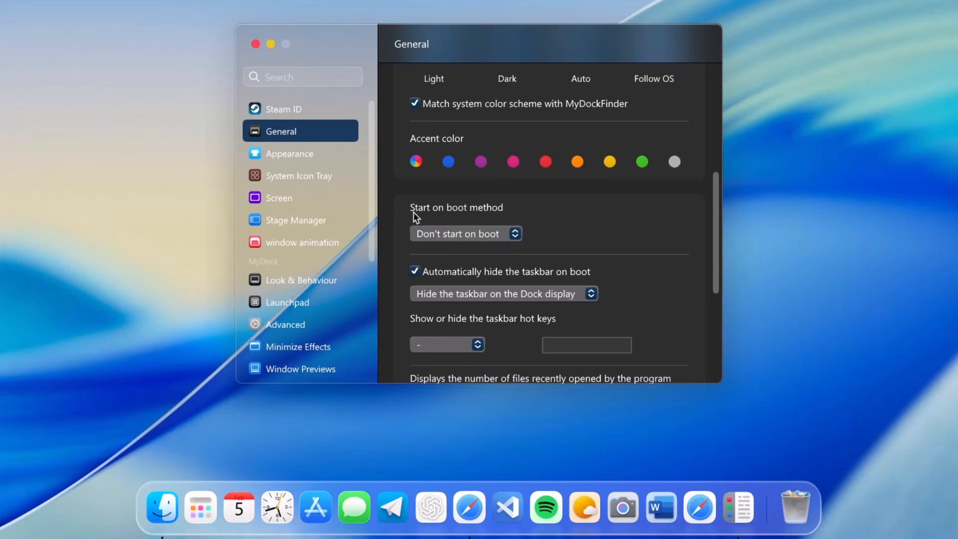
click(518, 237)
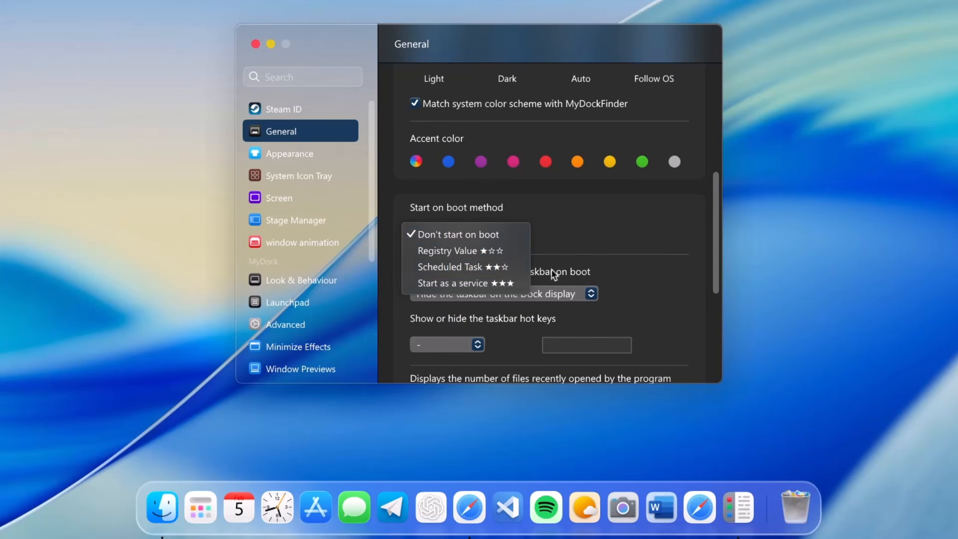
click(442, 283)
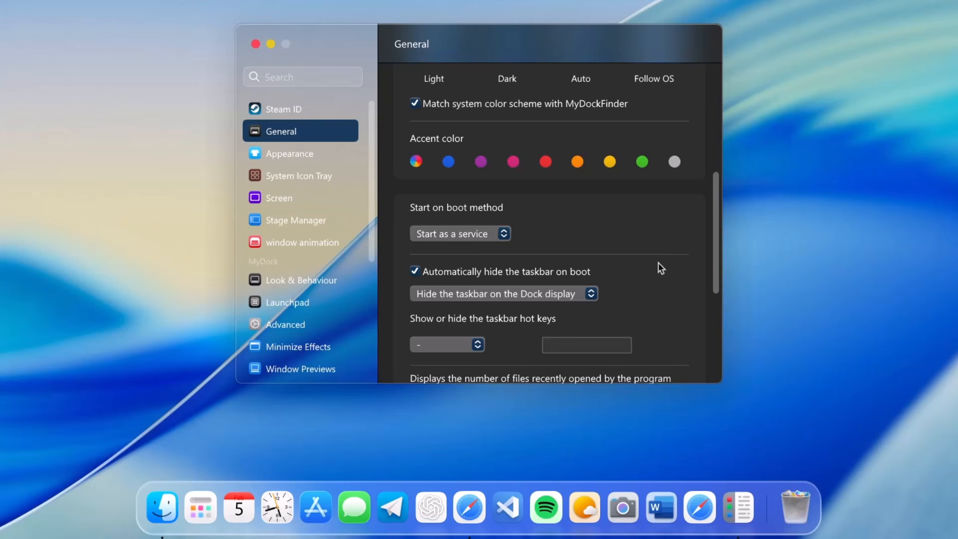
scroll(455, 268, down, 1)
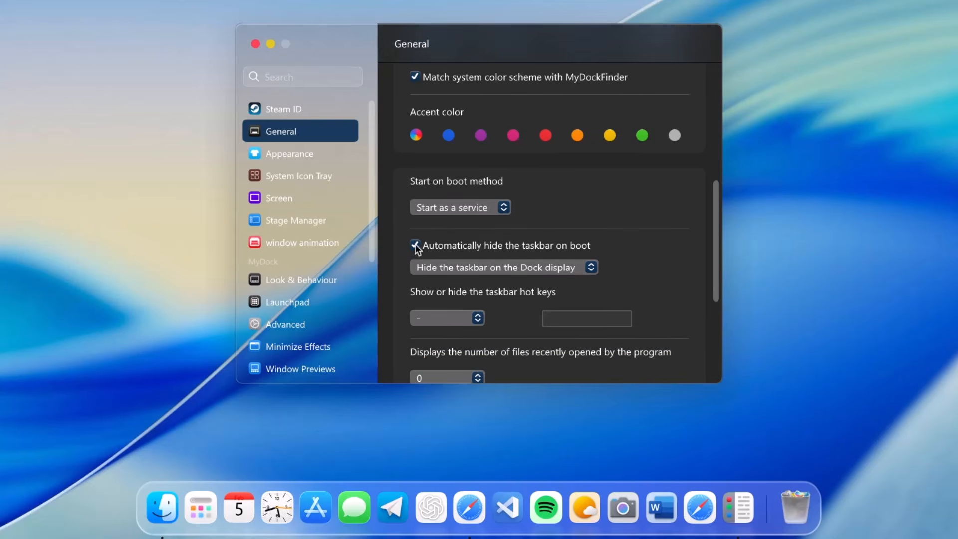
Lower the Dock's custom blur intensity to about 14 and raise its transparency to roughly a third of the range
click(282, 153)
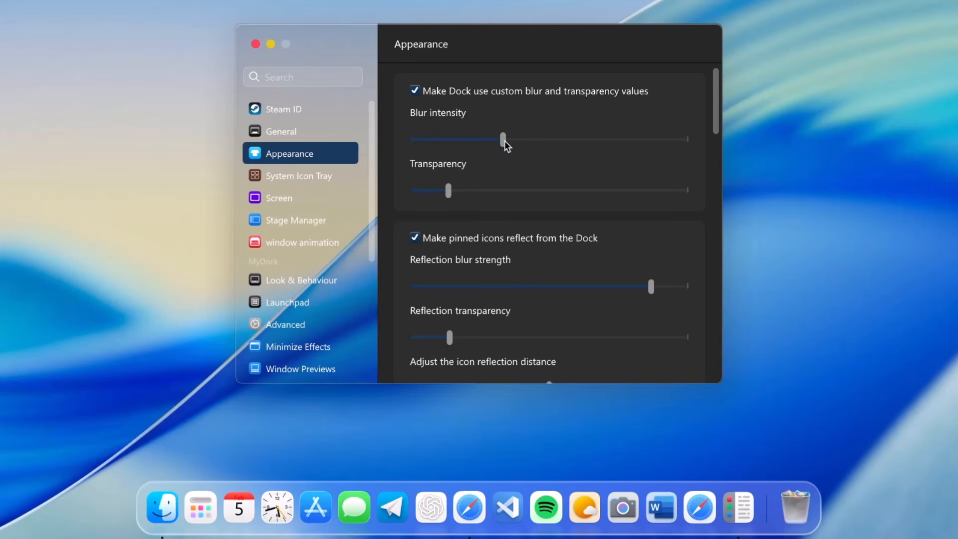
drag(506, 145, 456, 142)
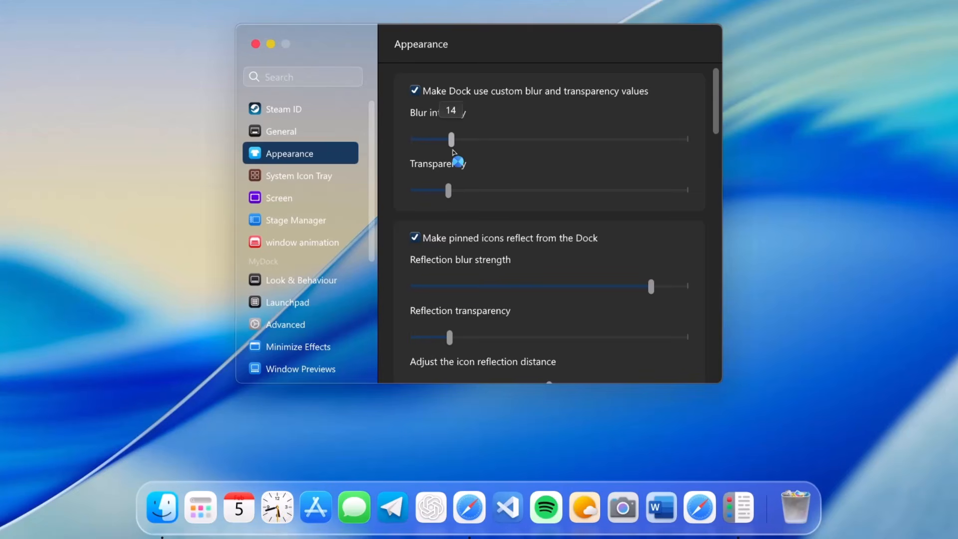
drag(449, 192, 508, 190)
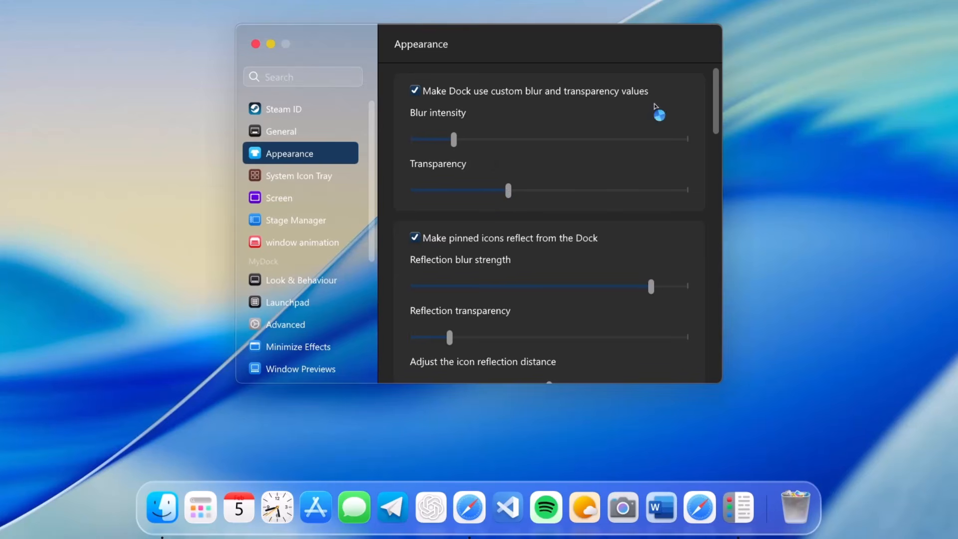
Turn off the reflection of pinned icons from the Dock in the Appearance preferences
drag(717, 95, 723, 115)
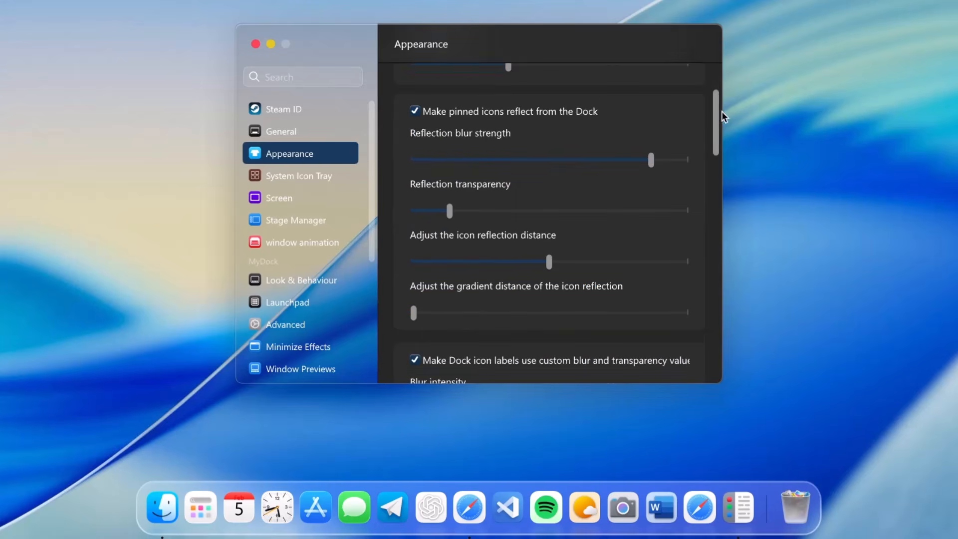
click(415, 110)
drag(717, 122, 717, 292)
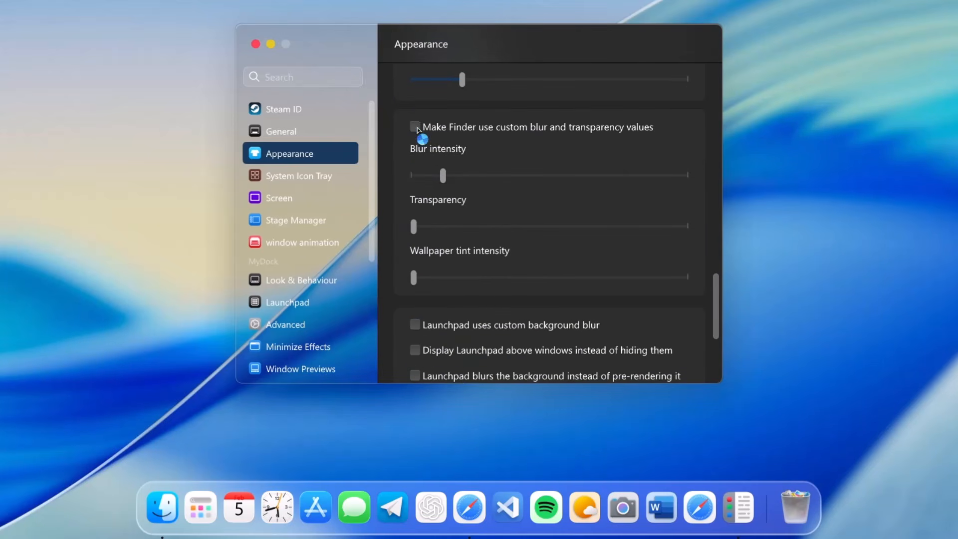
drag(717, 302, 691, 92)
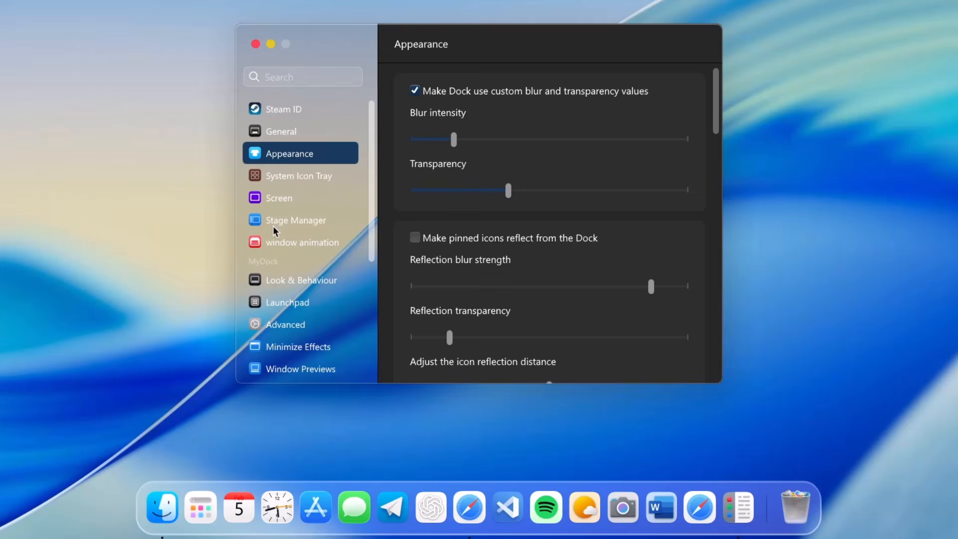
Try out Stage Manager with its window list on the right, restoring the Left position and switching it off again
click(274, 224)
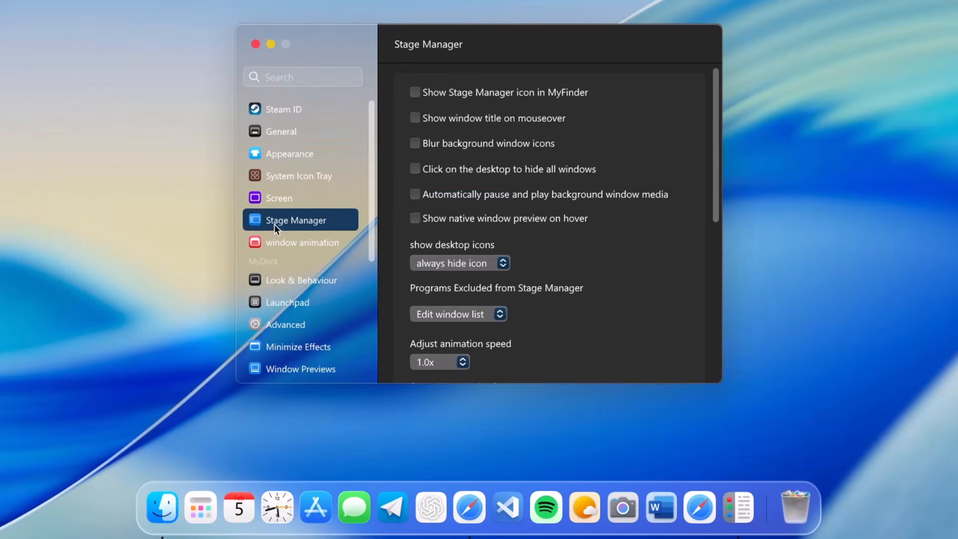
drag(717, 139, 726, 243)
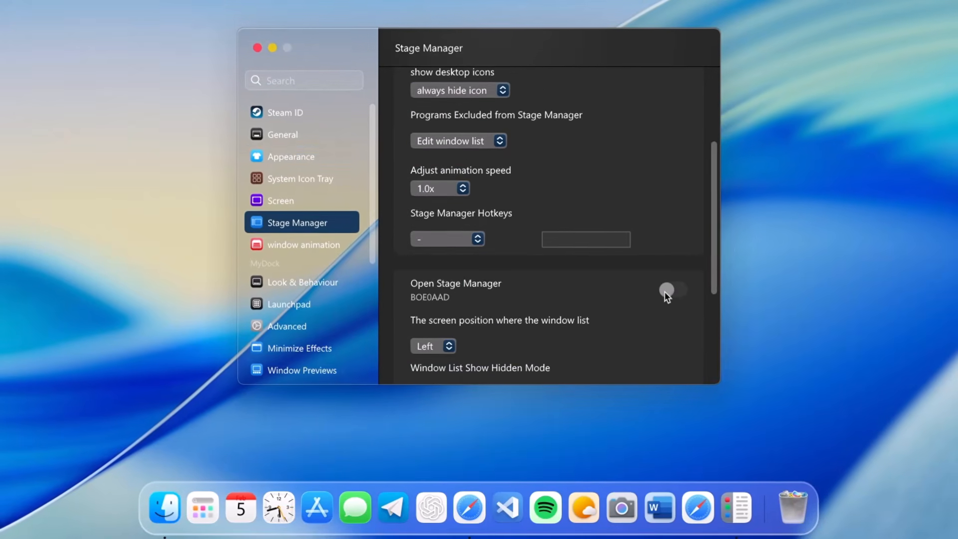
click(681, 292)
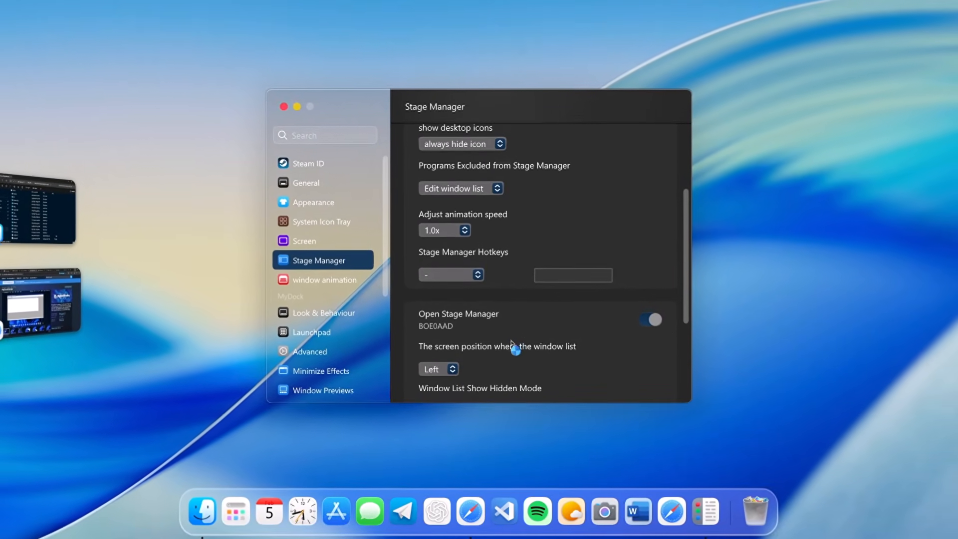
click(452, 367)
click(437, 388)
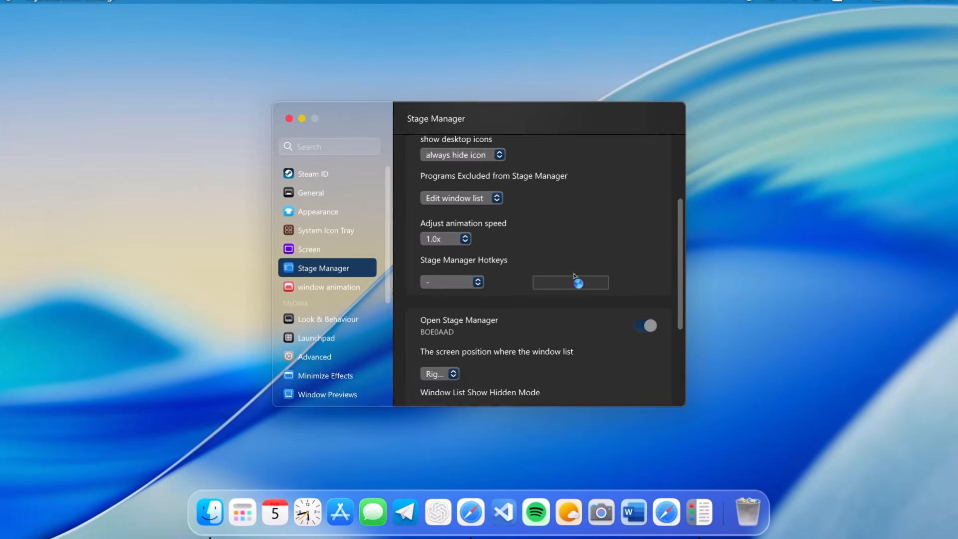
click(441, 376)
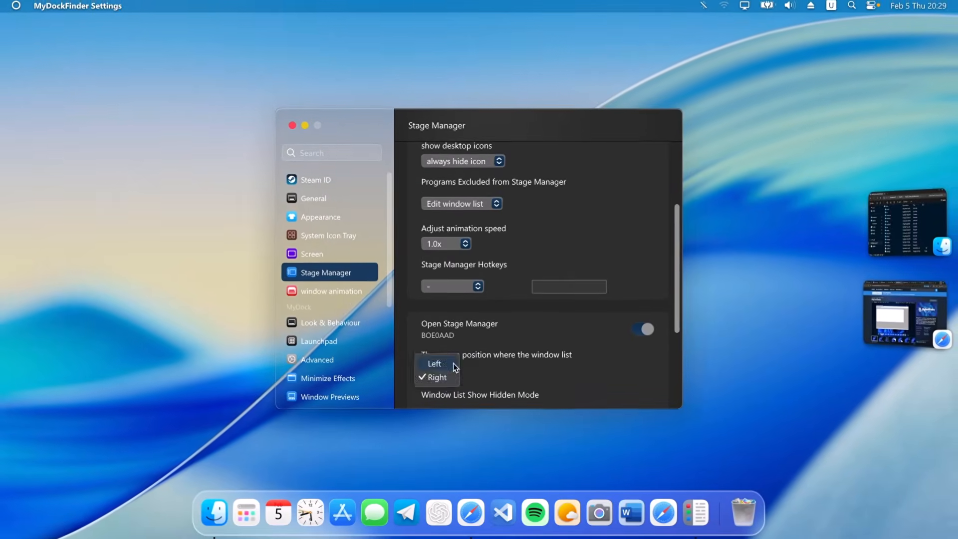
click(435, 364)
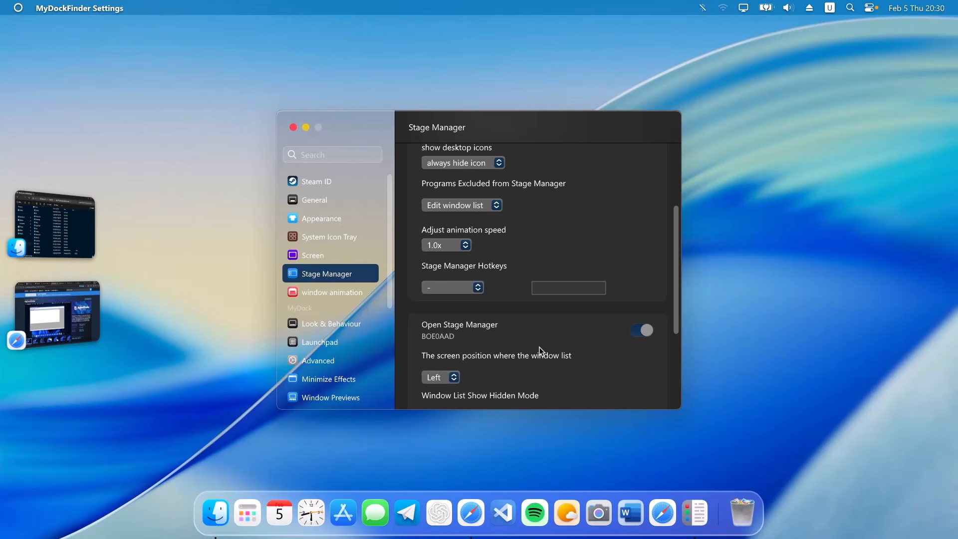
click(641, 332)
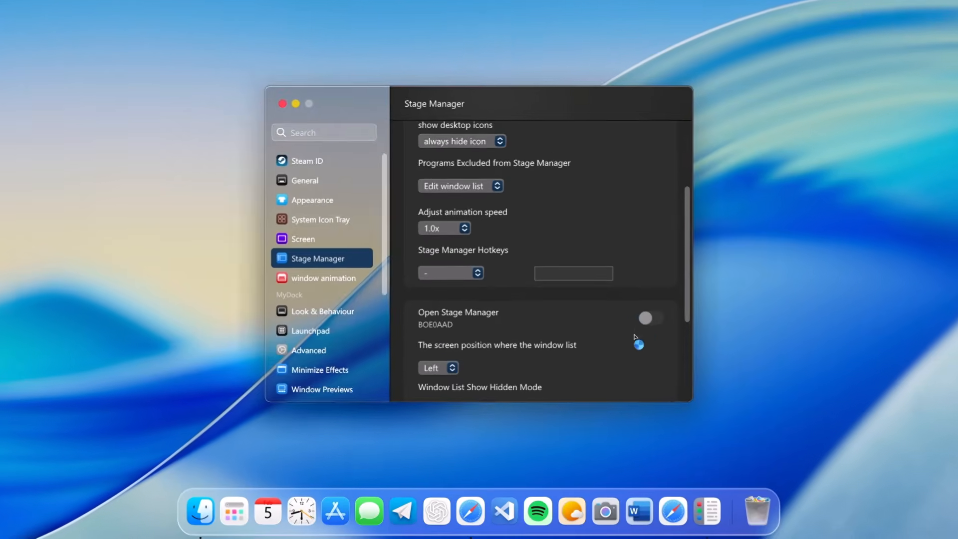
Choose the third window opening animation effect and the fourth window close animation effect
click(343, 294)
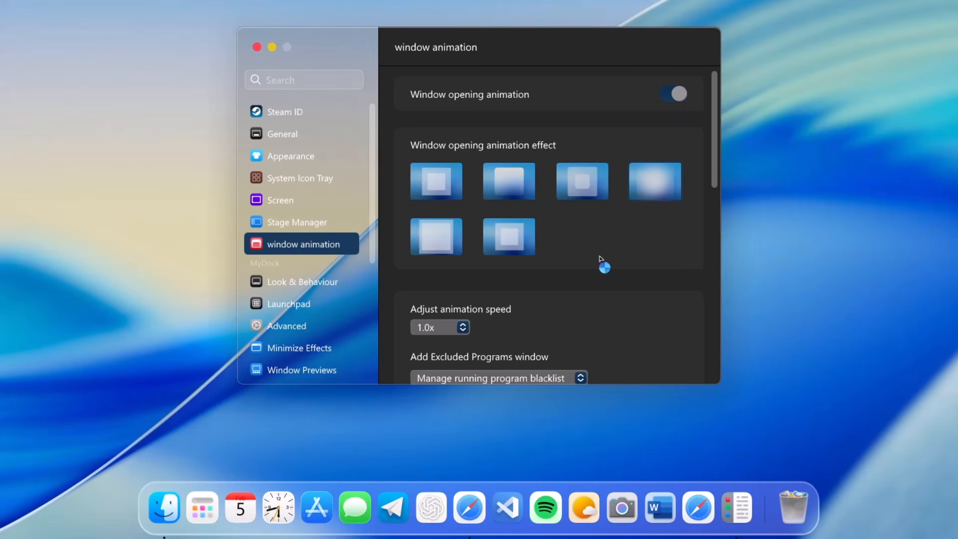
click(570, 179)
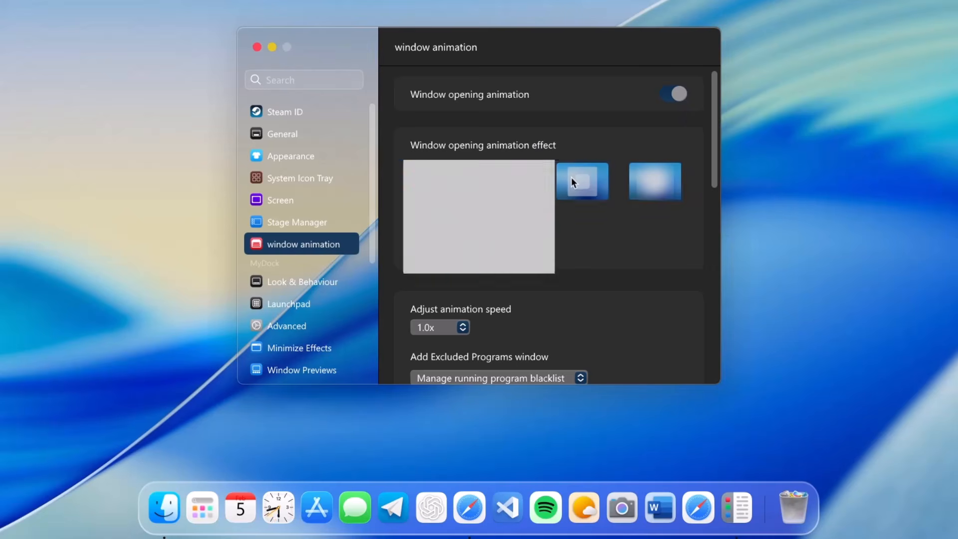
scroll(716, 153, down, 3)
drag(716, 153, 716, 276)
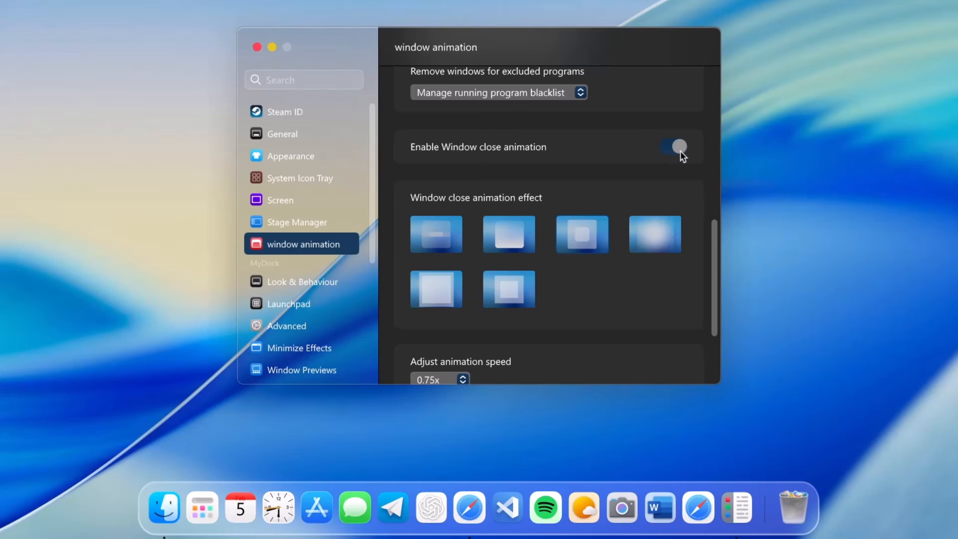
click(644, 236)
scroll(648, 278, down, 5)
scroll(374, 266, down, 3)
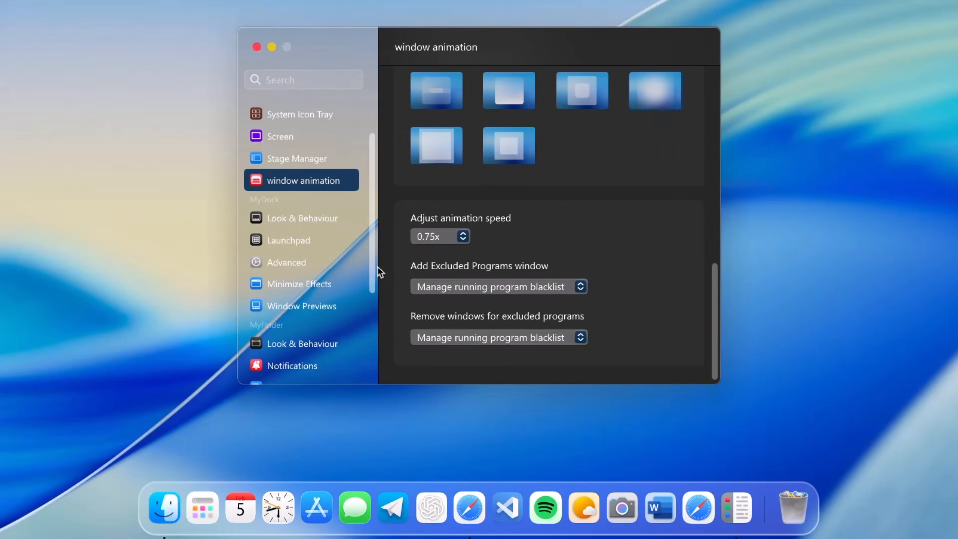
Slightly reduce the icon size and icon magnification in the MyDock Look & Behaviour settings
click(288, 220)
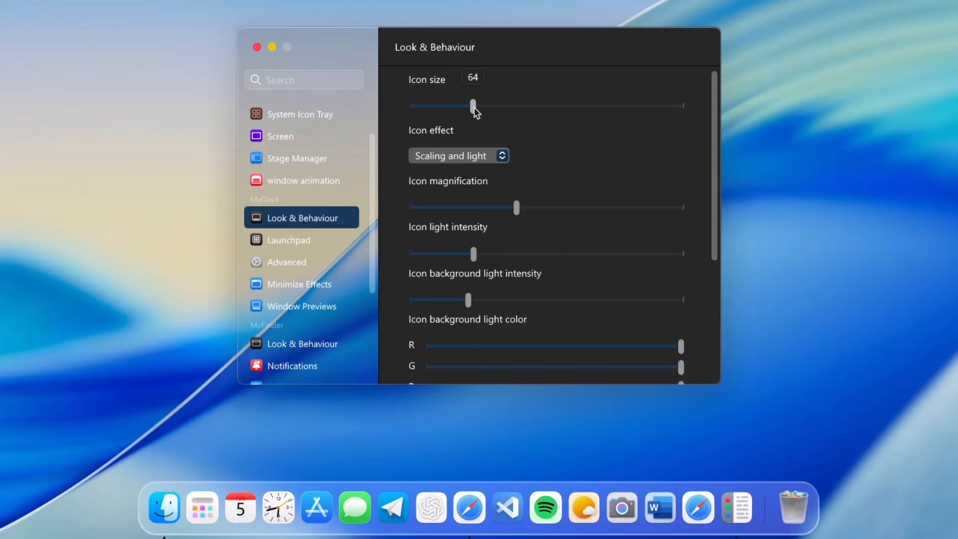
drag(475, 109, 471, 109)
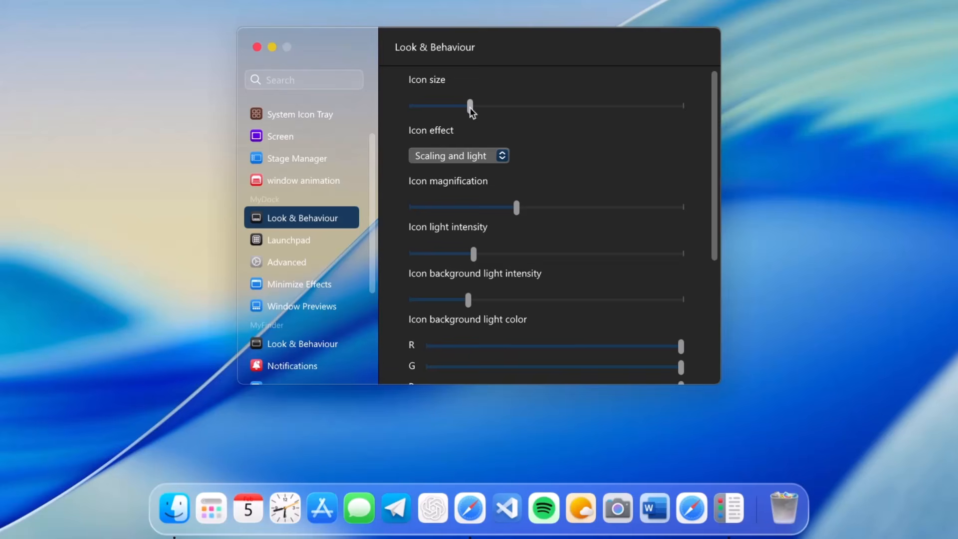
click(470, 107)
drag(517, 206, 502, 225)
Look through the MyDock Launchpad, Advanced and Minimize Effects settings, and preview Launchpad itself
click(281, 241)
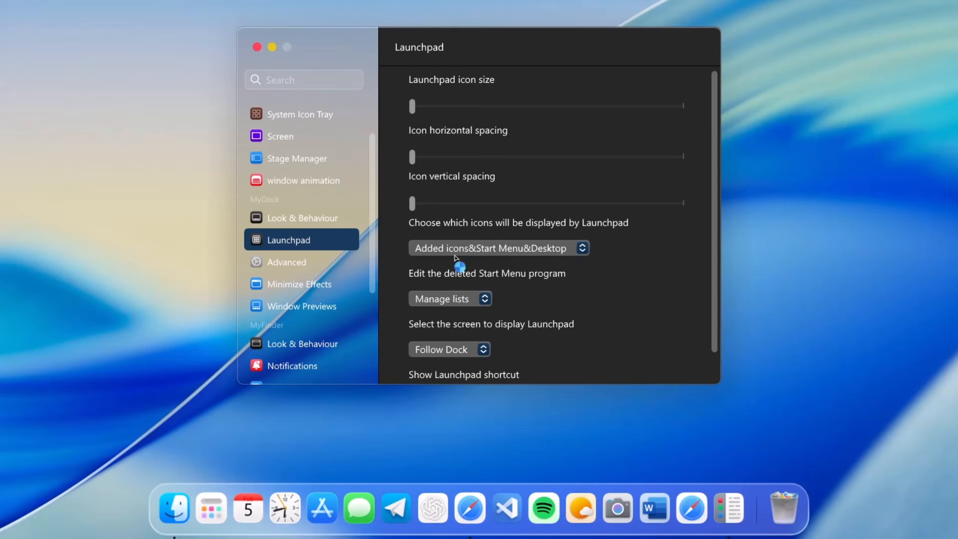
click(211, 508)
scroll(828, 173, down, 5)
scroll(830, 175, up, 5)
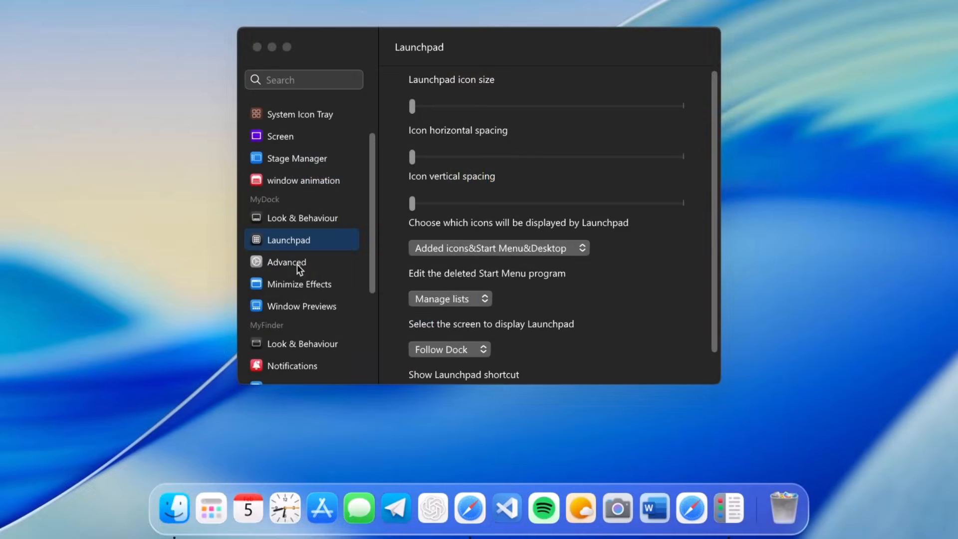
click(298, 265)
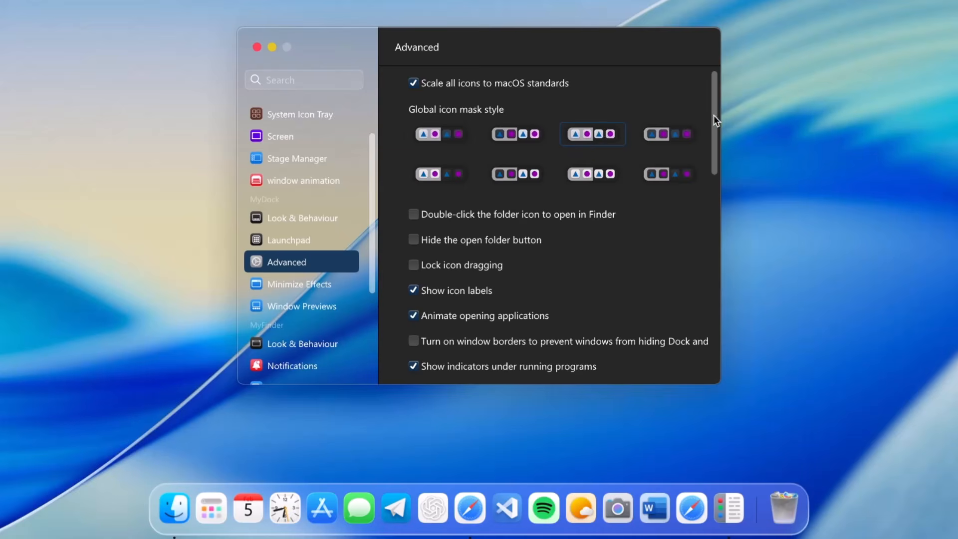
scroll(716, 120, down, 1)
scroll(719, 125, up, 1)
click(286, 282)
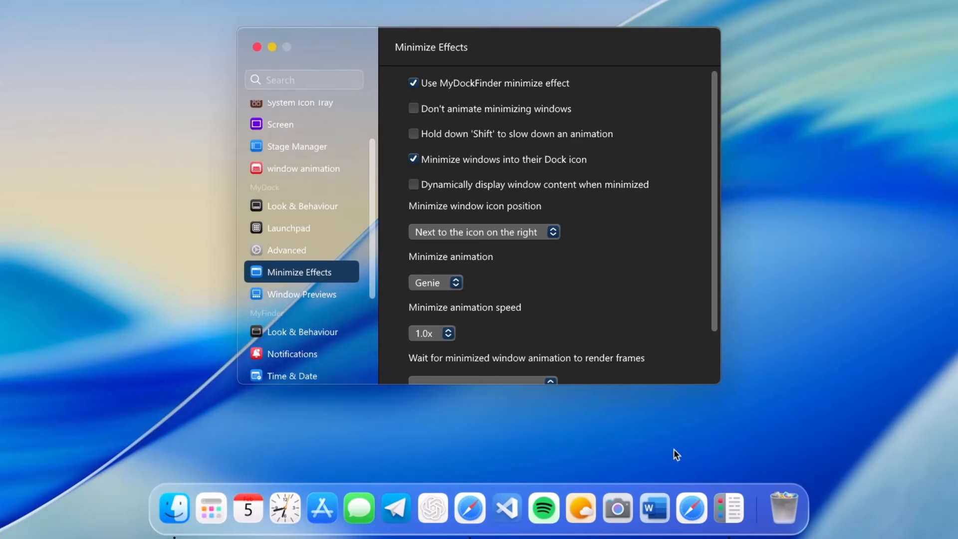
Open the dock's Workshop and apply the installed Tahoe Light theme with its skins and icons
right_click(756, 508)
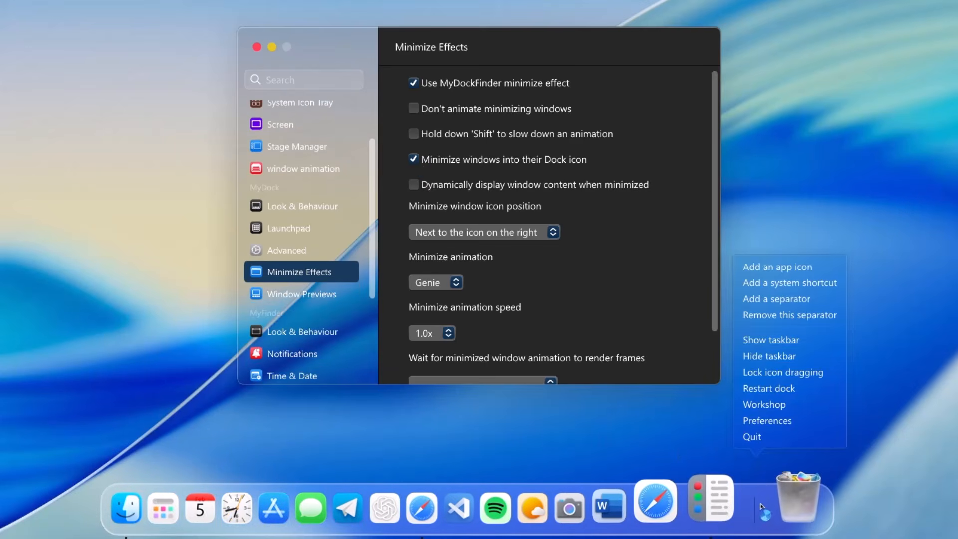
click(789, 408)
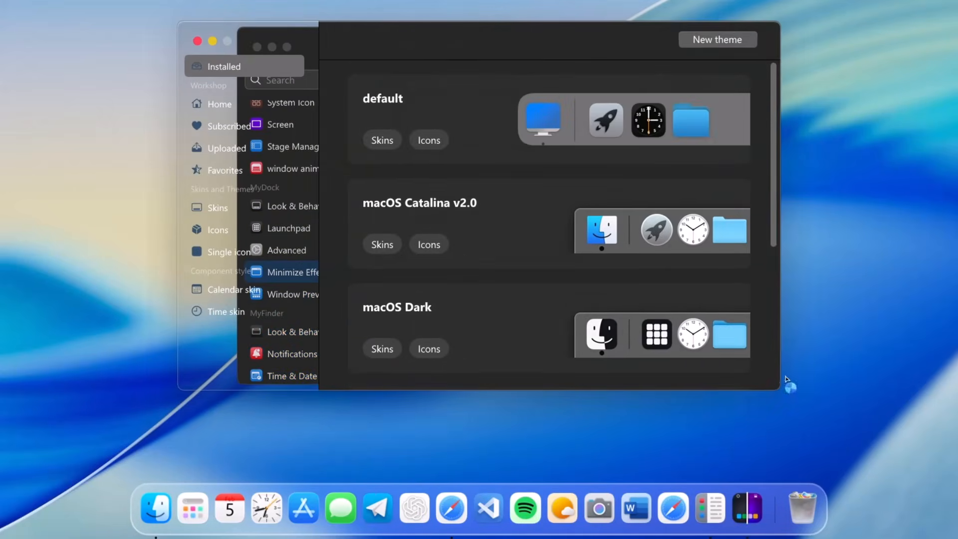
scroll(599, 249, down, 5)
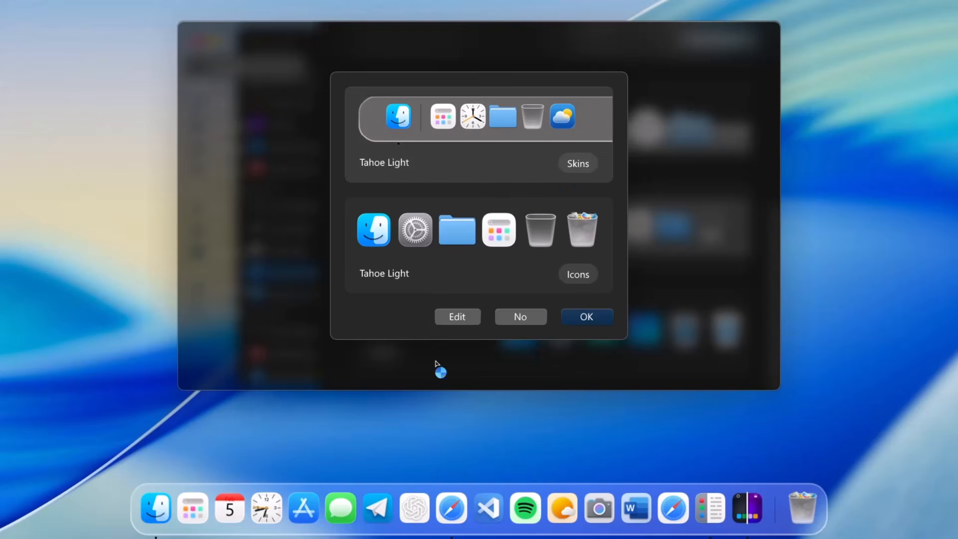
click(577, 319)
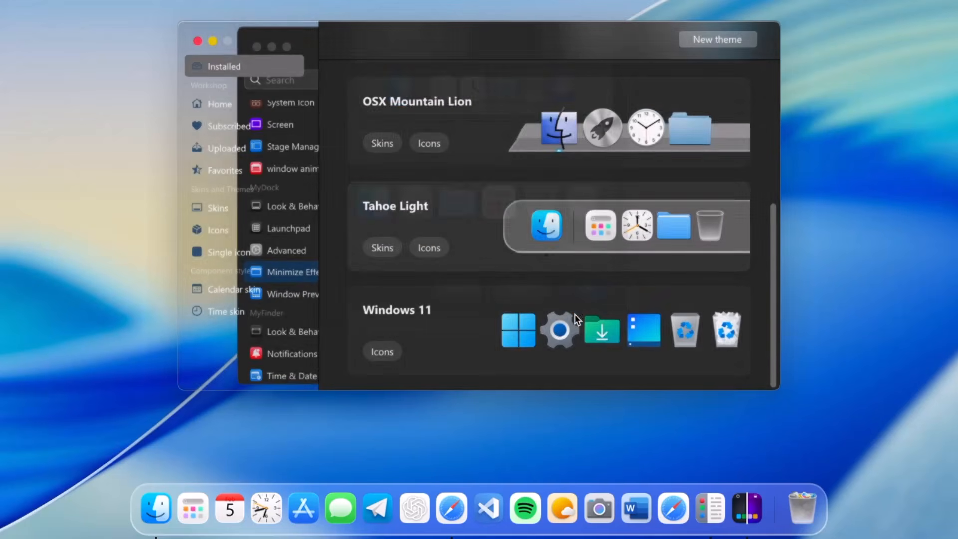
click(538, 227)
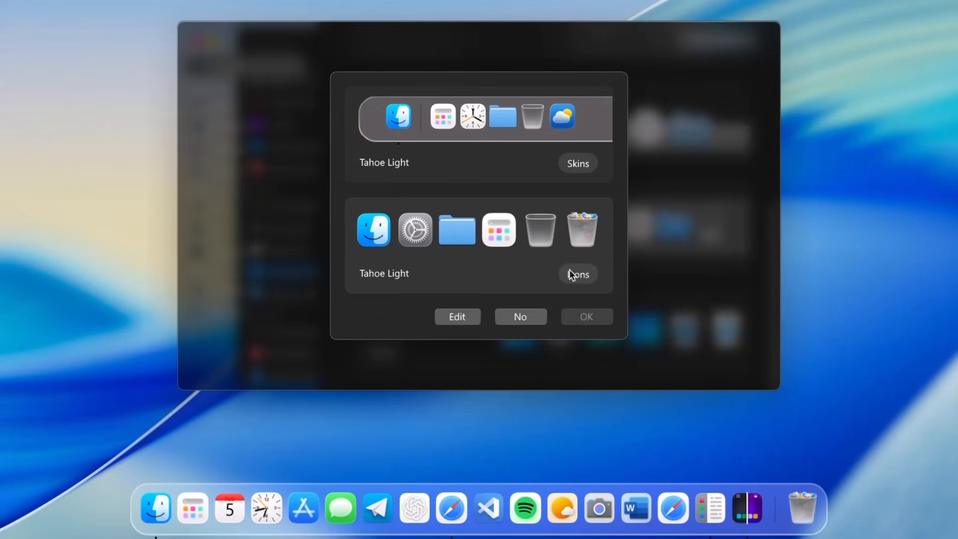
click(579, 320)
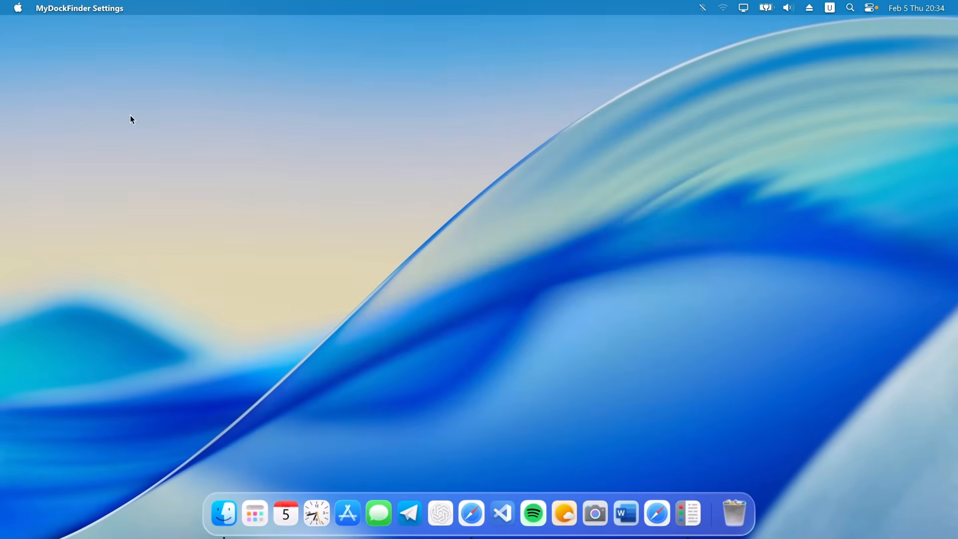
Show the desktop icons and add the Microsoft Edge and OBS Studio shortcuts to the dock
right_click(129, 118)
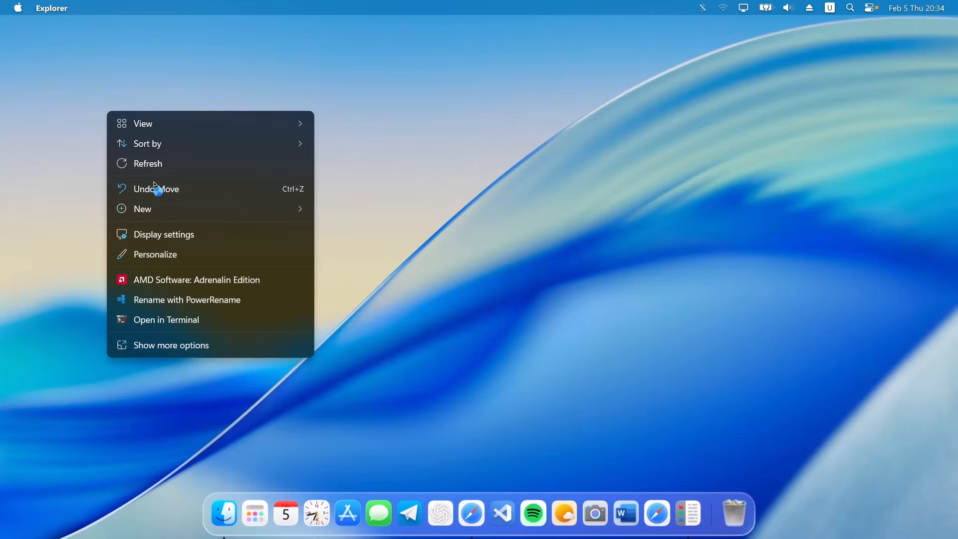
mouse_move(175, 124)
click(406, 231)
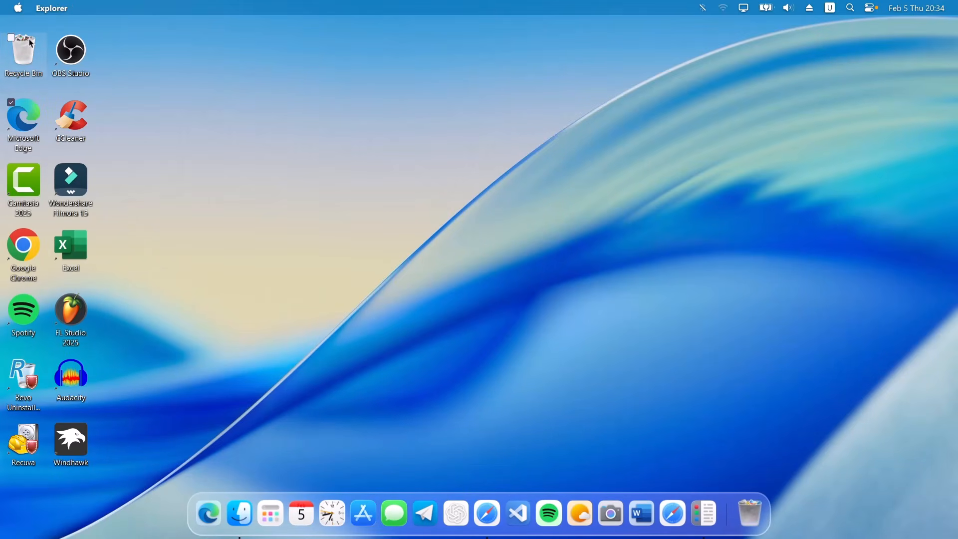
drag(71, 53, 380, 499)
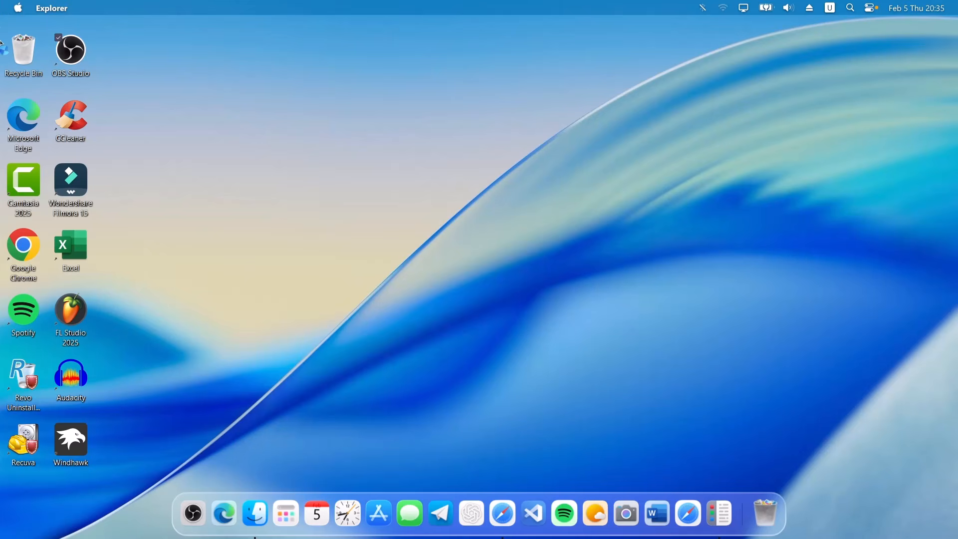
Hide the desktop icons again through the desktop's view options
right_click(173, 104)
mouse_move(186, 106)
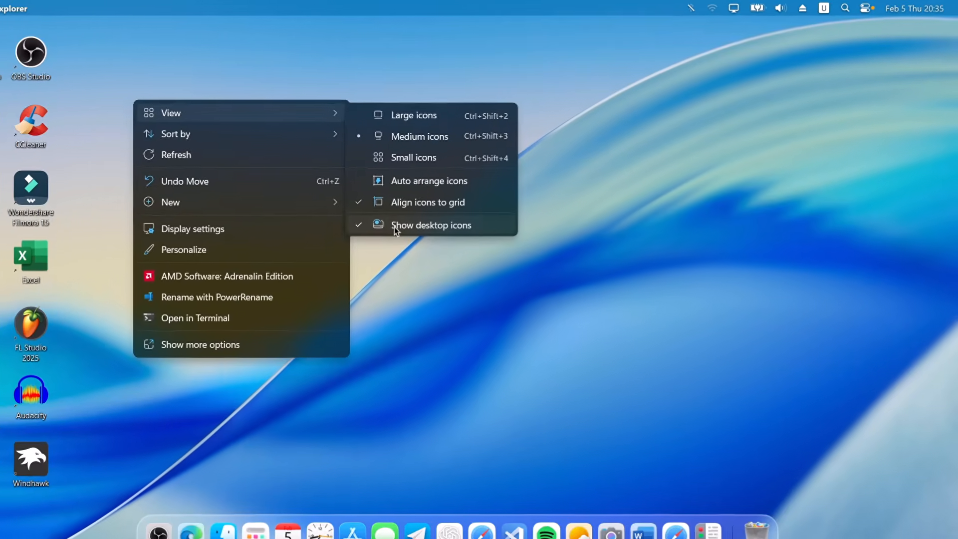
click(394, 226)
Look through the Control Center, the menu bar's status icons and the Apple menu
click(871, 12)
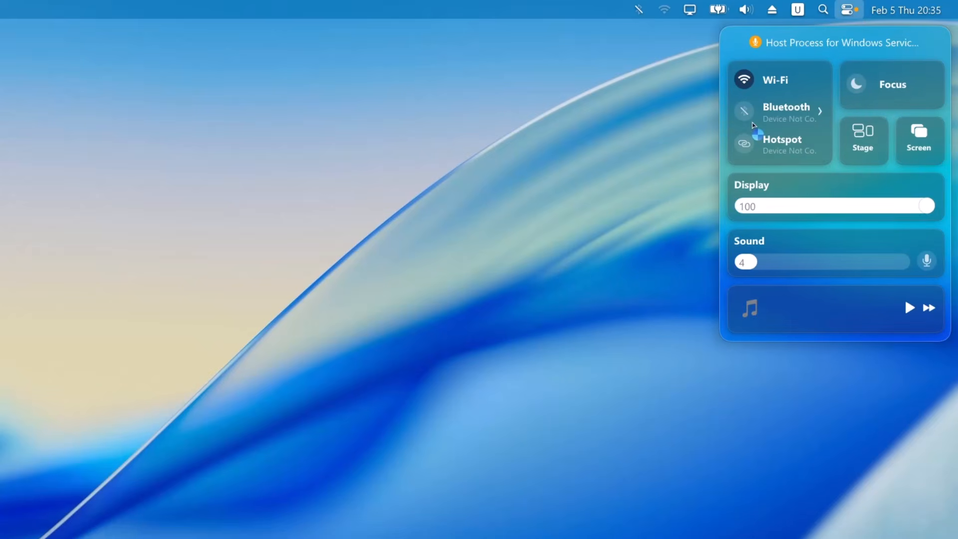
click(495, 294)
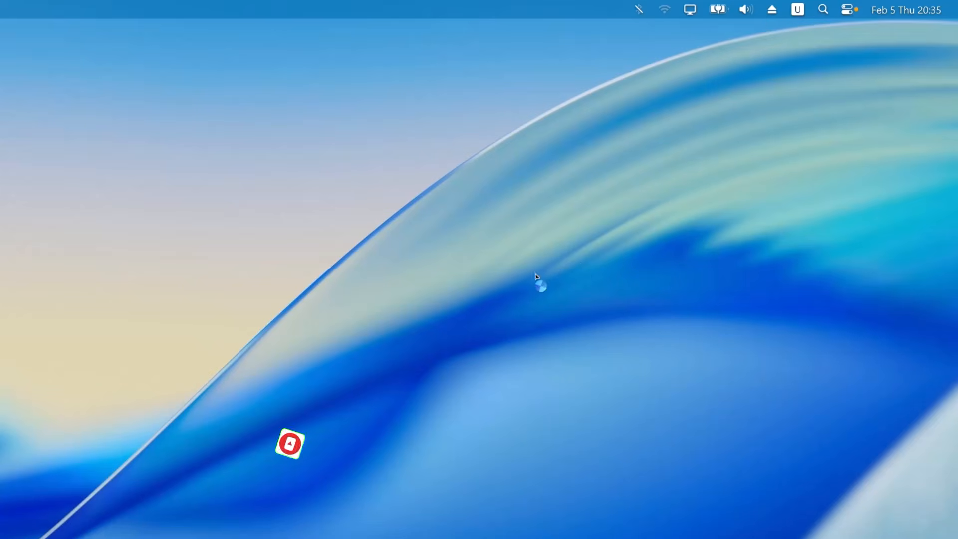
click(772, 9)
click(714, 18)
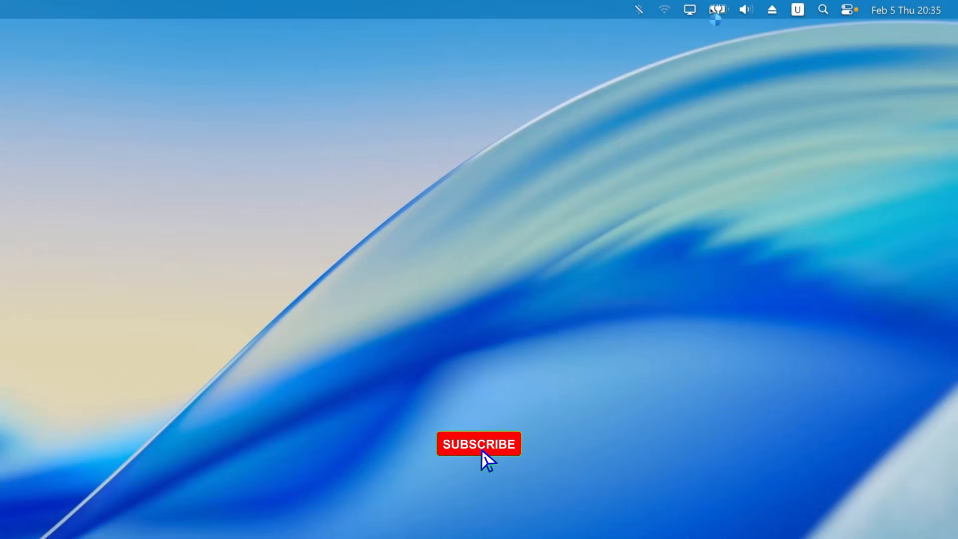
click(690, 10)
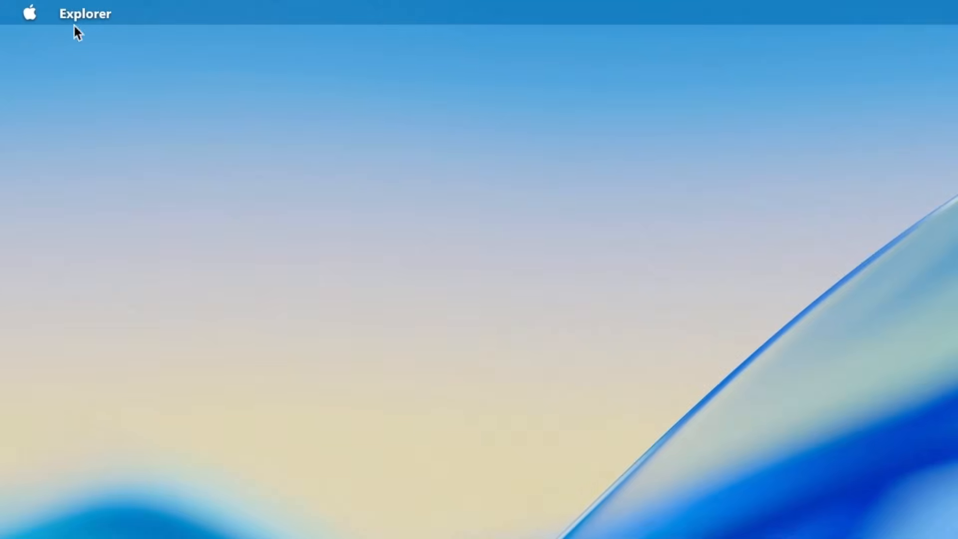
click(30, 14)
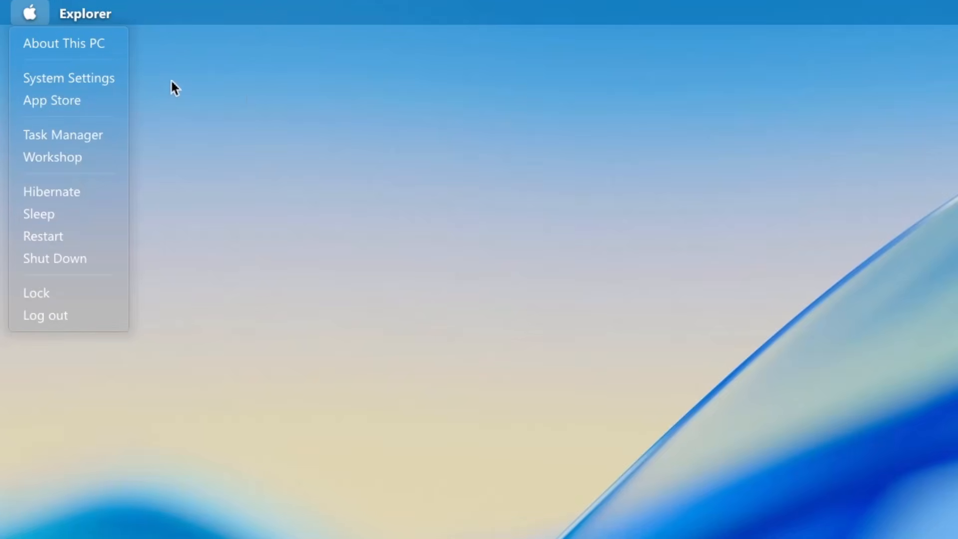
click(534, 195)
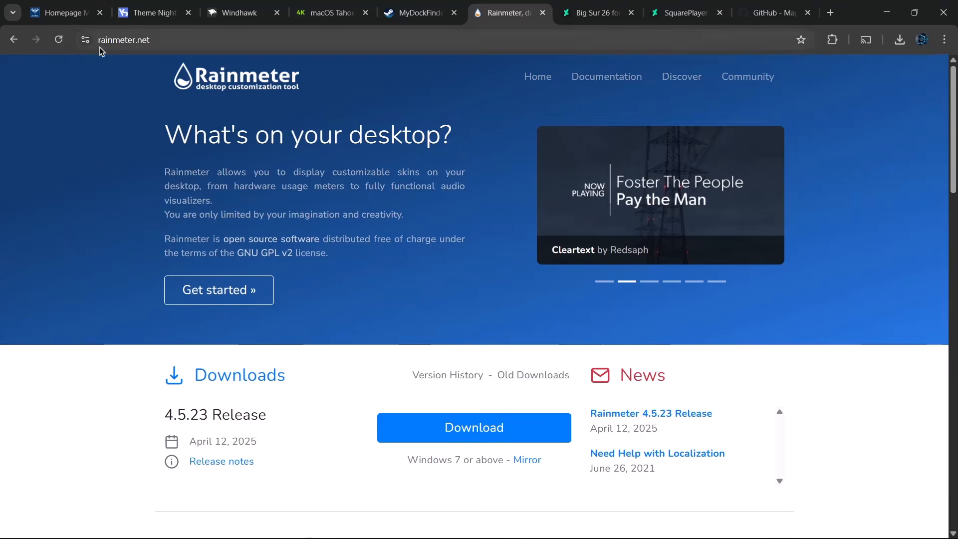
Download the Rainmeter 4.5.23 installer from rainmeter.net, launch it and minimize the browser
scroll(209, 104, down, 2)
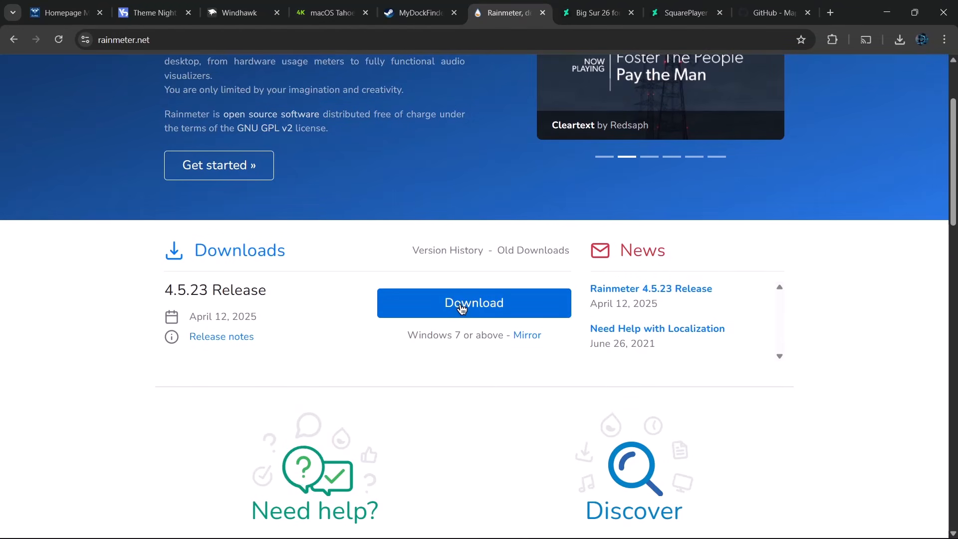
click(488, 305)
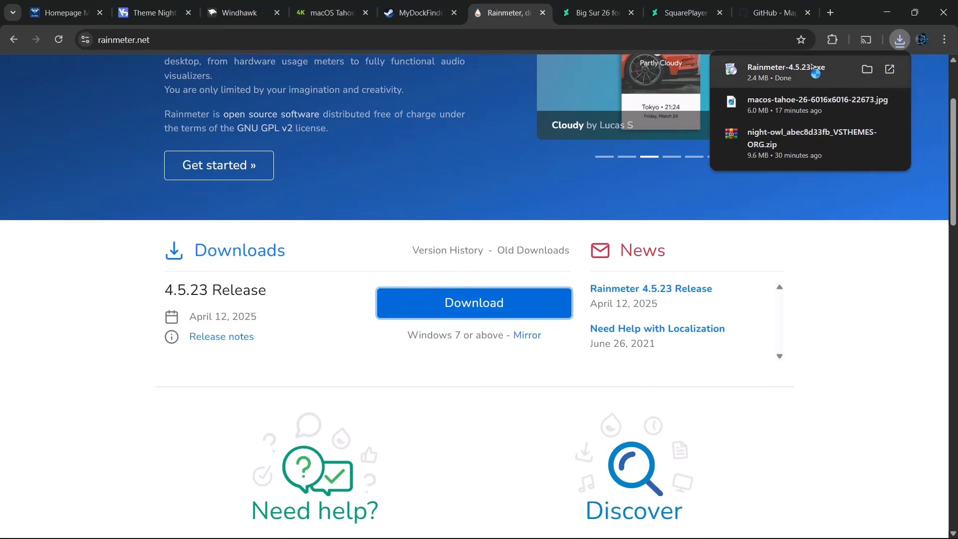
click(815, 72)
click(892, 18)
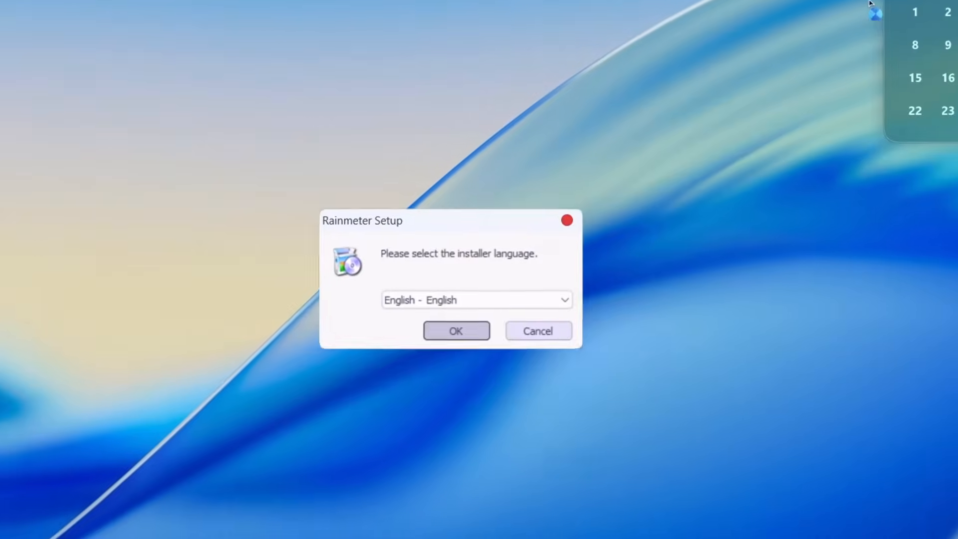
Install Rainmeter in English with the standard installation and run it on finishing setup
click(474, 336)
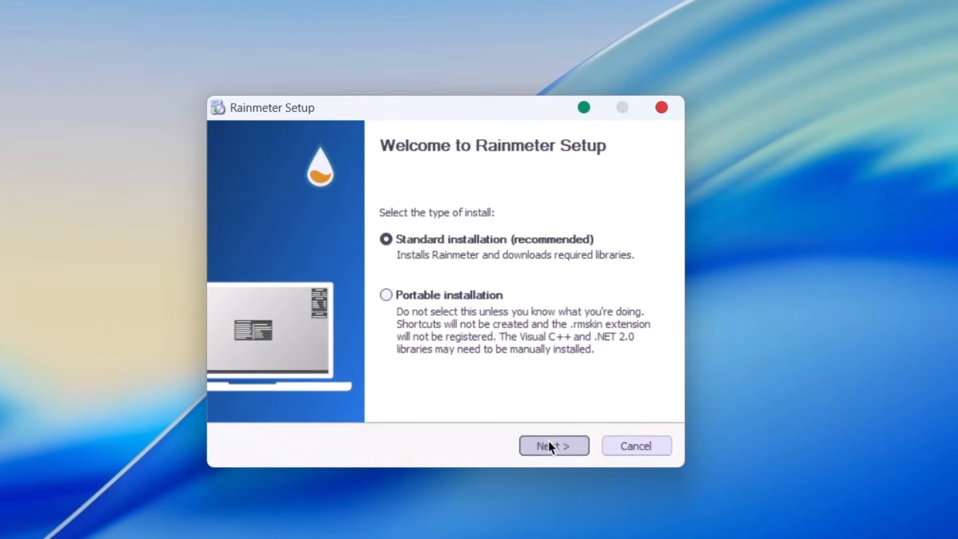
click(549, 442)
click(539, 446)
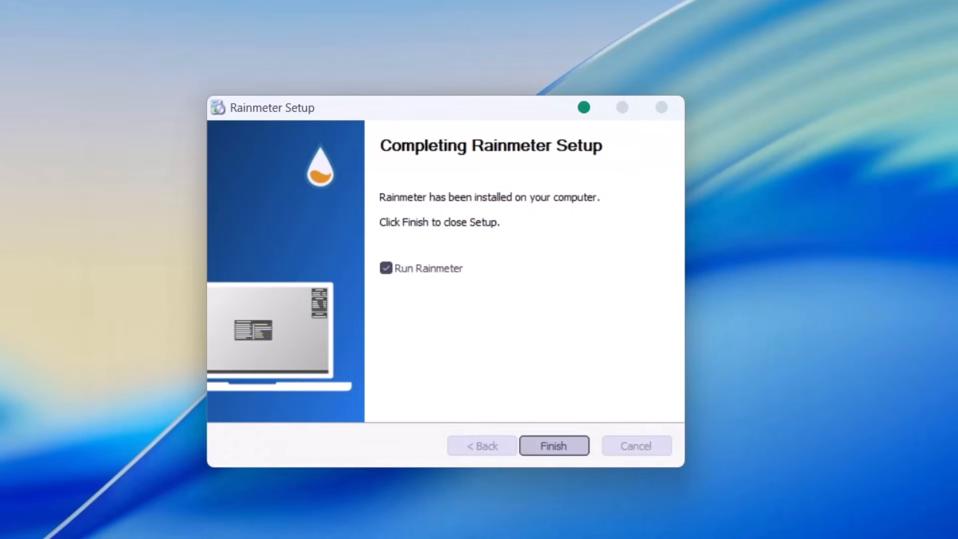
click(545, 447)
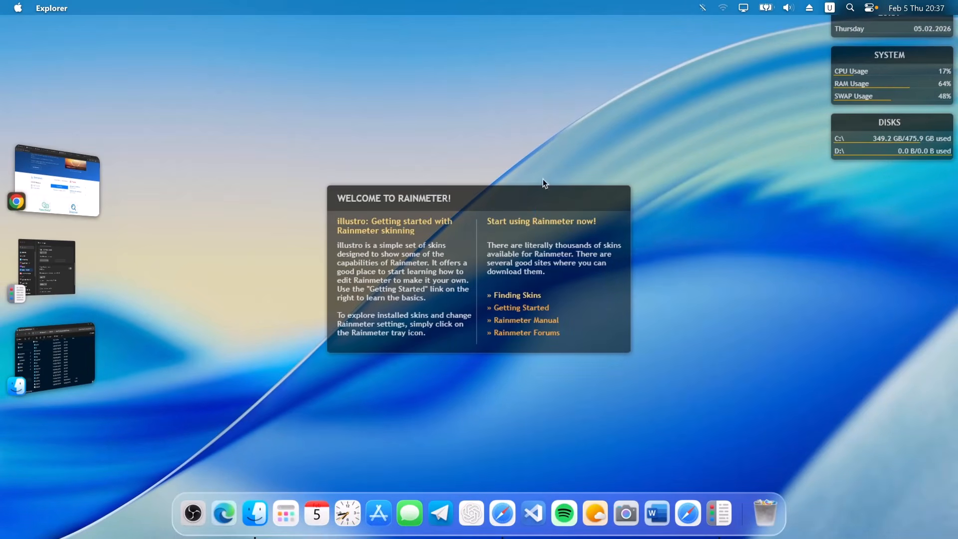
Unload Rainmeter's default illustro skins from the desktop: Welcome, Disks, System and the clock
right_click(558, 249)
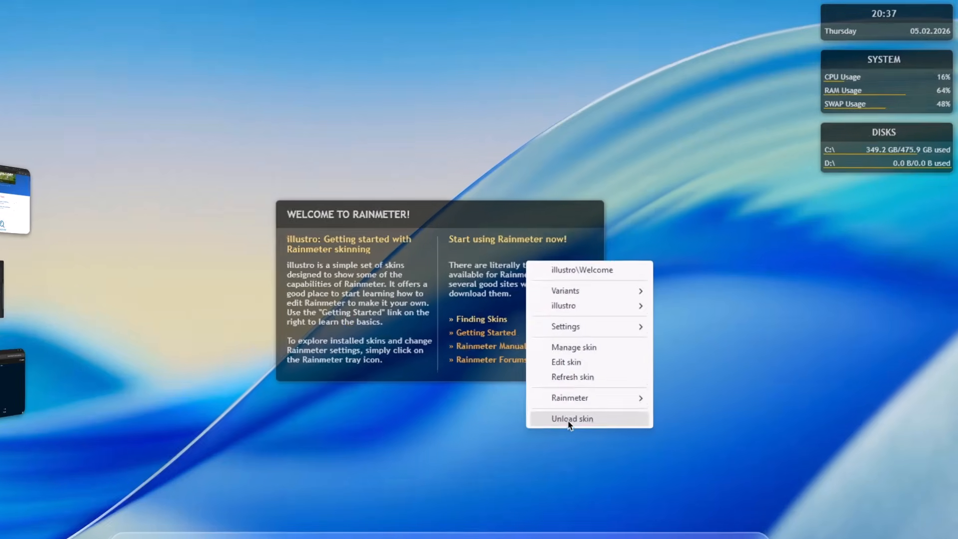
click(584, 389)
right_click(865, 214)
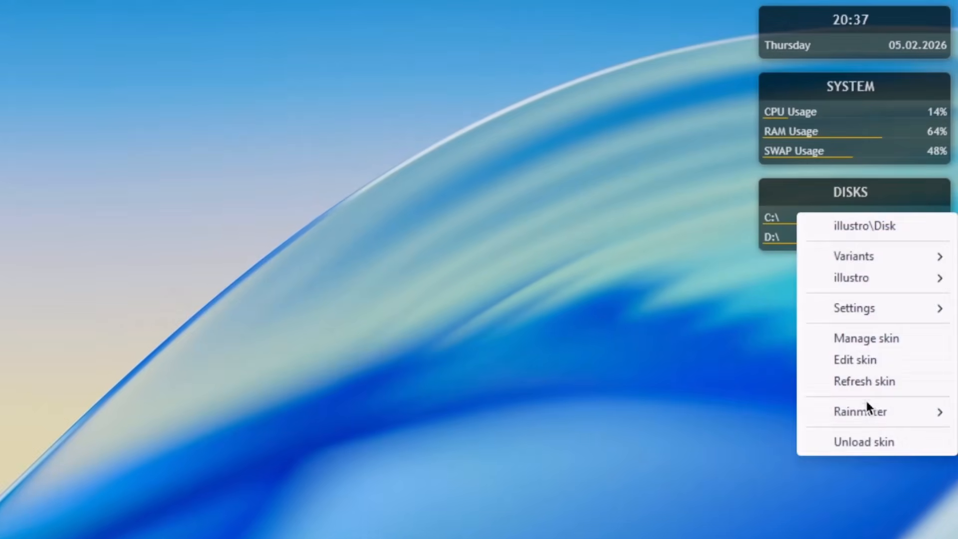
click(868, 425)
right_click(798, 107)
click(825, 334)
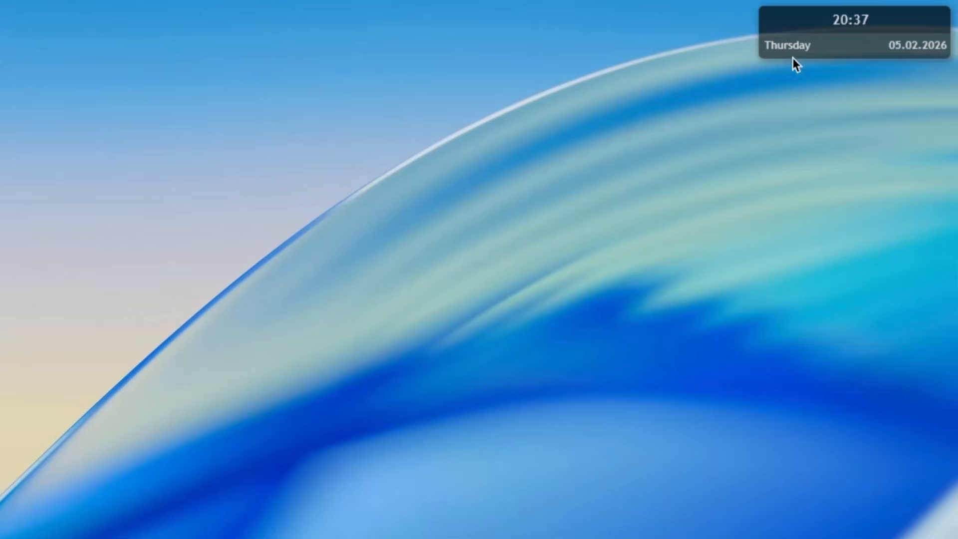
right_click(796, 44)
click(862, 270)
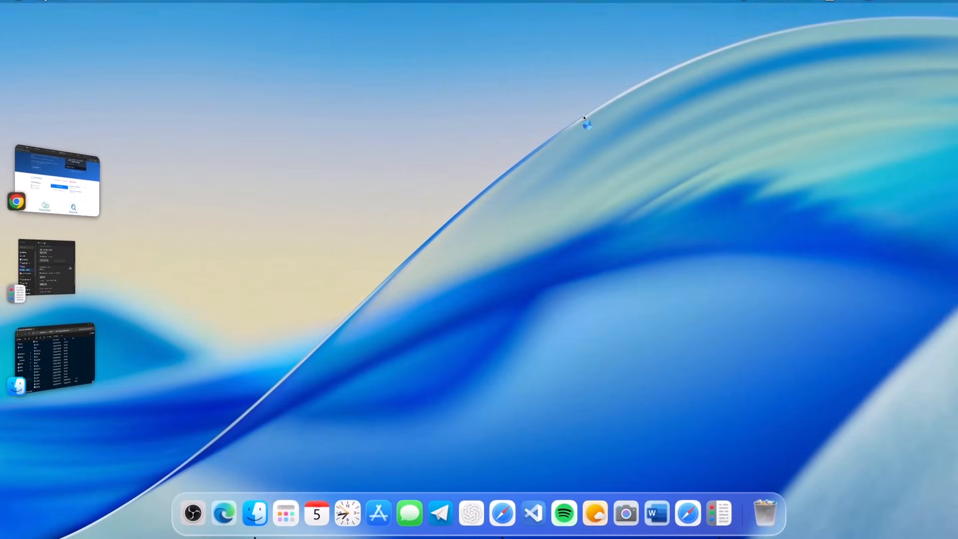
Return to the browser and download Big Sur 26 for Rainmeter and SquarePlayer 3.4 from DeviantArt
click(70, 192)
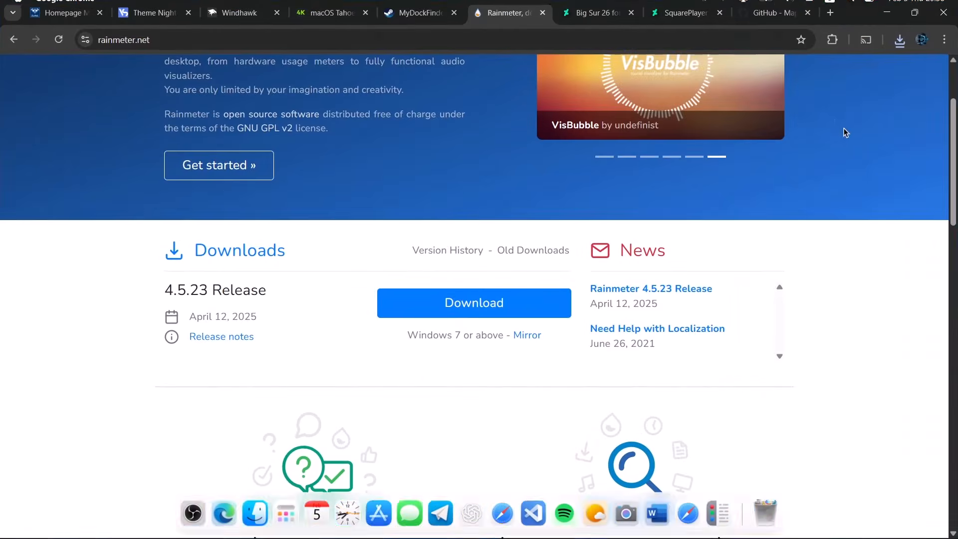
click(592, 14)
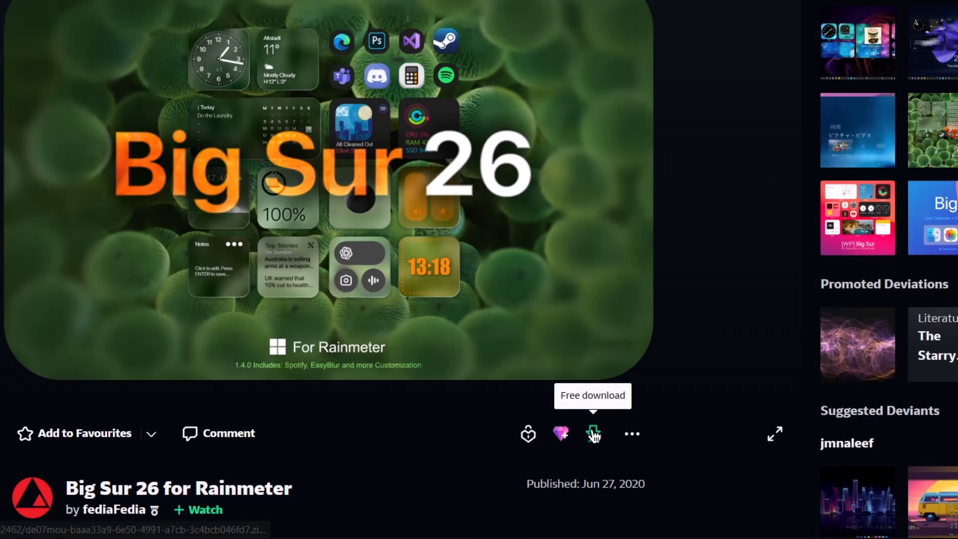
click(594, 434)
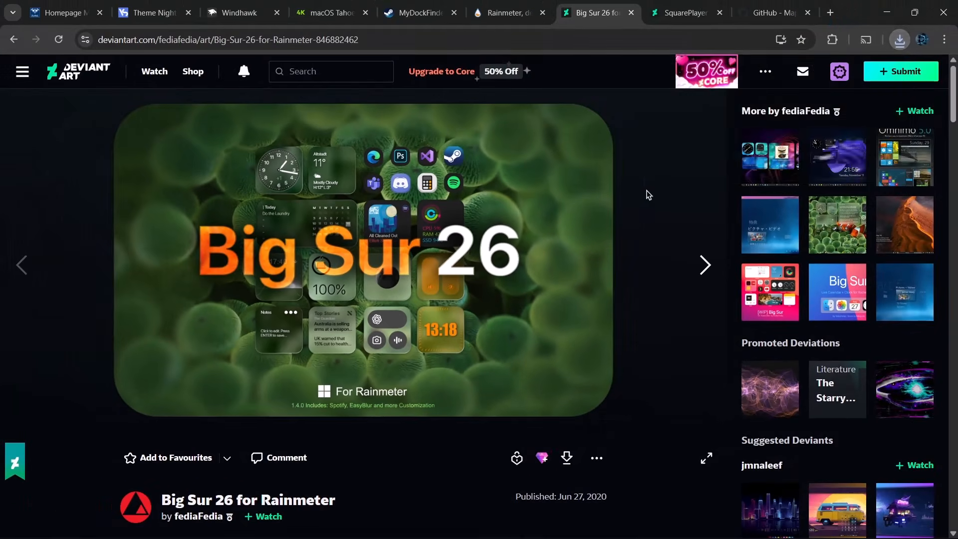
key(ctrl+Tab)
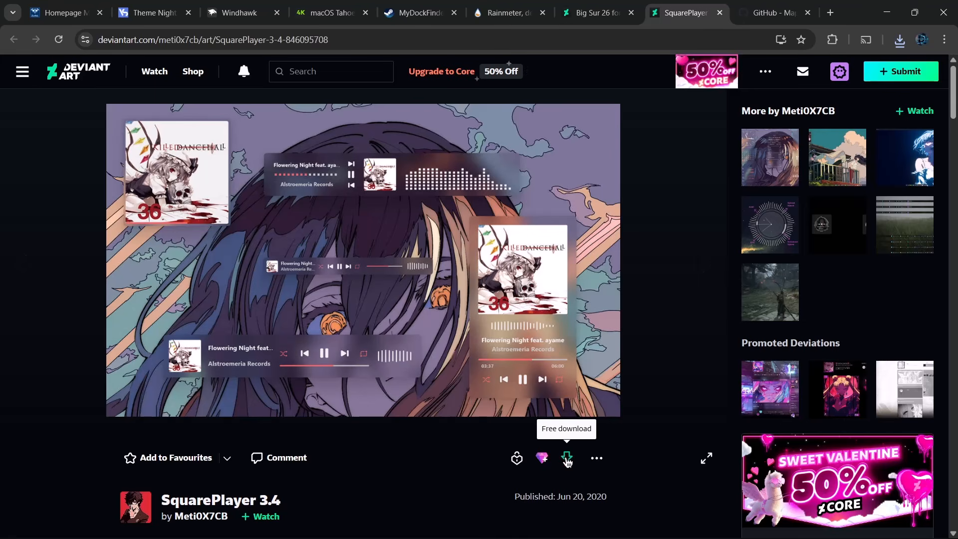
click(566, 458)
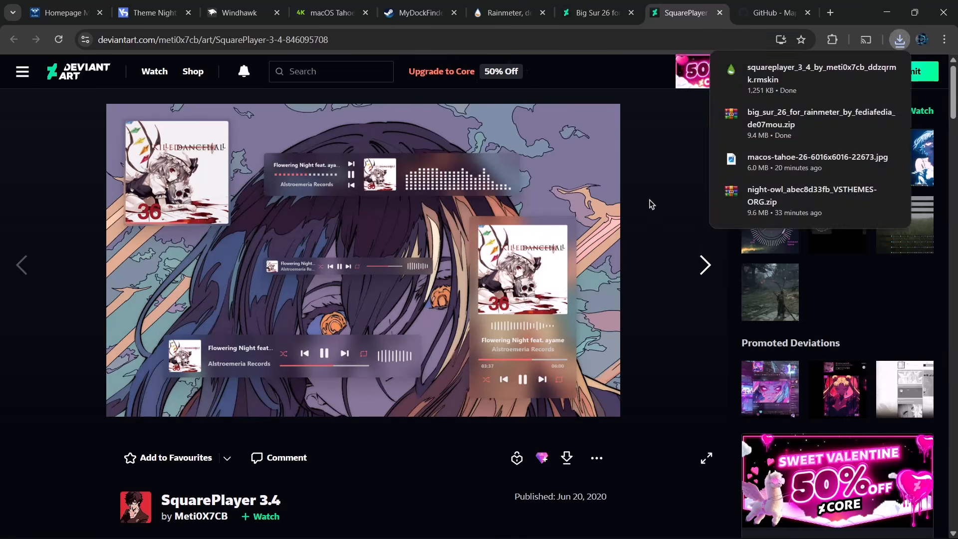
Switch to the Downloads folder in File Explorer and extract the Big Sur 26 ZIP archive there
click(886, 12)
click(258, 510)
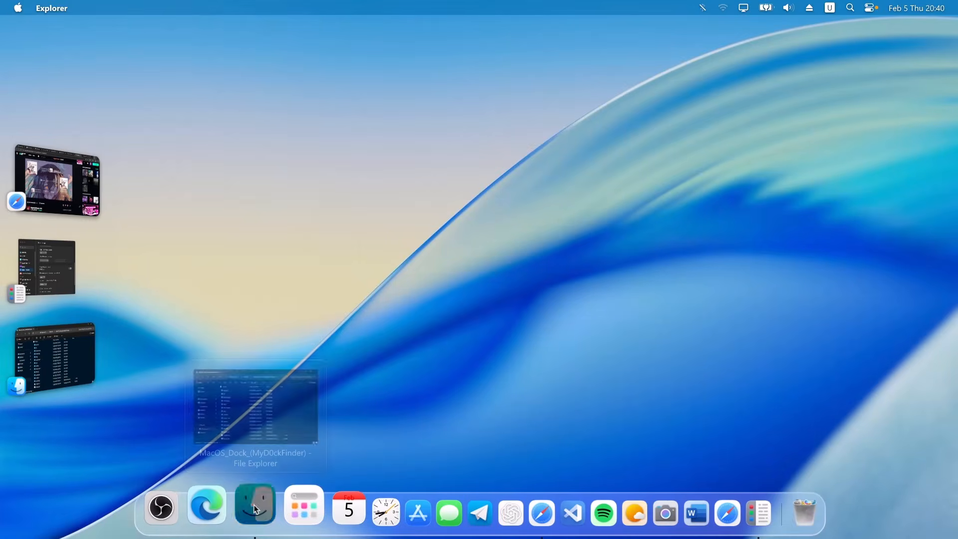
click(209, 211)
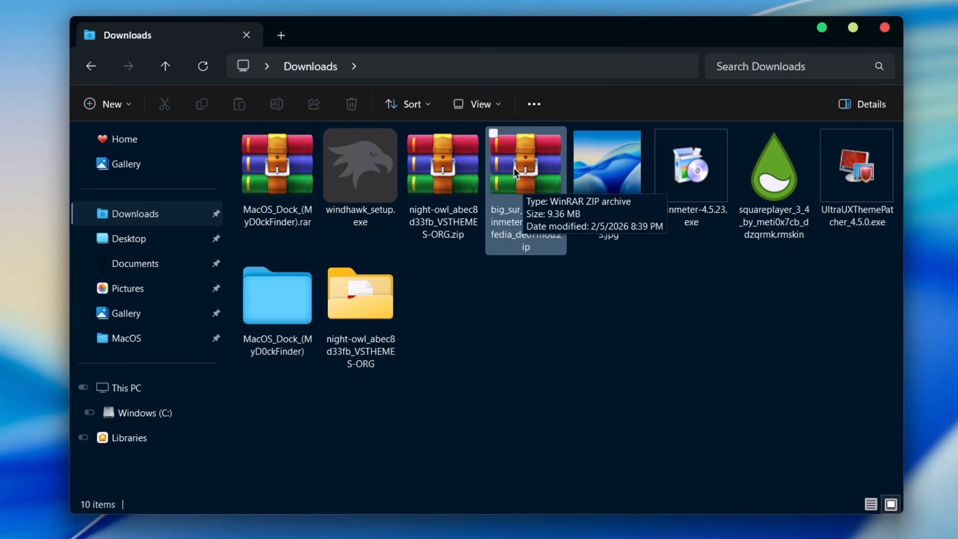
click(507, 170)
right_click(507, 171)
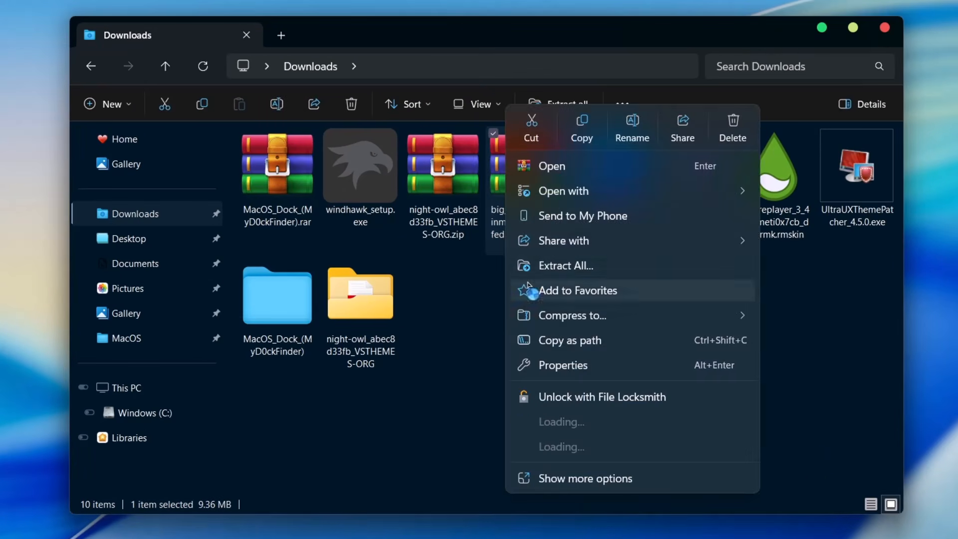
click(558, 270)
click(570, 458)
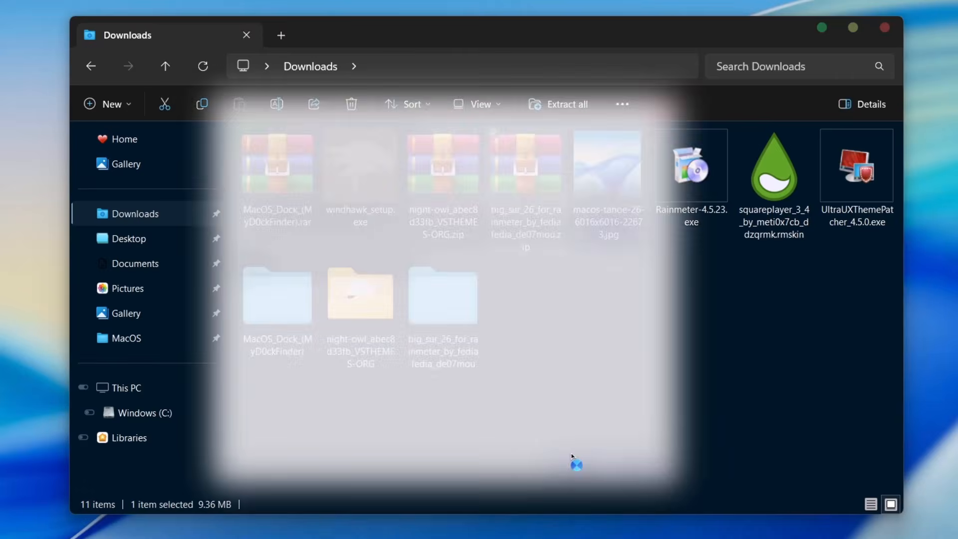
Install the Big Sur 26 skin, apply its theme with the layout without a sidebar, and pick the Glass style
double_click(334, 236)
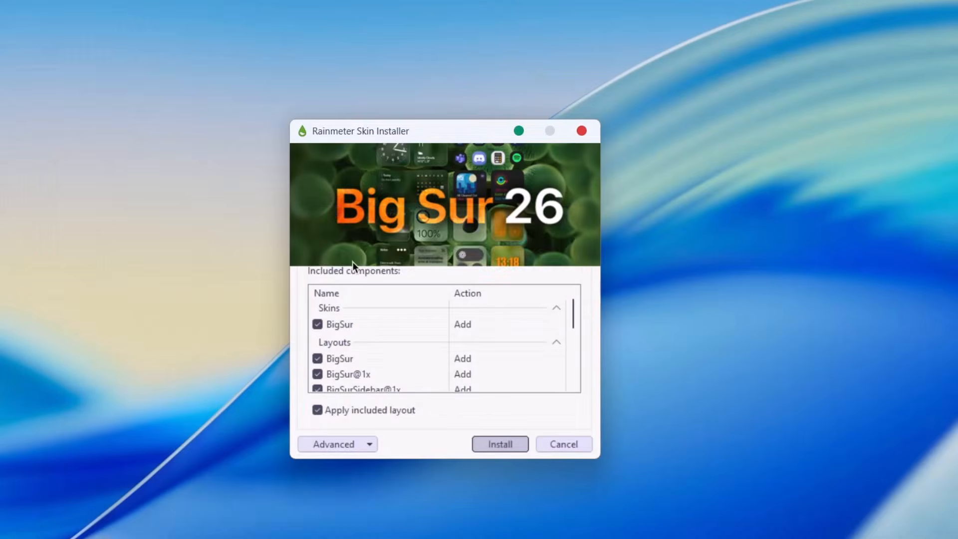
click(499, 444)
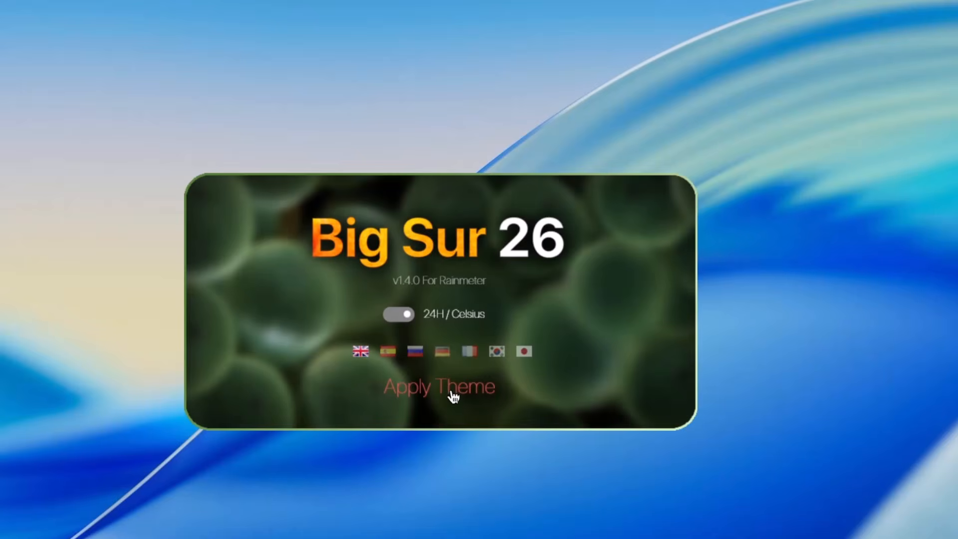
click(453, 388)
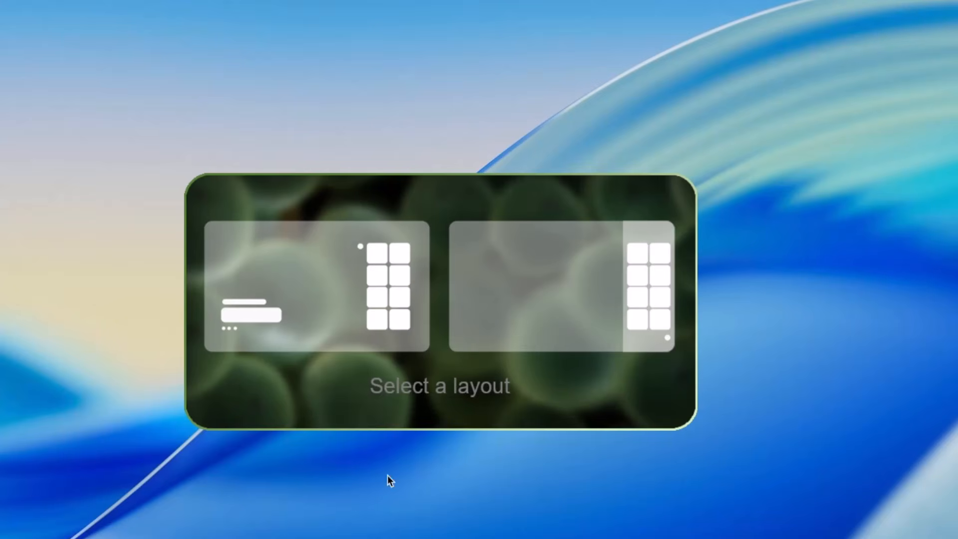
click(295, 268)
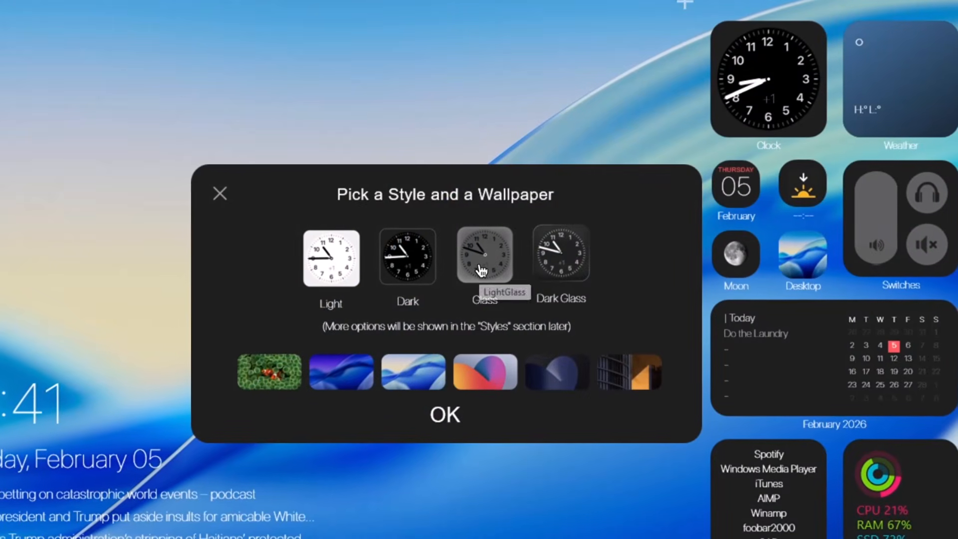
click(482, 270)
click(456, 417)
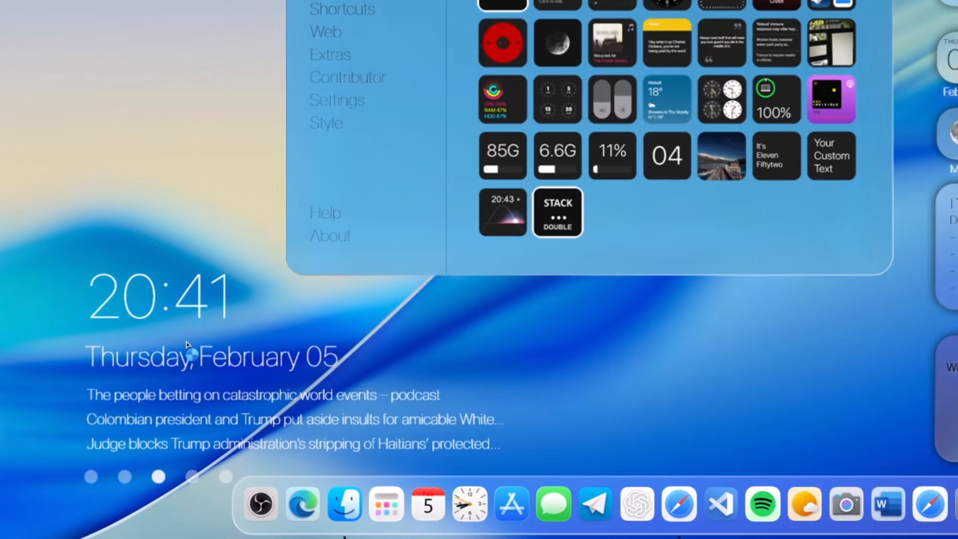
Close the large time, date and news headlines widget on the desktop
right_click(182, 327)
click(153, 356)
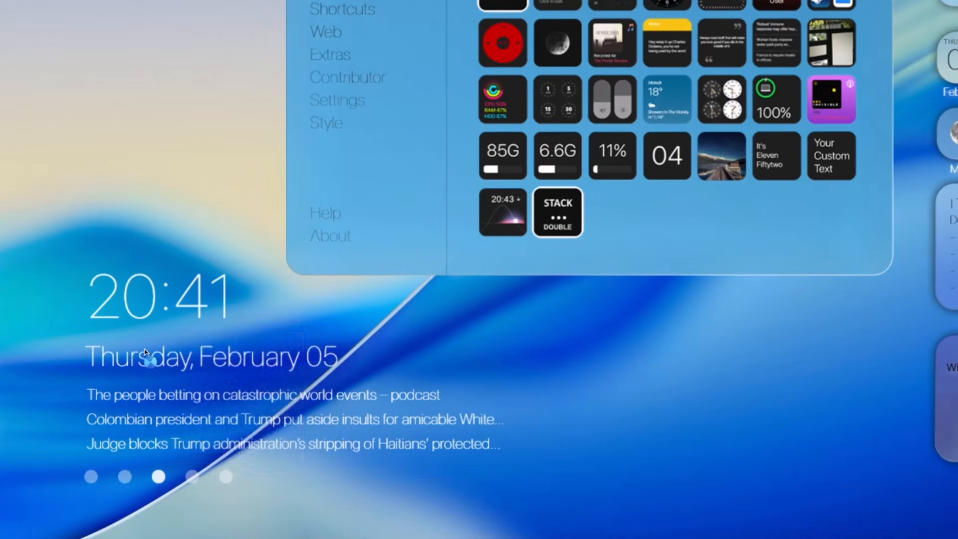
right_click(153, 335)
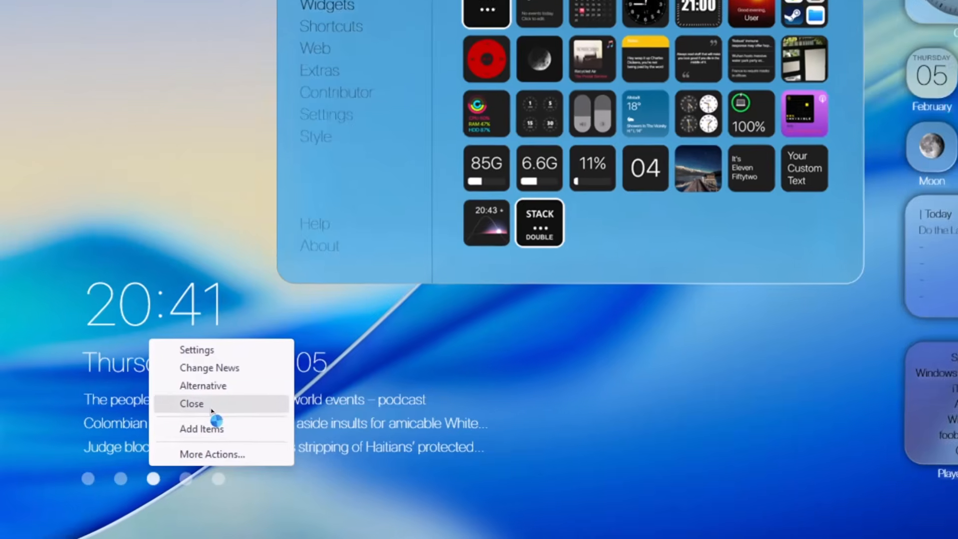
click(214, 402)
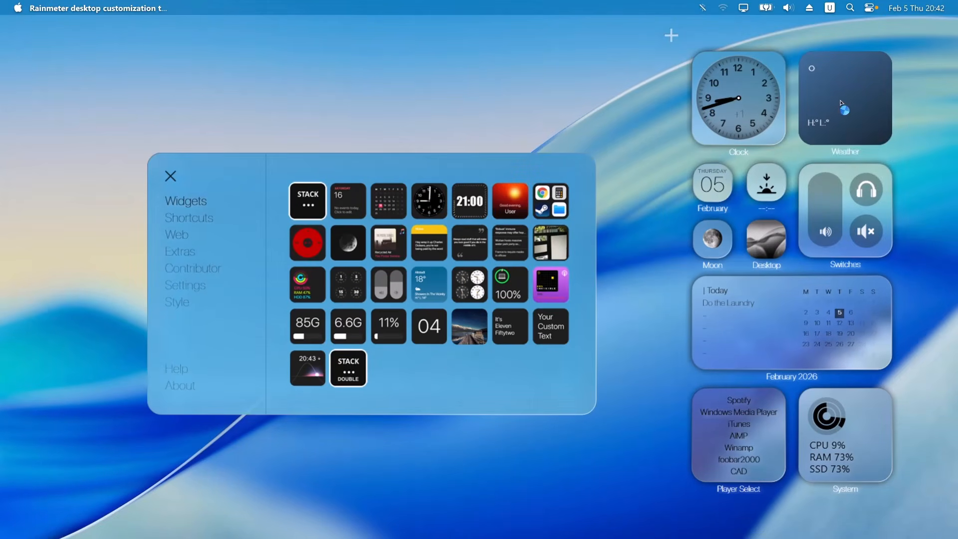
Close the Weather, analog Clock, sunset and Player Select widgets on the desktop
right_click(841, 103)
click(853, 139)
right_click(708, 114)
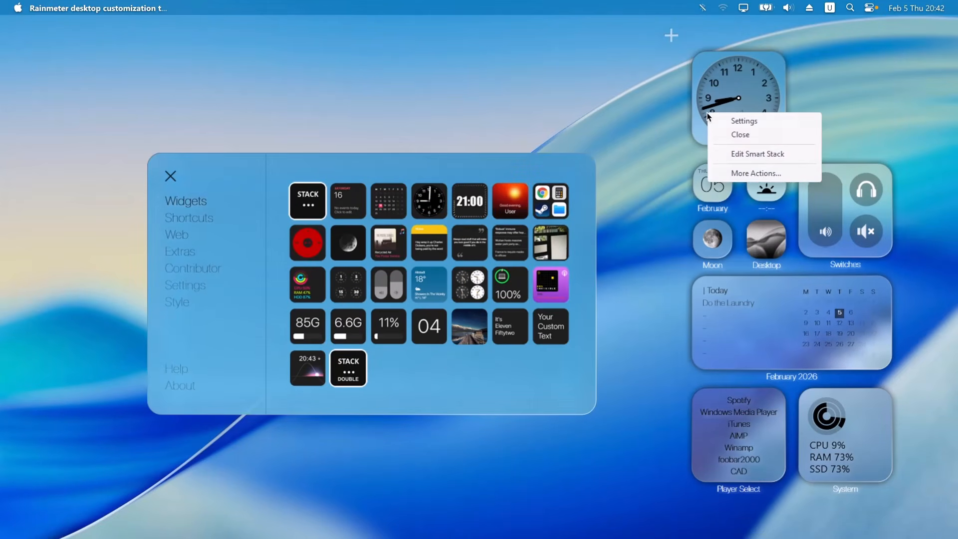
click(741, 136)
right_click(772, 184)
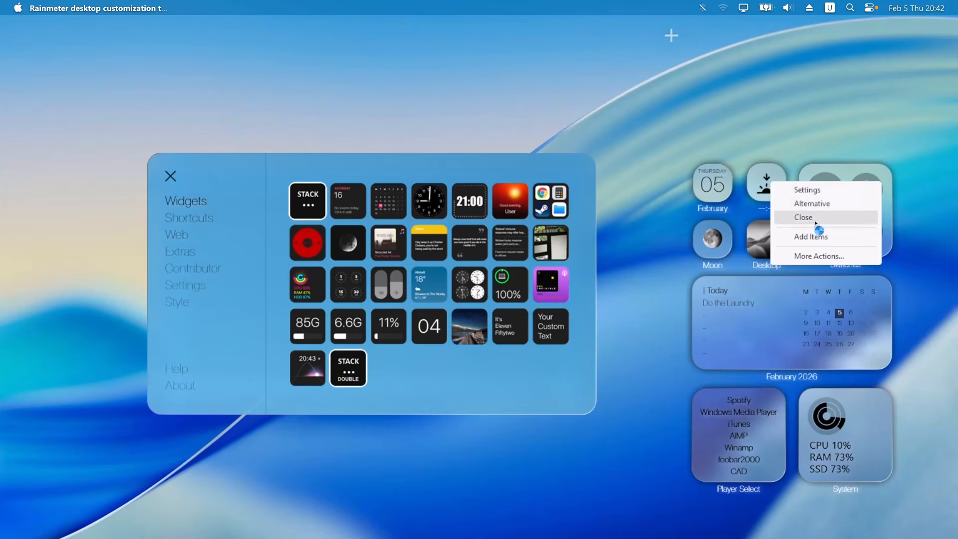
click(815, 220)
right_click(737, 429)
click(761, 464)
Close the small Moon, Desktop and February date widgets
right_click(720, 241)
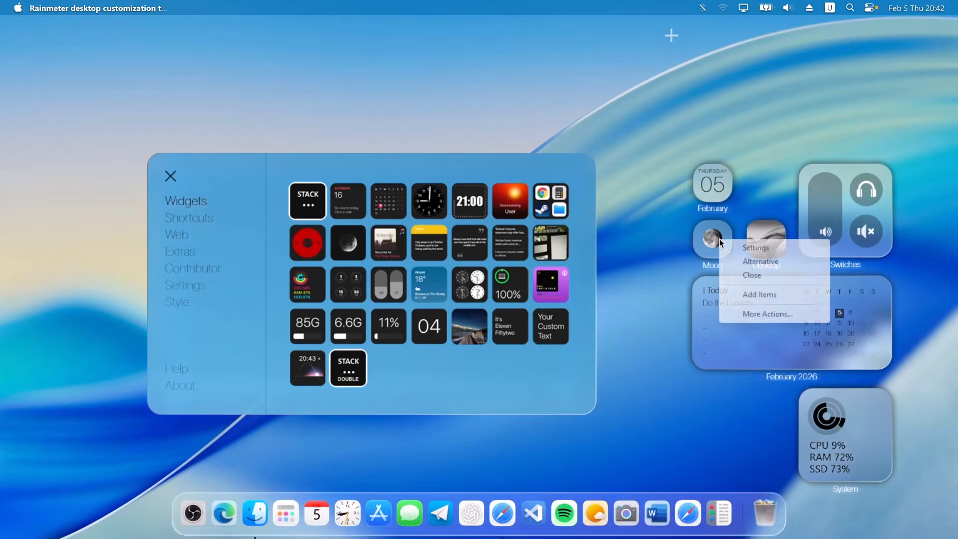
click(752, 275)
right_click(775, 247)
click(789, 281)
right_click(715, 192)
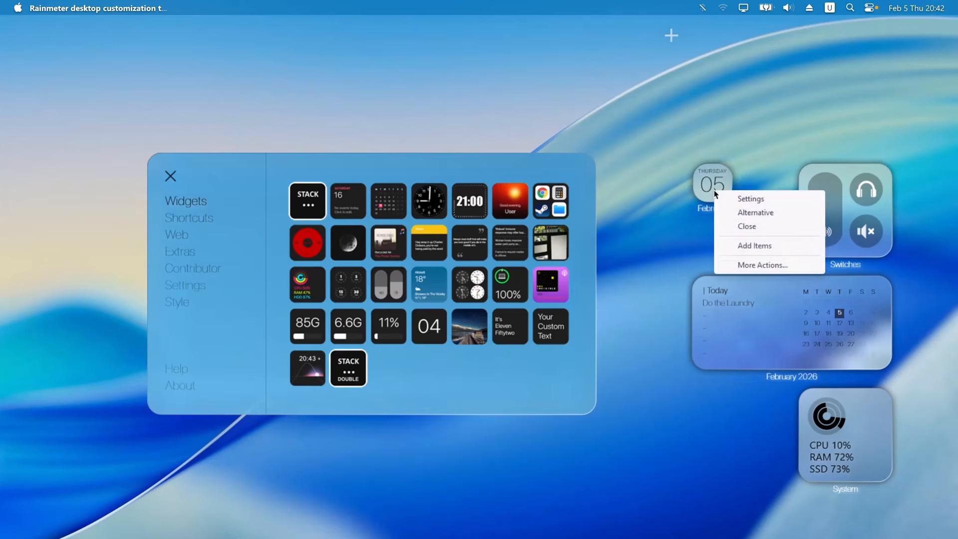
click(747, 226)
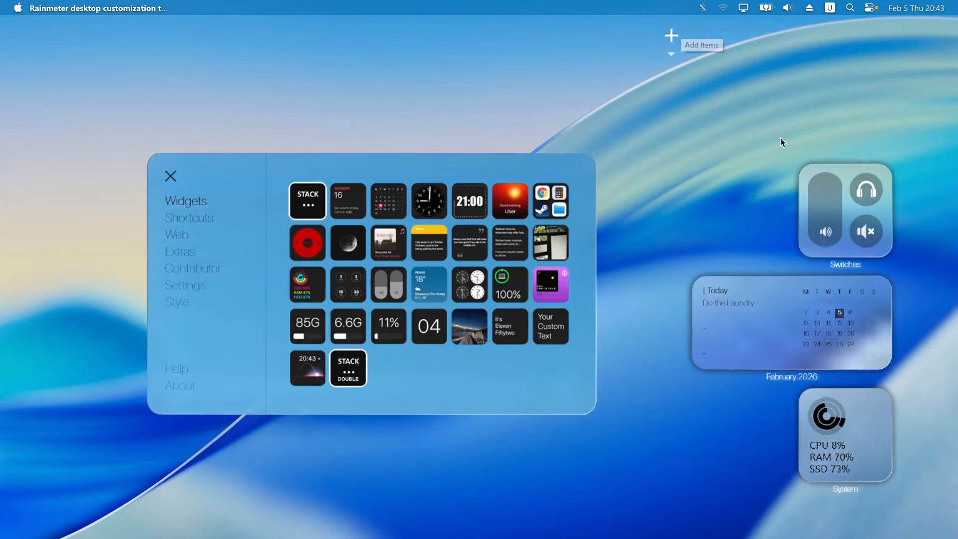
Hide the widget labels and apply the Glass style in the Big Sur style settings
click(169, 302)
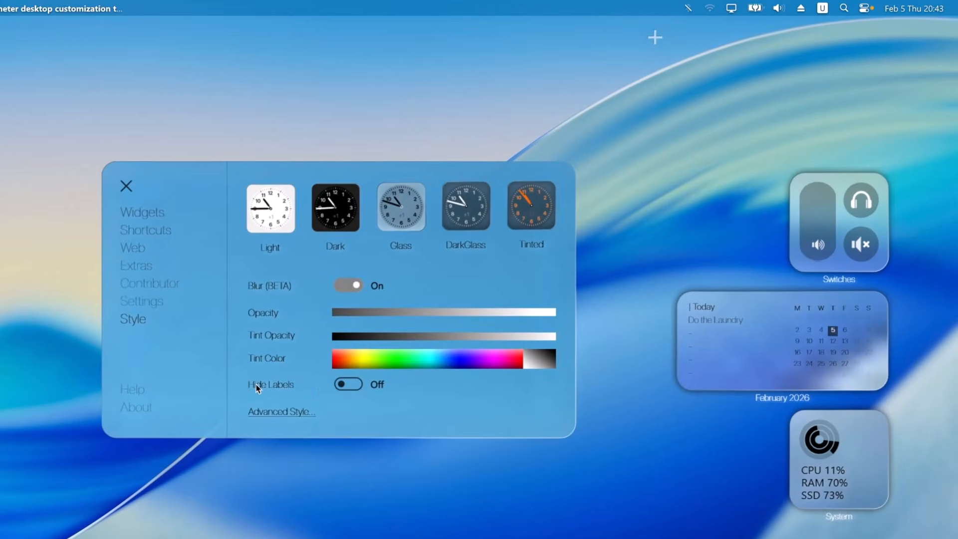
click(359, 388)
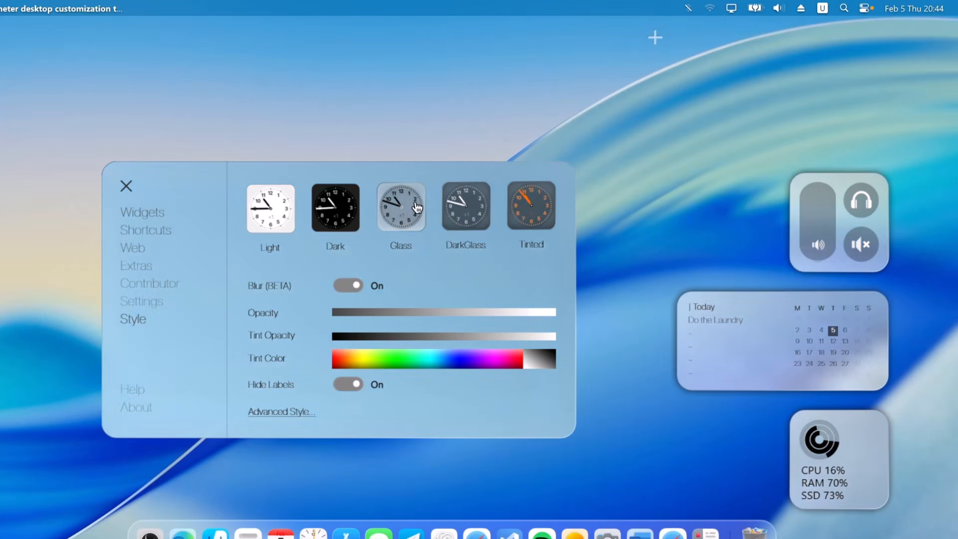
click(410, 209)
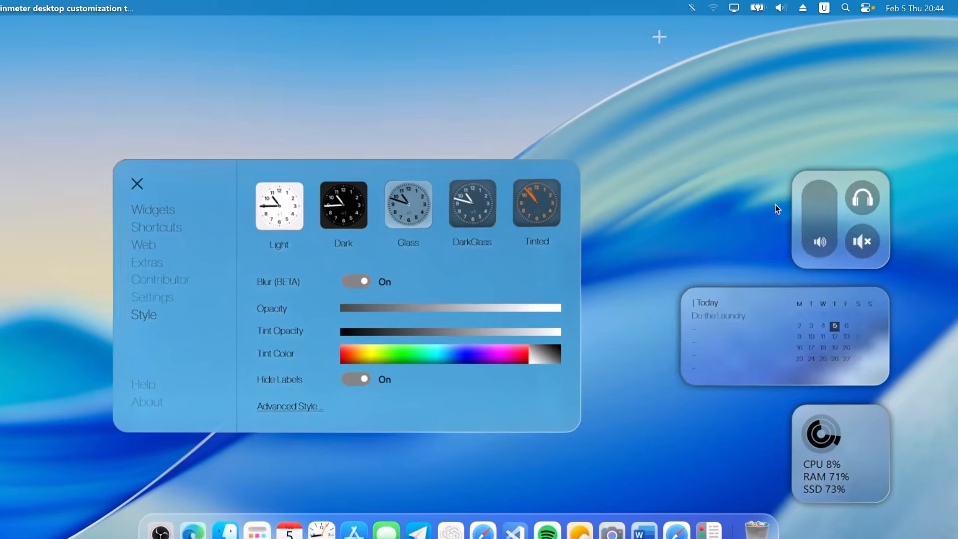
click(183, 286)
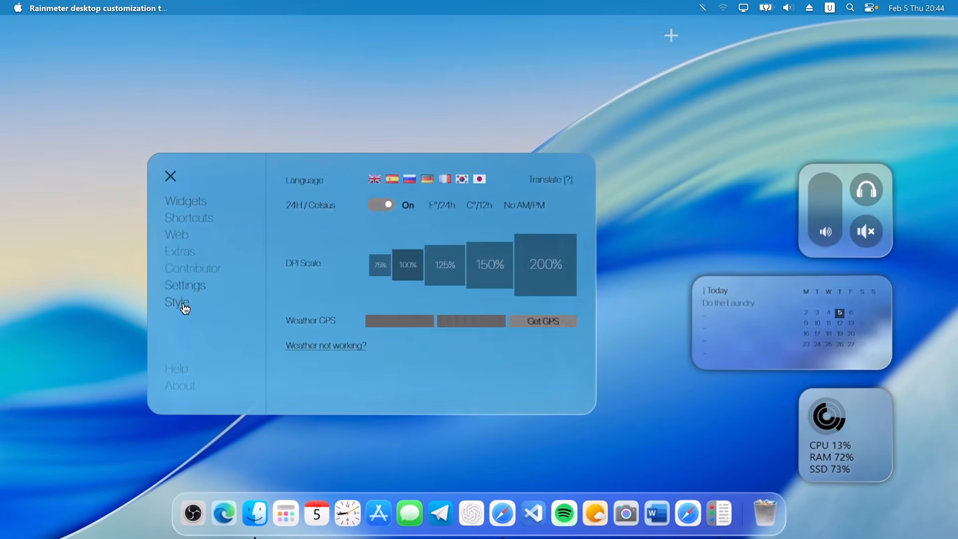
click(181, 302)
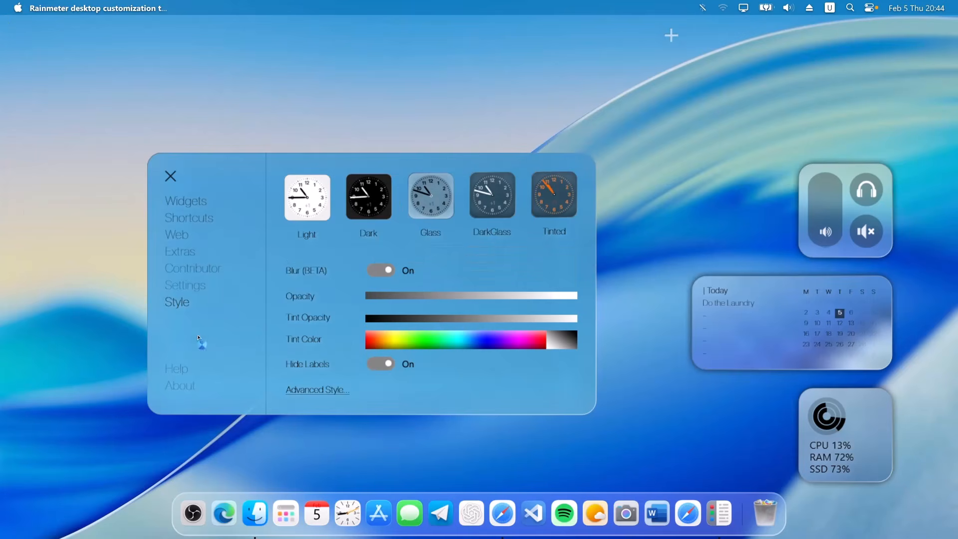
Add the digital clock widget and place the calendar and clock side by side at the desktop's left edge
click(199, 207)
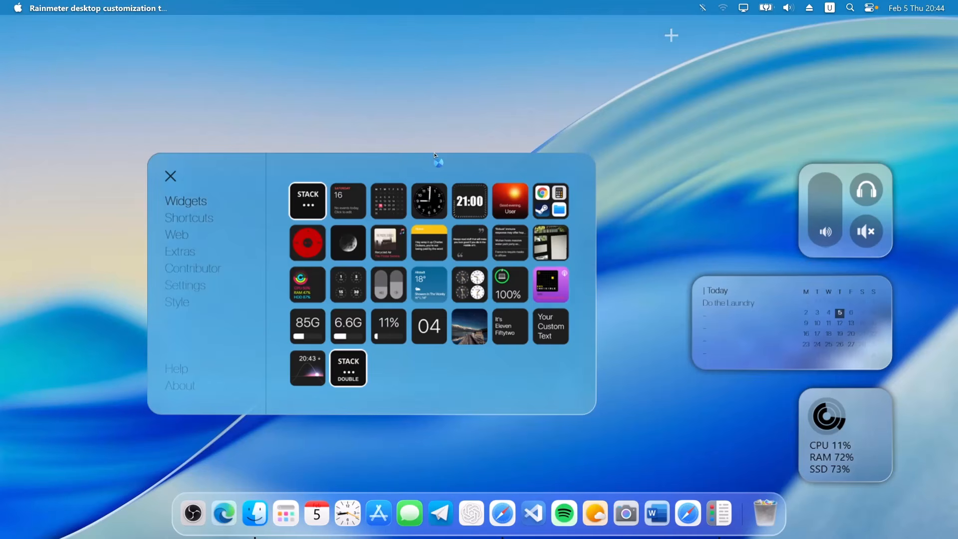
click(469, 202)
drag(67, 70, 252, 382)
drag(777, 327, 102, 377)
drag(233, 393, 268, 392)
drag(175, 375, 167, 359)
drag(302, 391, 262, 367)
drag(127, 361, 126, 369)
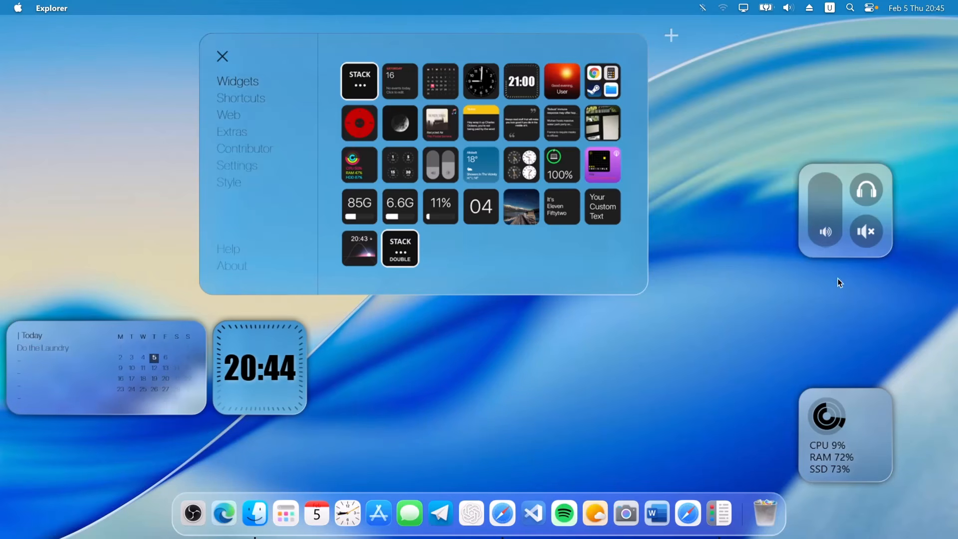
Switch the Switches widget to its alternative with volume and brightness sliders, and stack the System widget directly above it
right_click(842, 203)
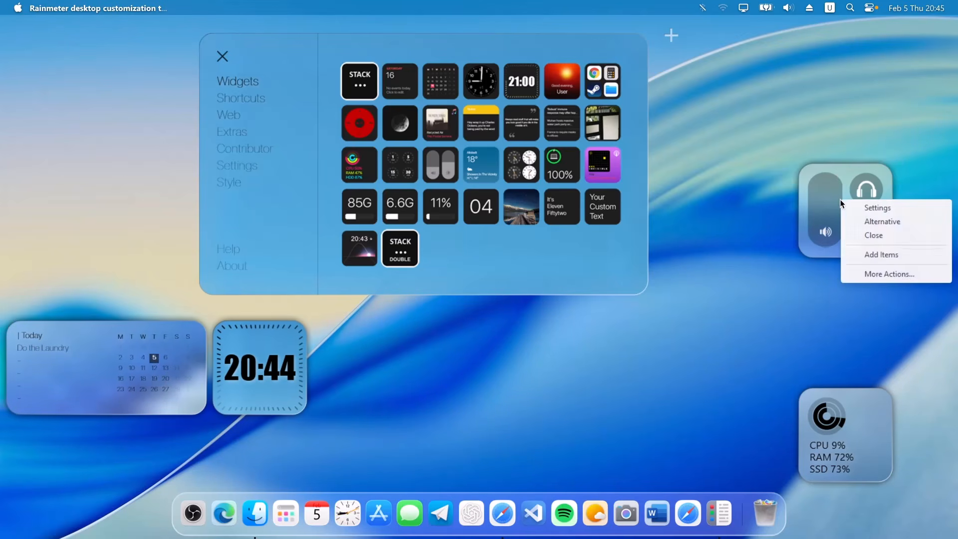
click(884, 222)
drag(853, 234, 779, 392)
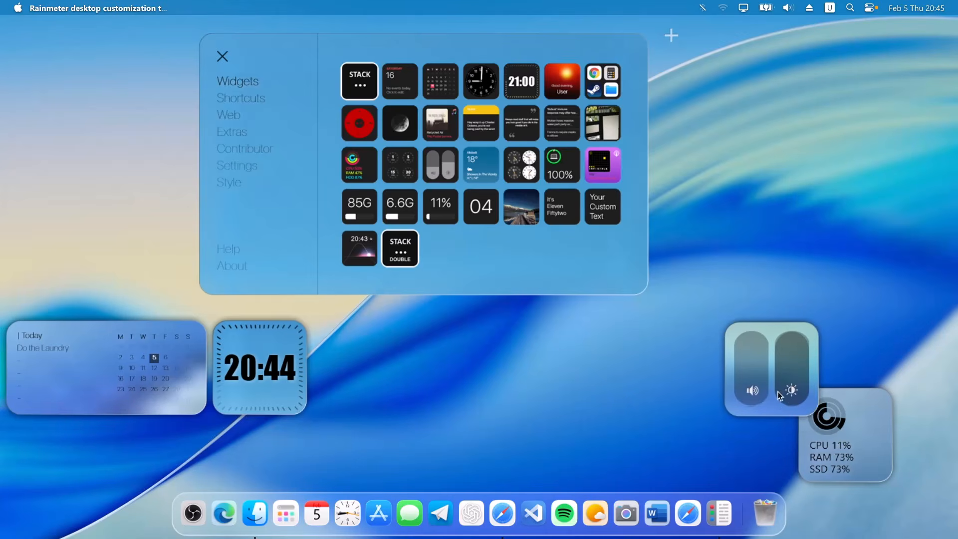
drag(853, 465, 743, 294)
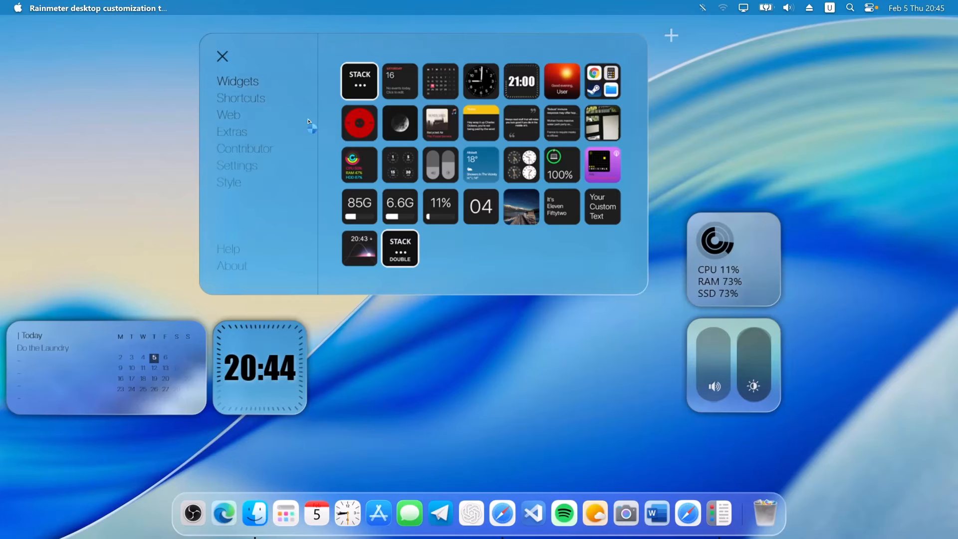
Try the 75% DPI scale on the widgets and return it to 100%
click(234, 167)
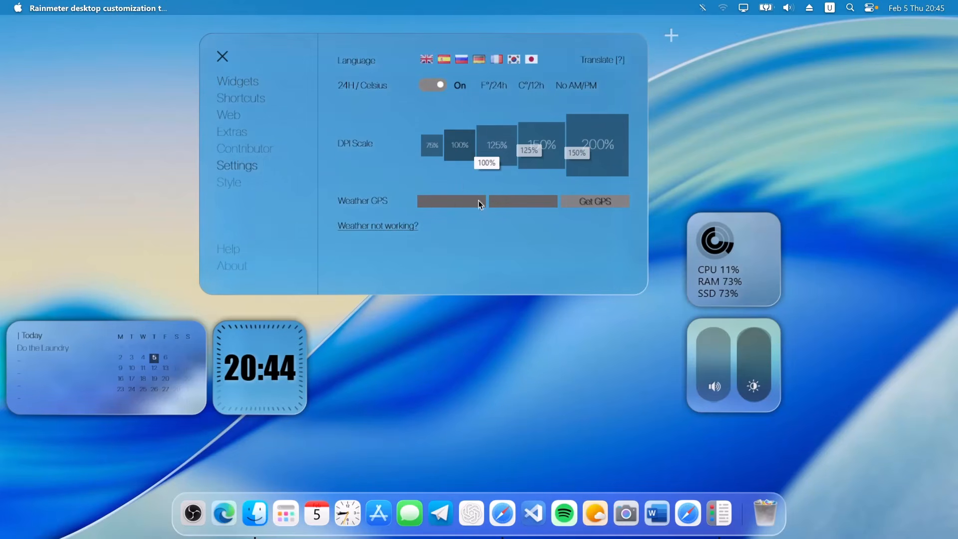
click(434, 149)
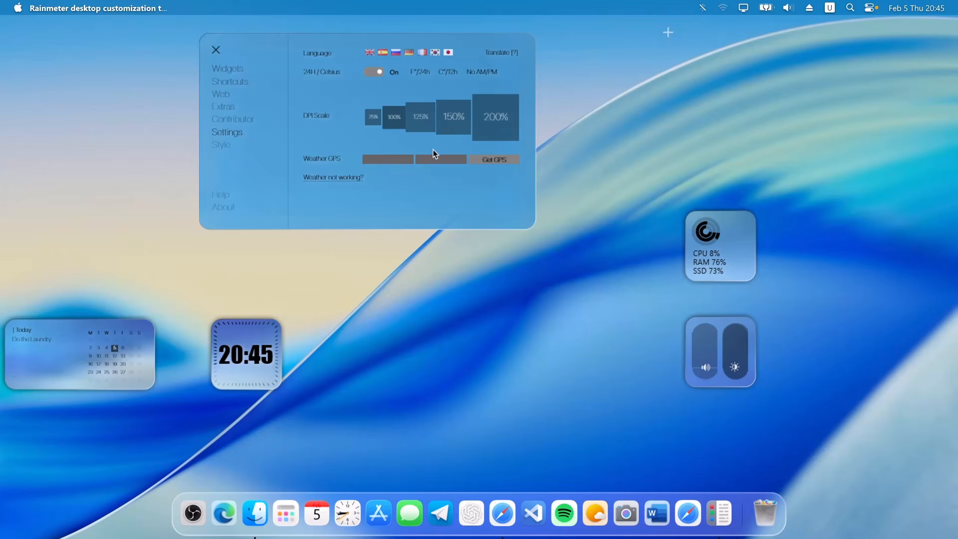
click(394, 119)
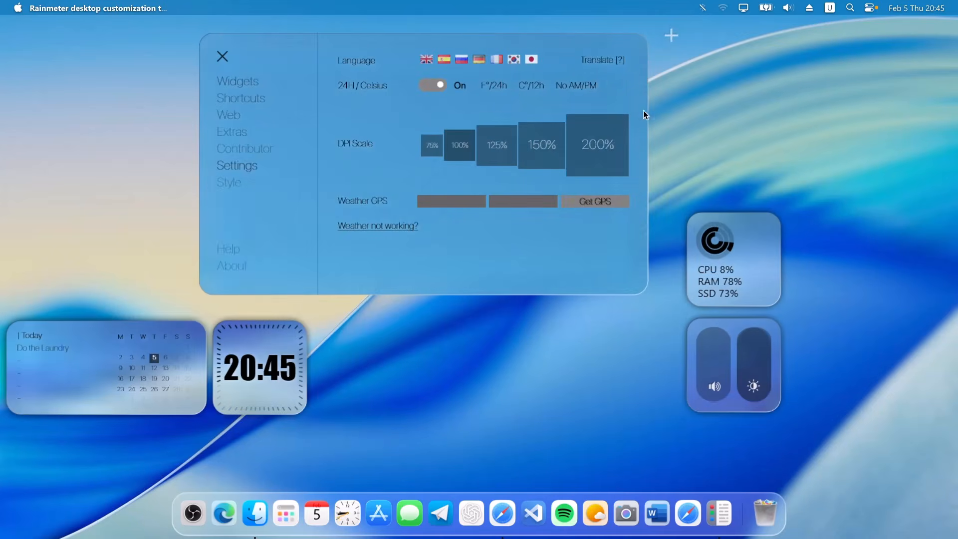
Add Spotify, Firefox, Notepad and ChatGPT shortcuts, arrange them in a column at the desktop's right edge and close the gallery
click(252, 102)
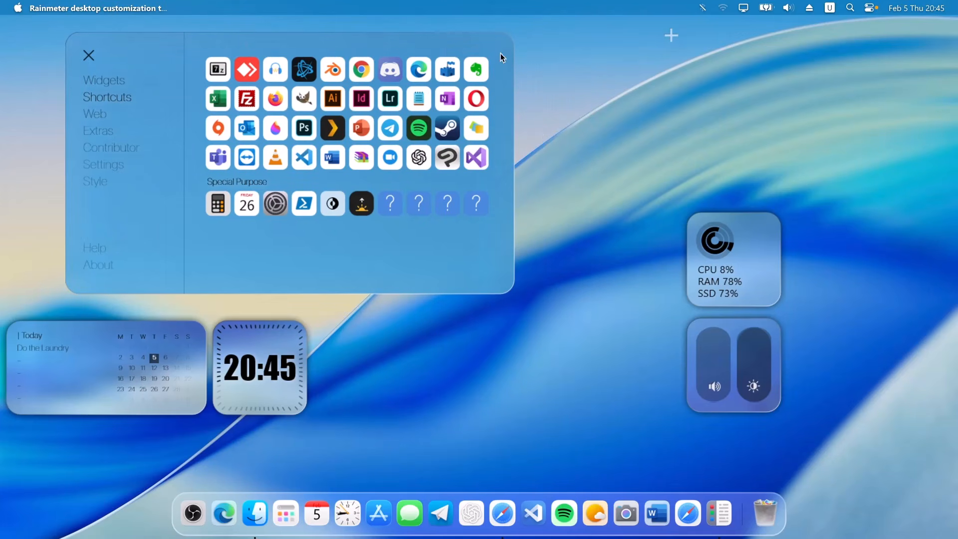
click(420, 129)
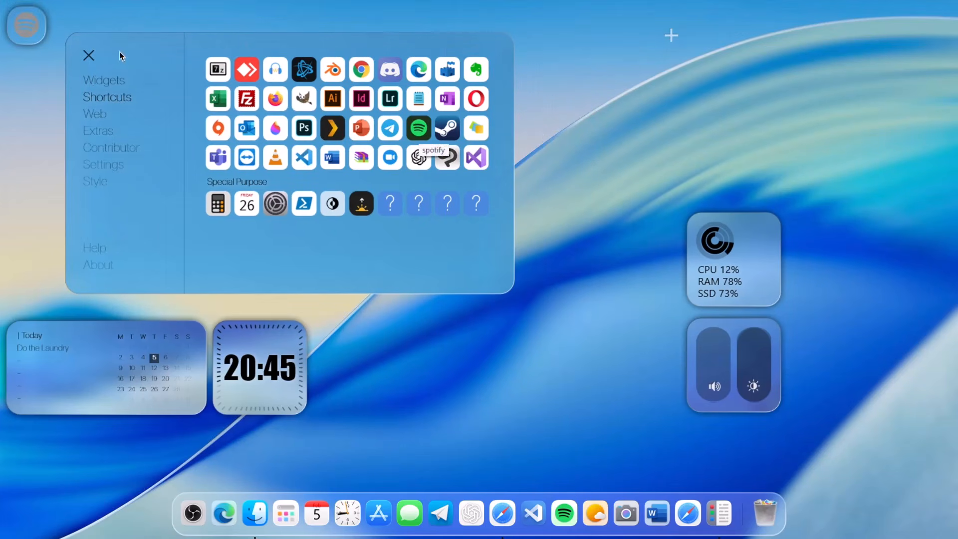
click(419, 100)
click(418, 158)
drag(31, 30, 936, 230)
drag(23, 39, 933, 327)
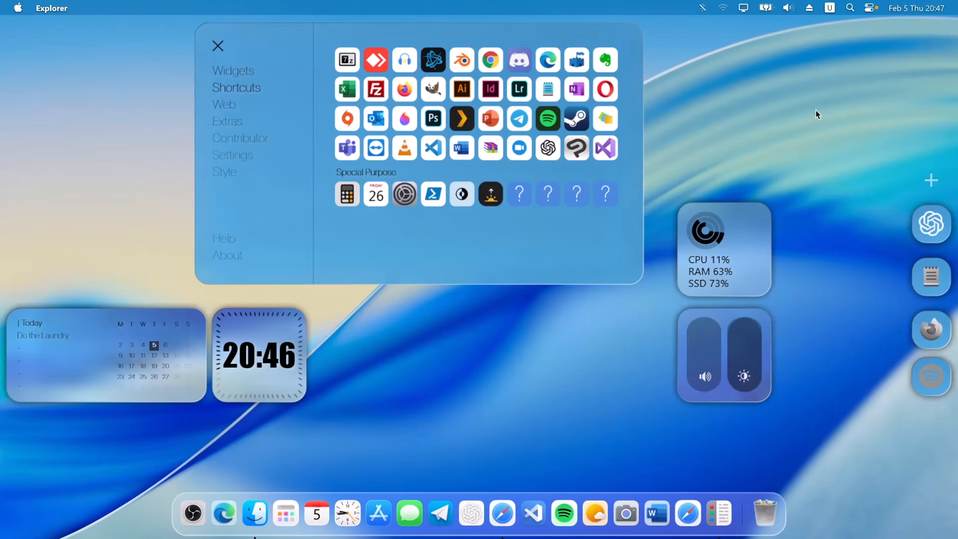
click(217, 46)
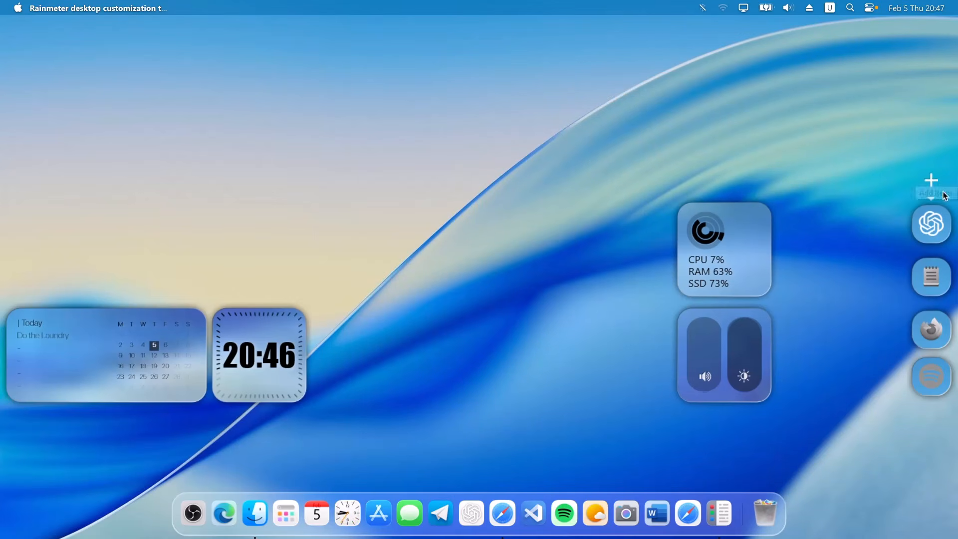
Reopen the gallery for adding items and close it again
click(931, 183)
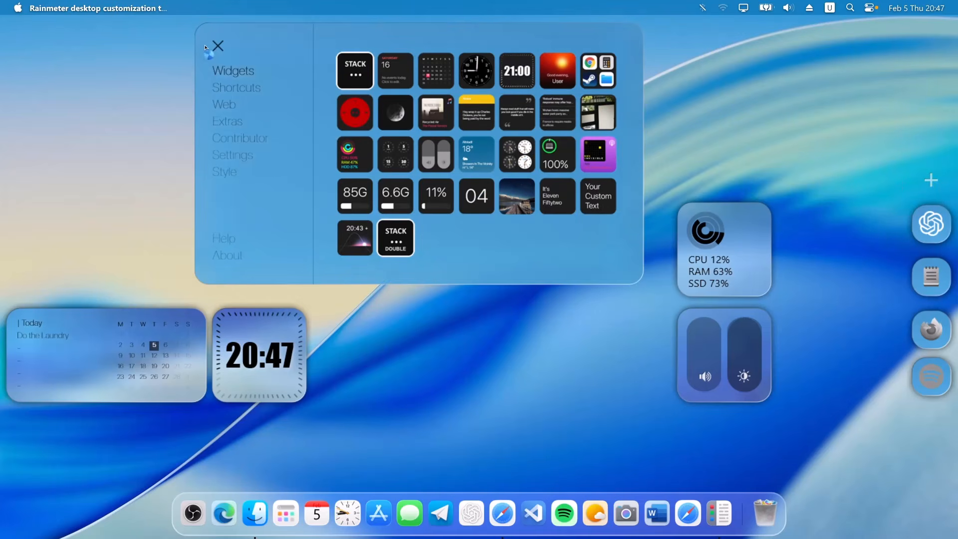
click(217, 46)
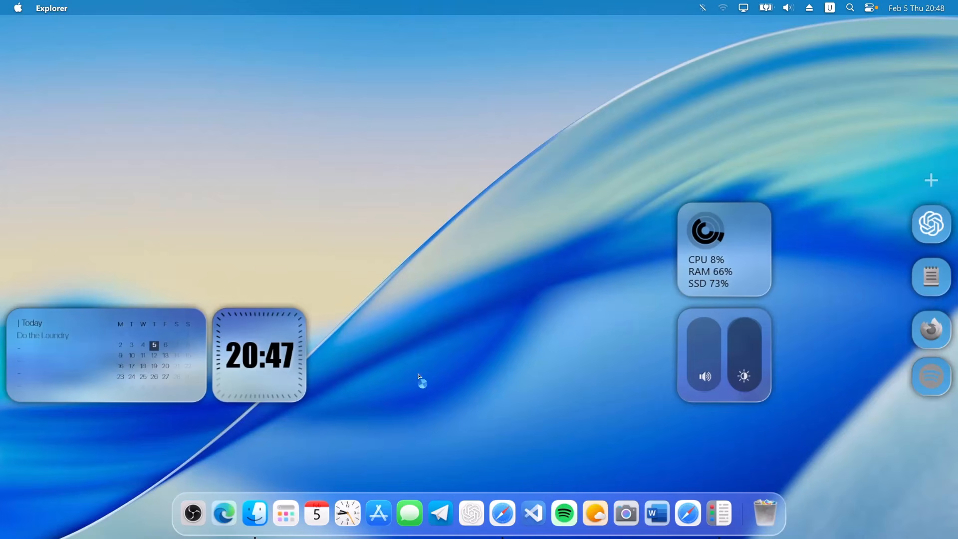
Install the SquarePlayer 3.4 Rainmeter skin from the Downloads folder
click(259, 510)
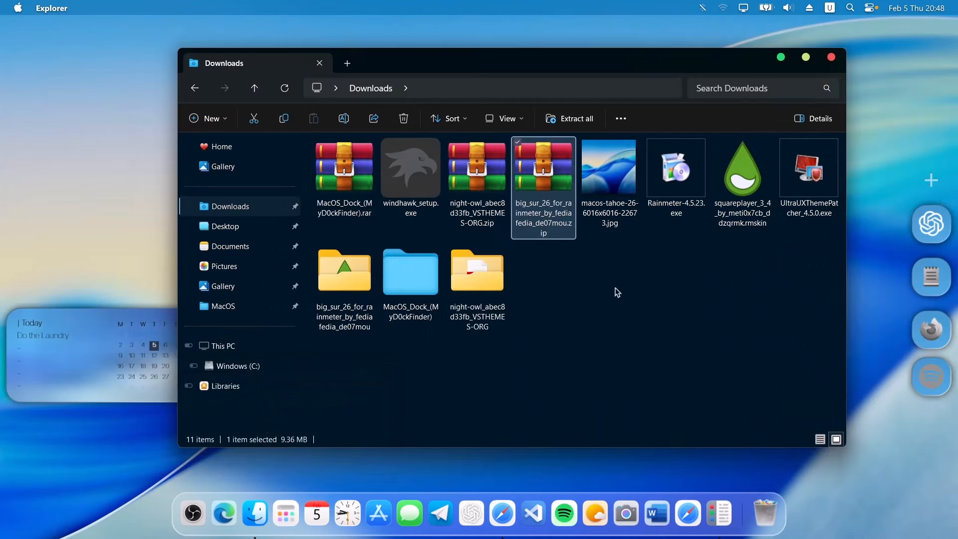
double_click(743, 173)
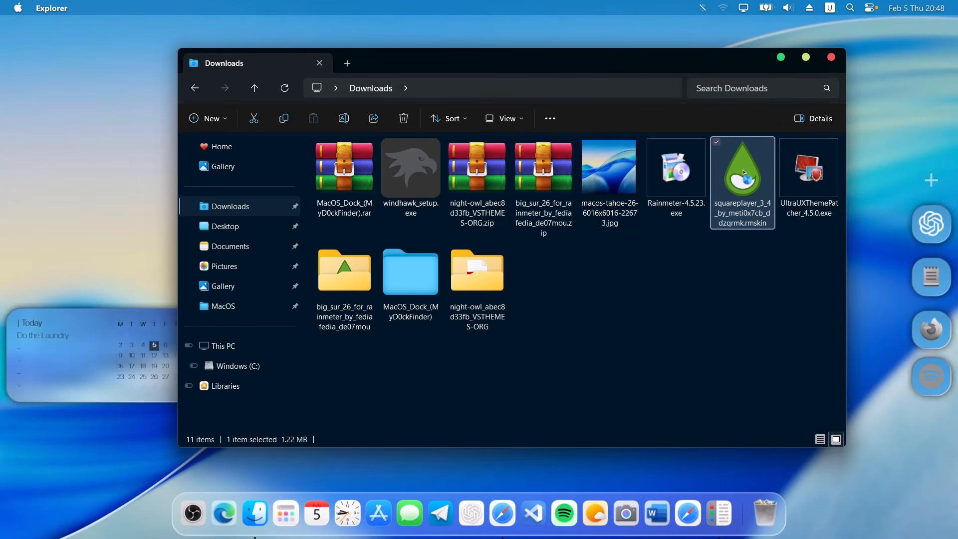
click(523, 373)
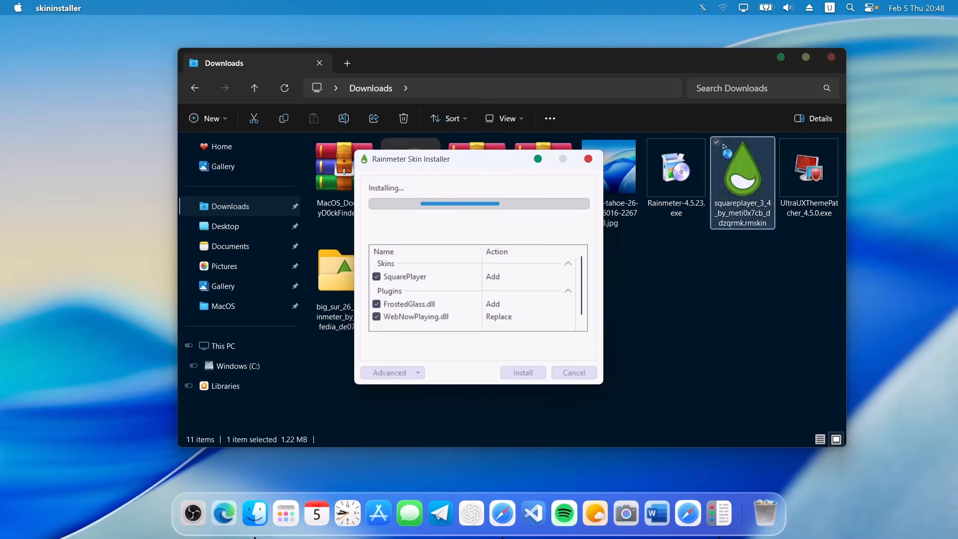
Load the SquarePlayerS2.ini skin from the SquarePlayer folder in the Rainmeter manager, with the open windows minimized
click(781, 58)
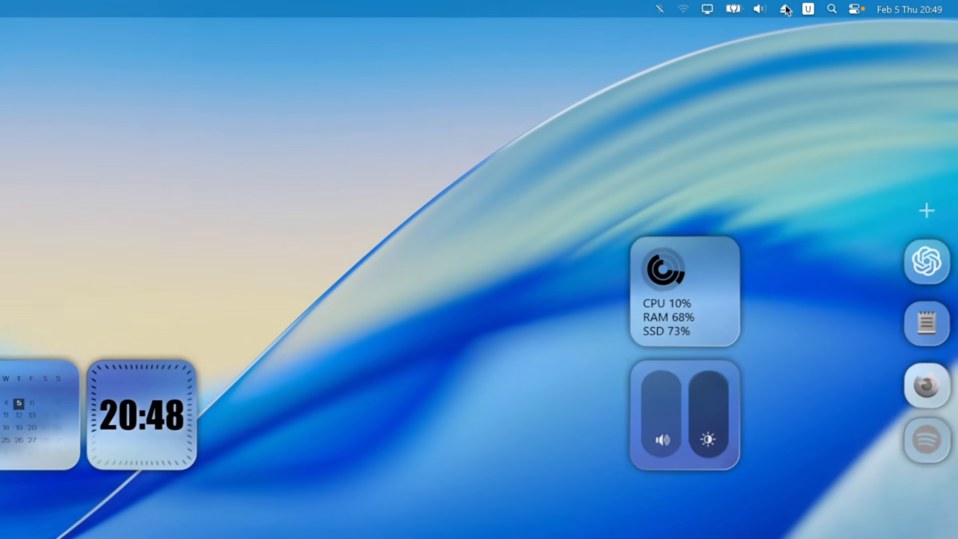
click(786, 9)
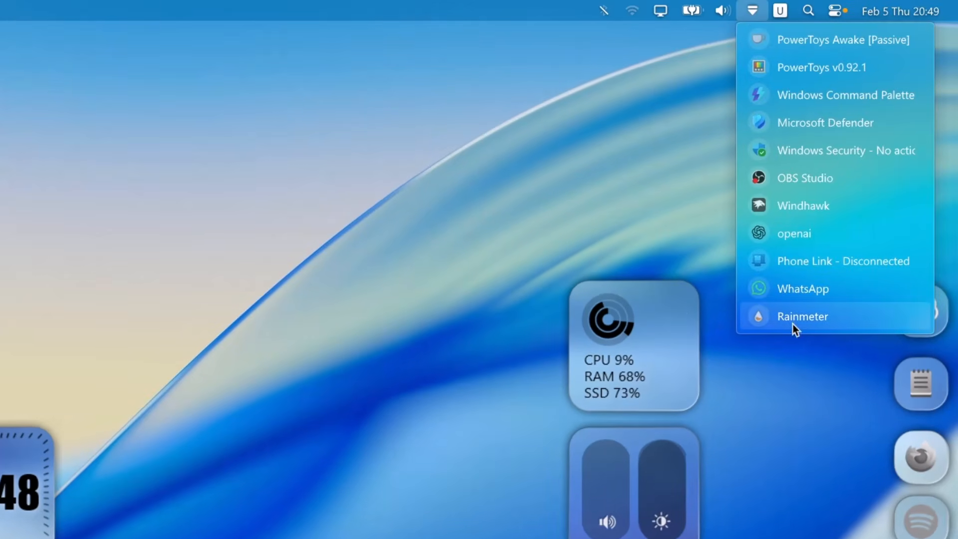
click(793, 325)
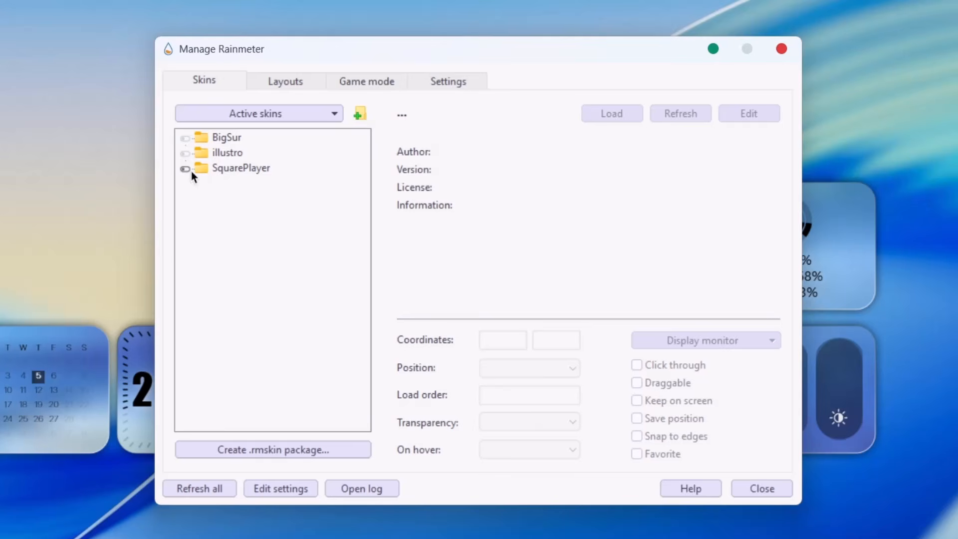
click(186, 170)
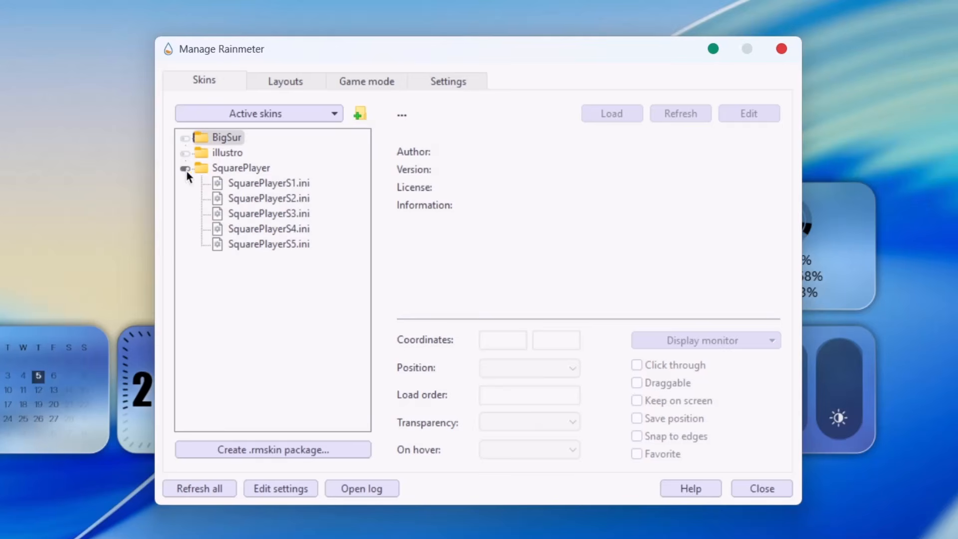
click(267, 213)
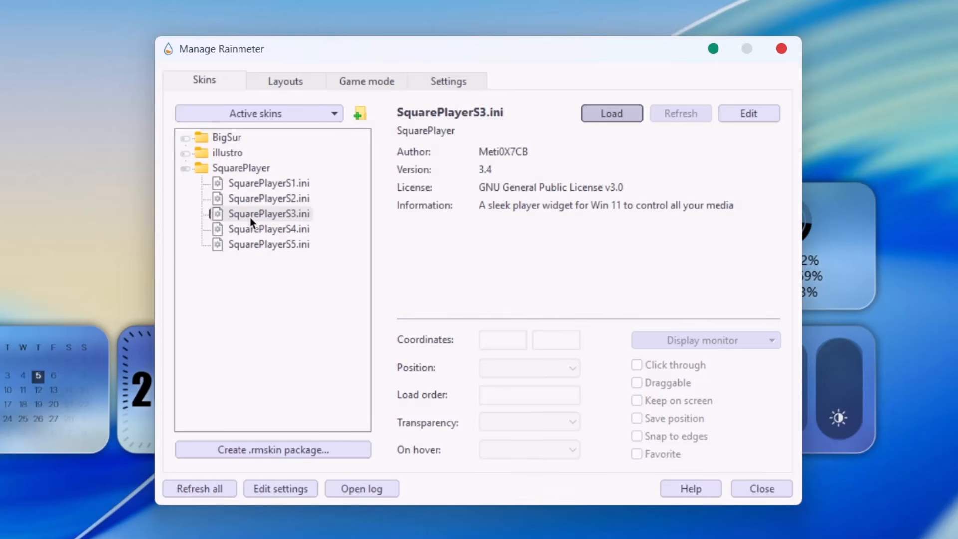
click(270, 198)
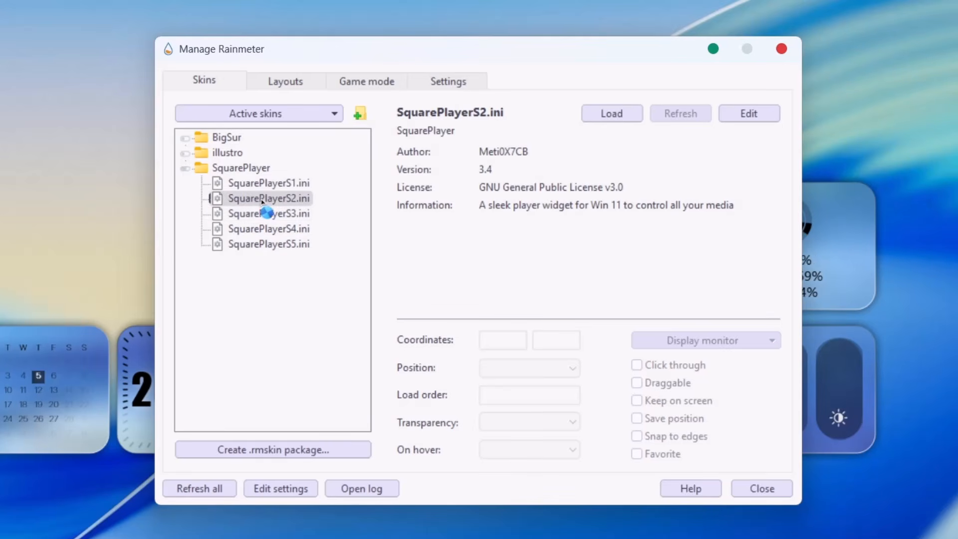
click(613, 113)
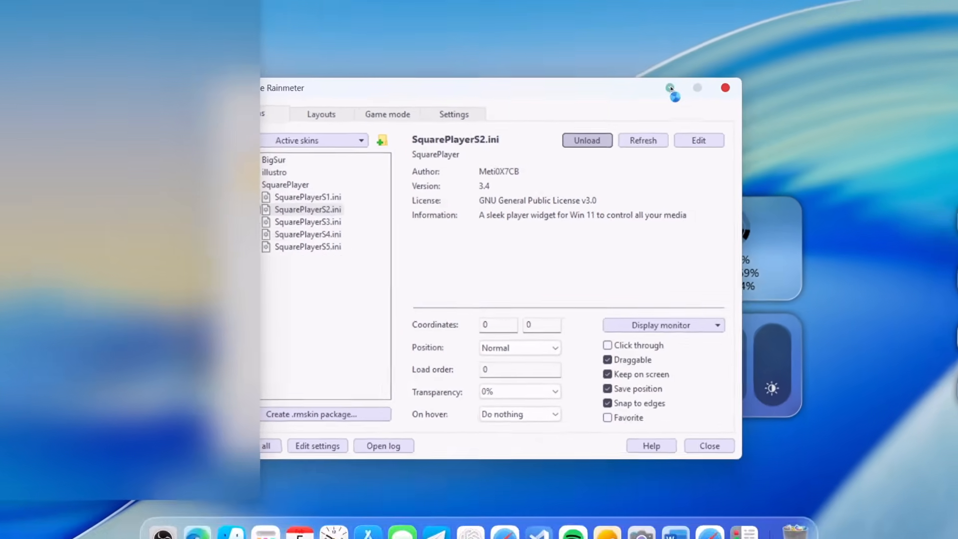
click(713, 49)
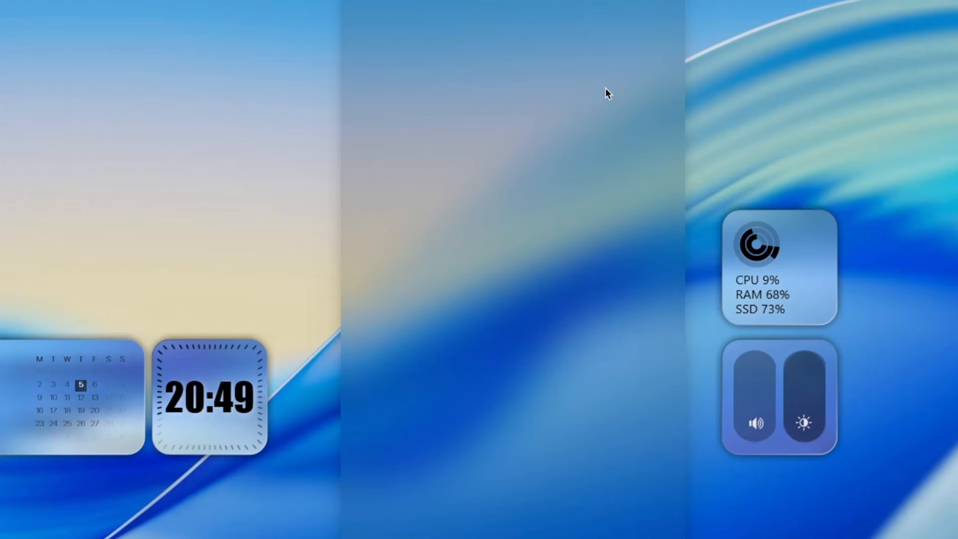
Set the Scale variable in the SquarePlayerS2 skin file to 0.8, save the file and refresh the skin
right_click(481, 115)
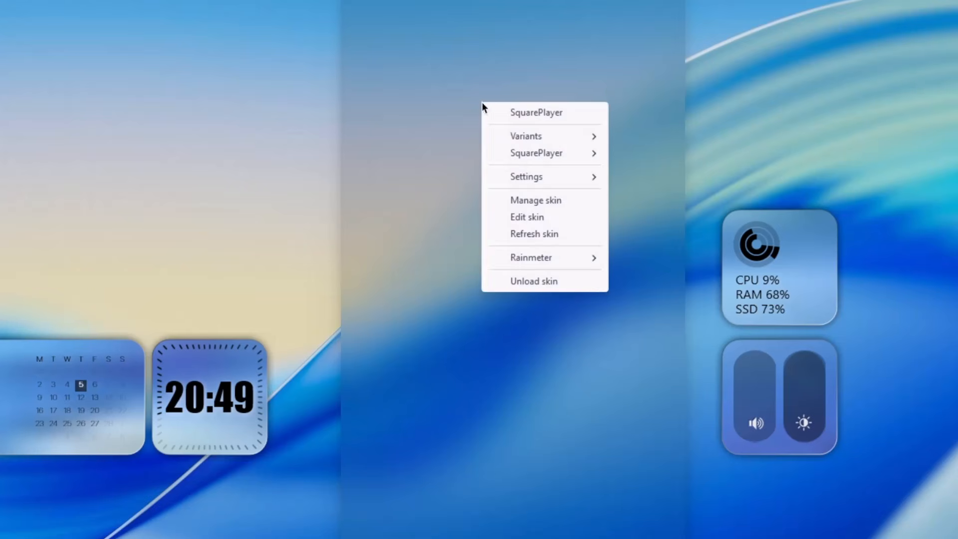
click(520, 217)
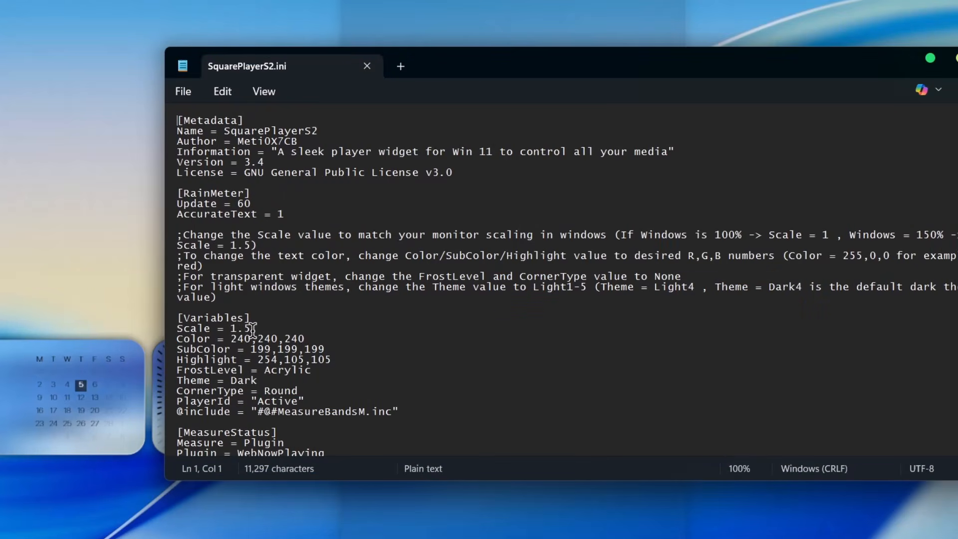
double_click(252, 329)
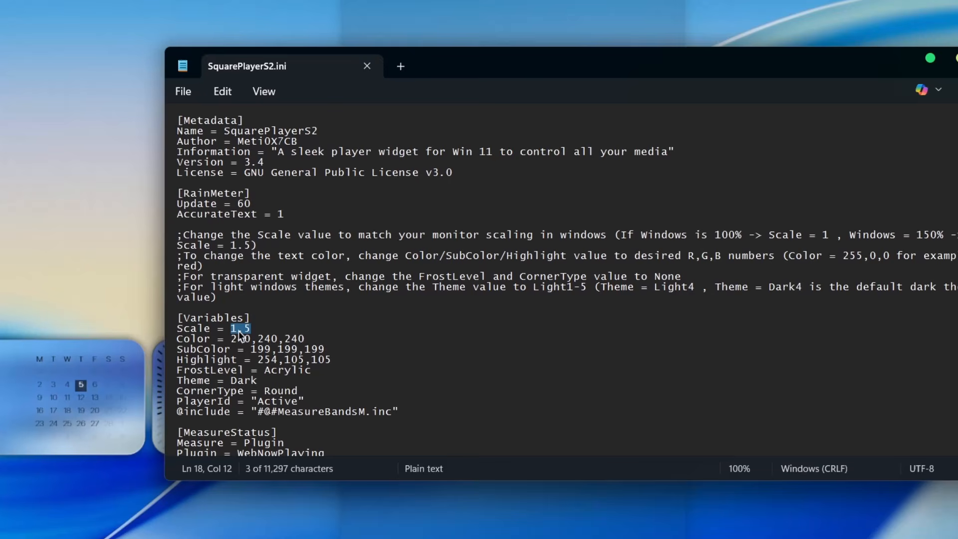
text(0.8)
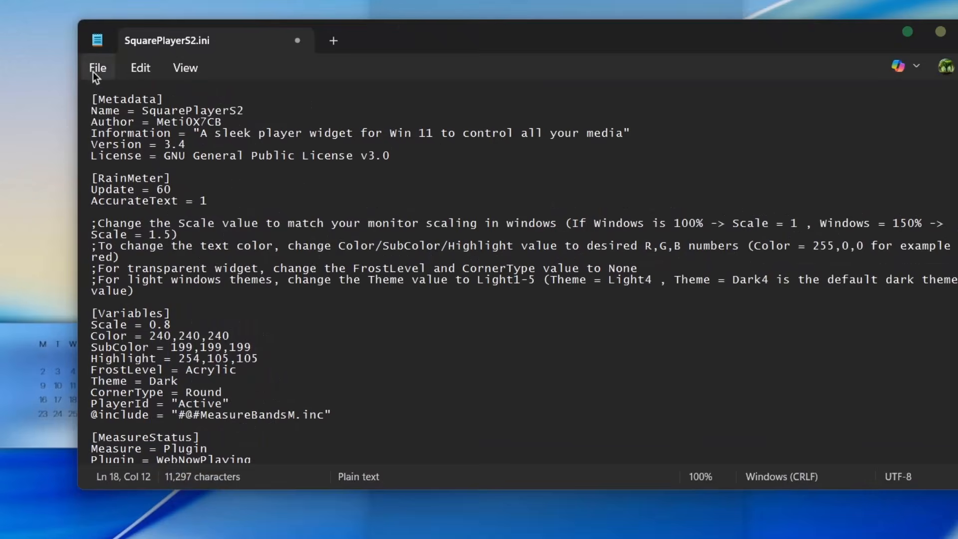
click(199, 55)
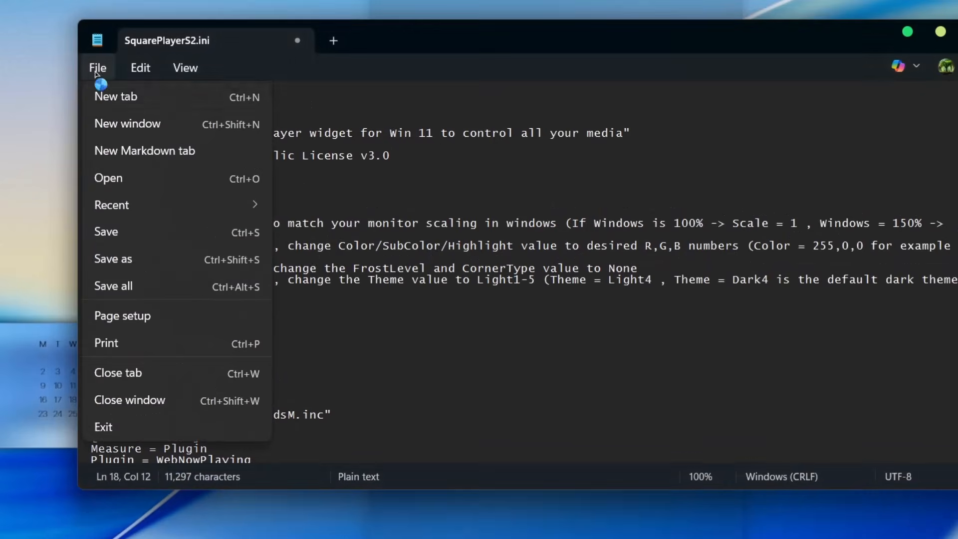
click(118, 232)
click(825, 92)
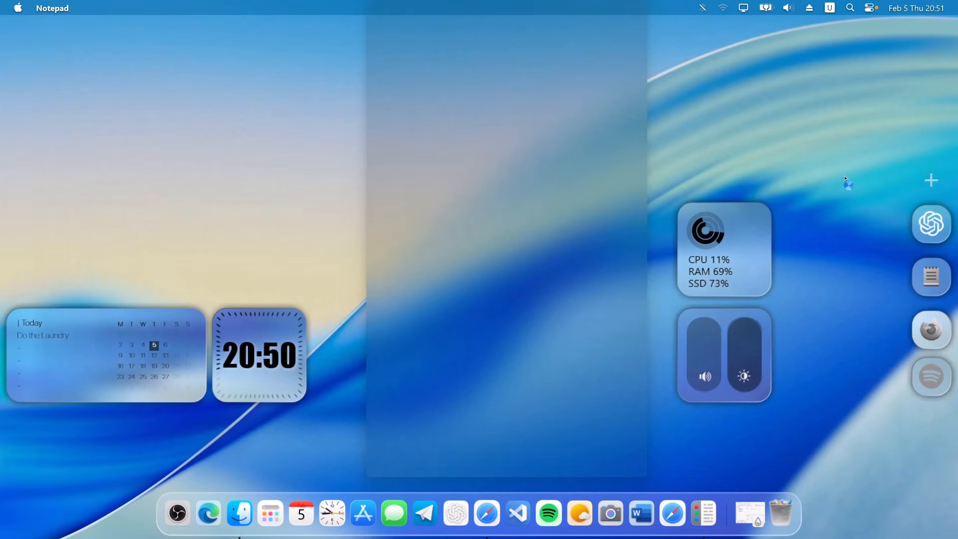
right_click(575, 158)
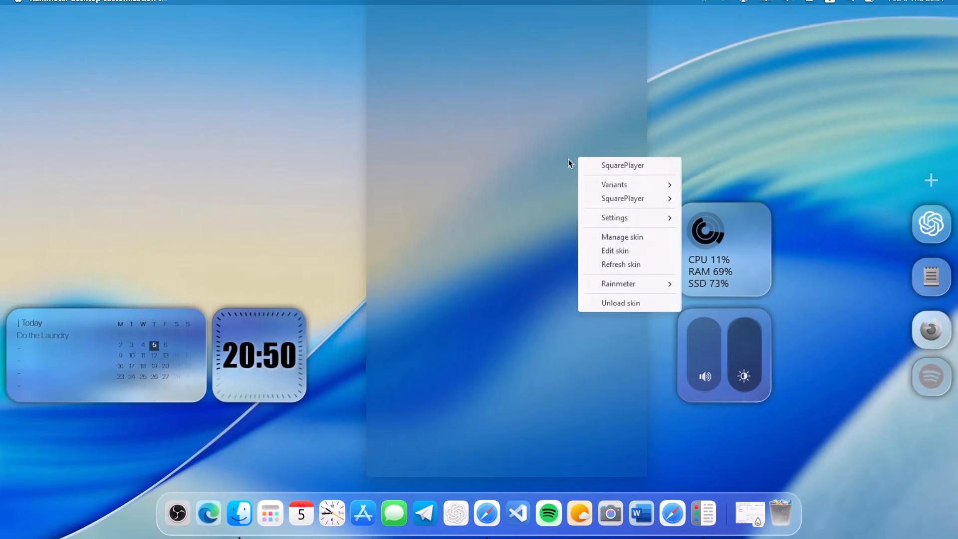
click(608, 265)
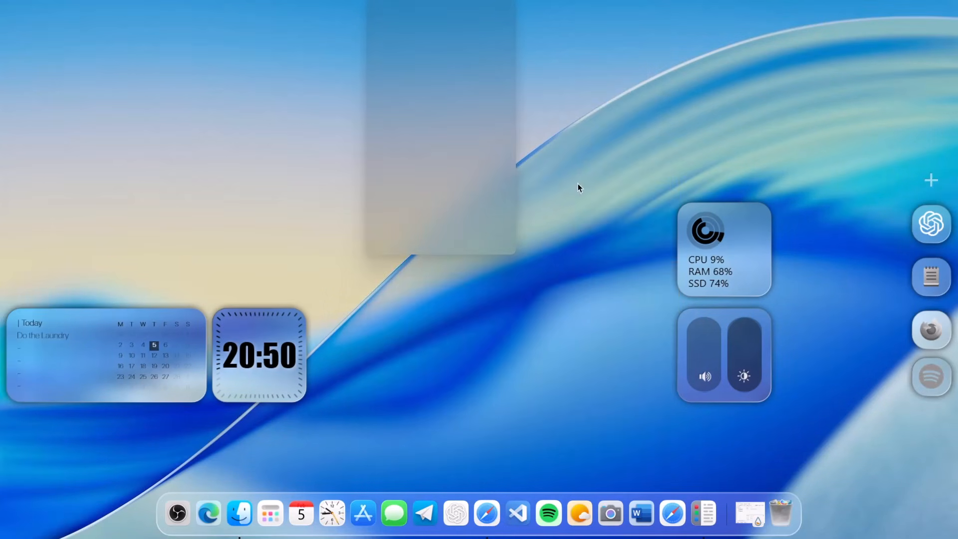
Place the player widget beside the app shortcut column and shift the system stats and volume/brightness widgets clear of it
drag(418, 125, 817, 263)
mouse_move(735, 249)
mouse_down()
mouse_move(710, 250)
mouse_move(725, 248)
mouse_up()
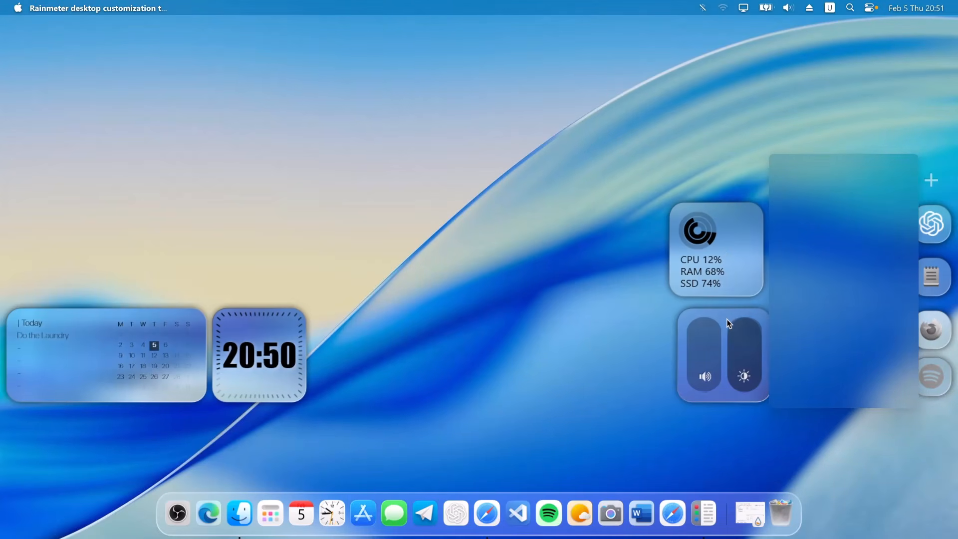
drag(730, 324, 712, 320)
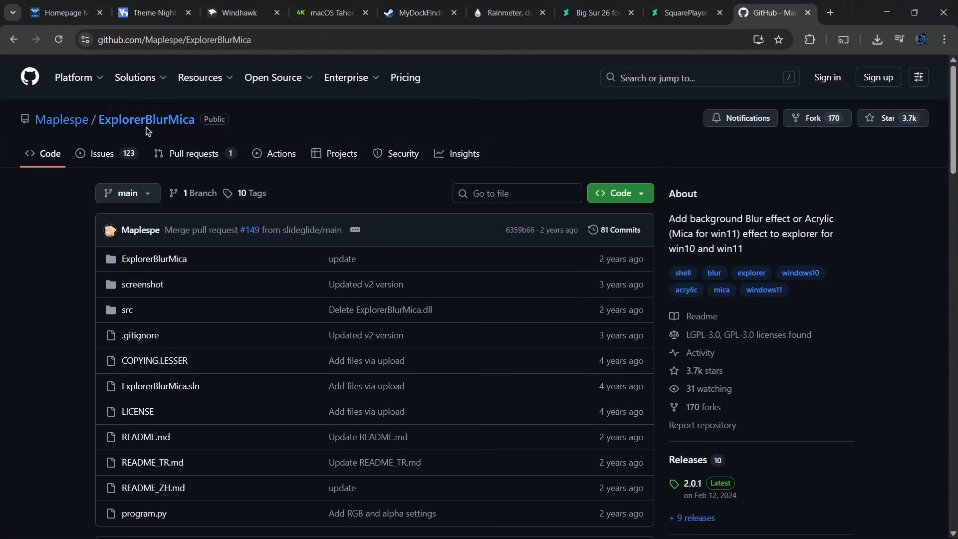
Download Release_x64.zip from the ExplorerBlurMica 2.0.1 release on GitHub
drag(954, 114, 954, 180)
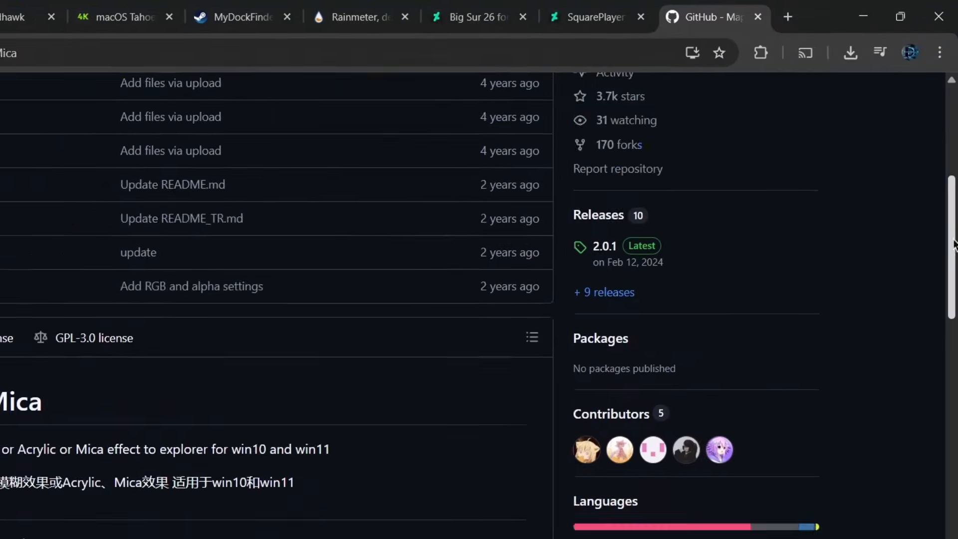
drag(953, 239, 952, 226)
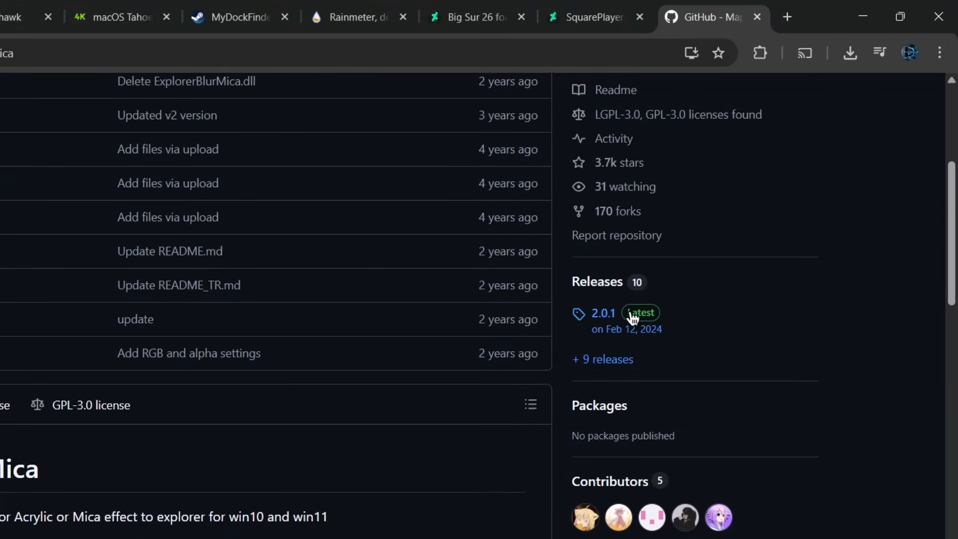
click(633, 317)
scroll(479, 269, down, 10)
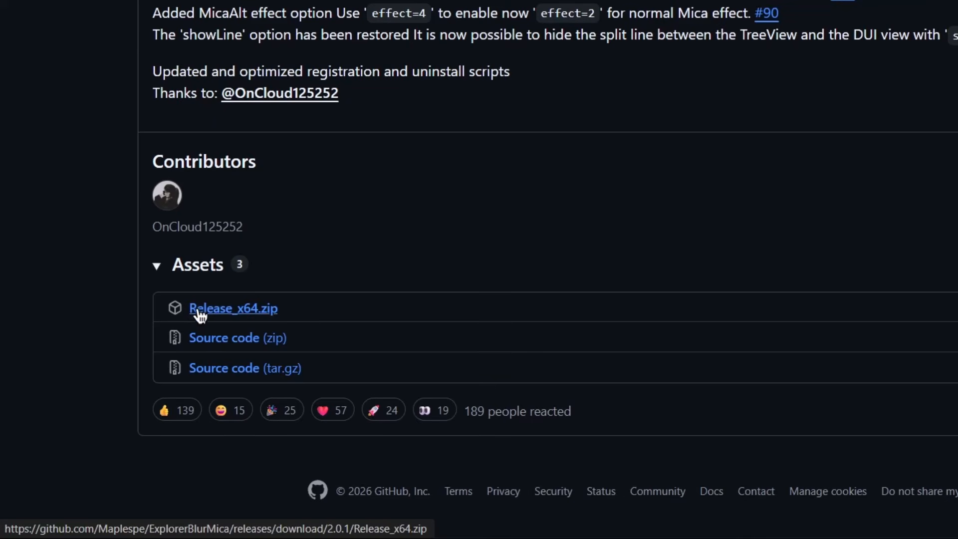
click(225, 316)
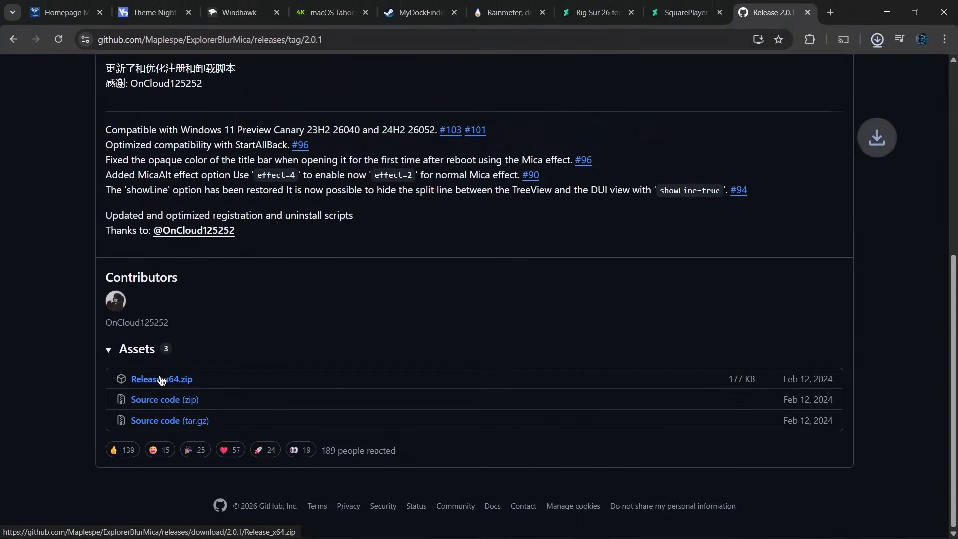
Extract Release_x64.zip in the Downloads folder and move the extracted Release_x64 folder into the MacOS folder
mouse_move(193, 509)
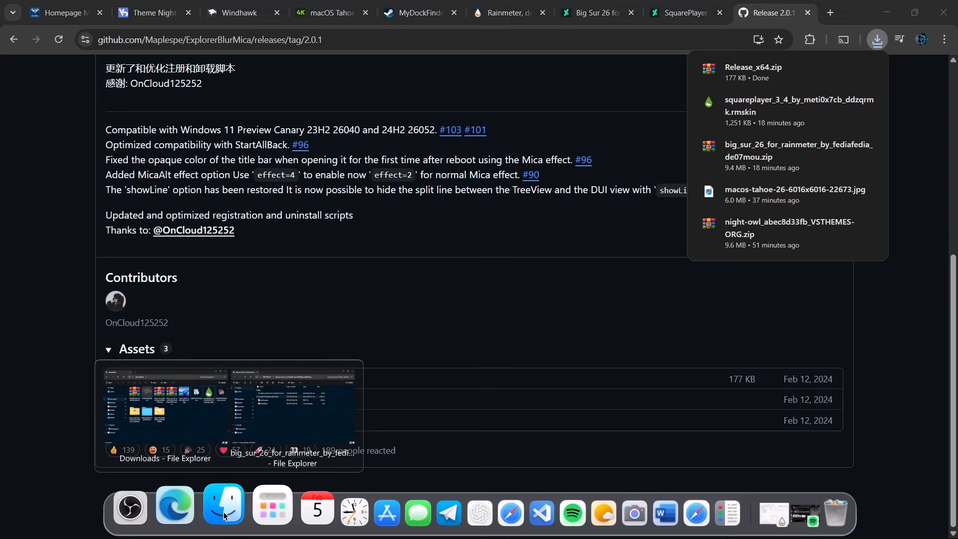
click(167, 412)
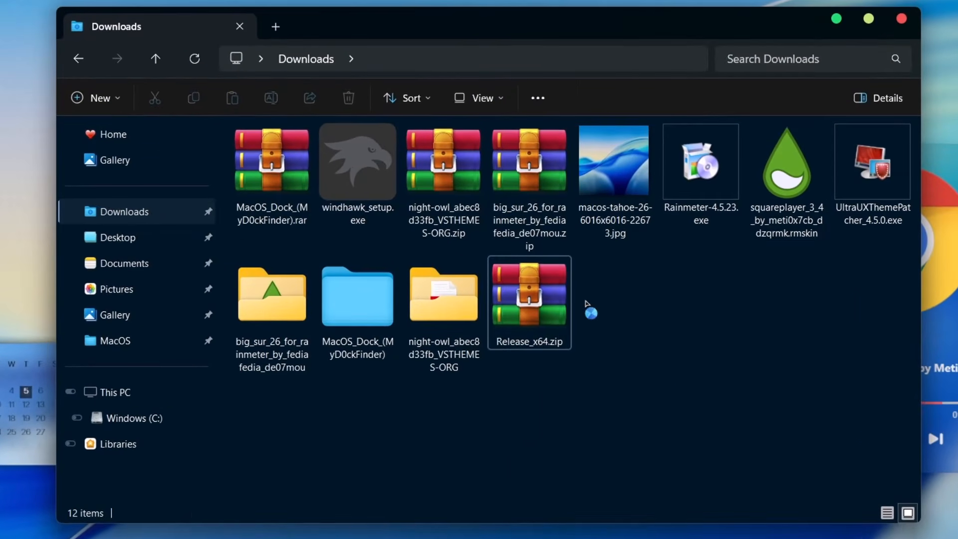
click(548, 276)
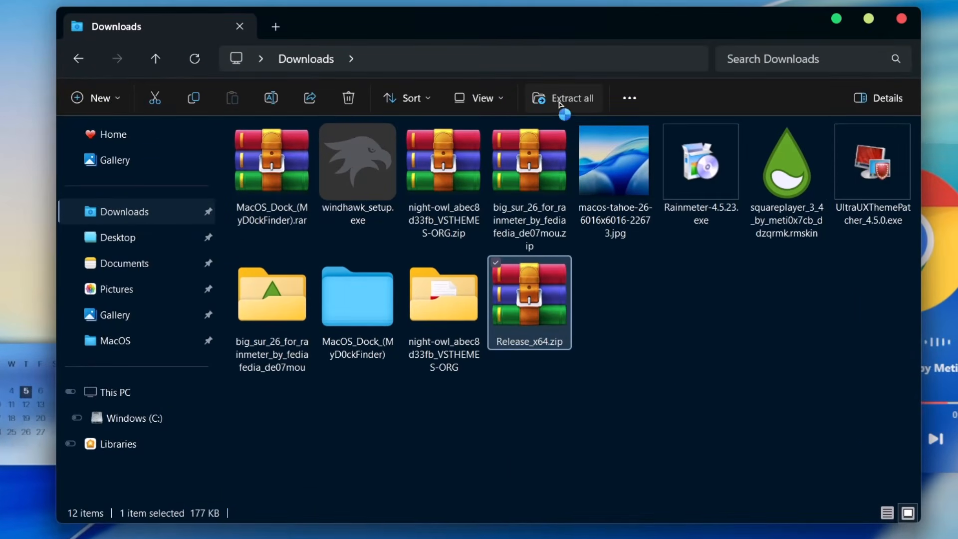
click(562, 104)
click(575, 468)
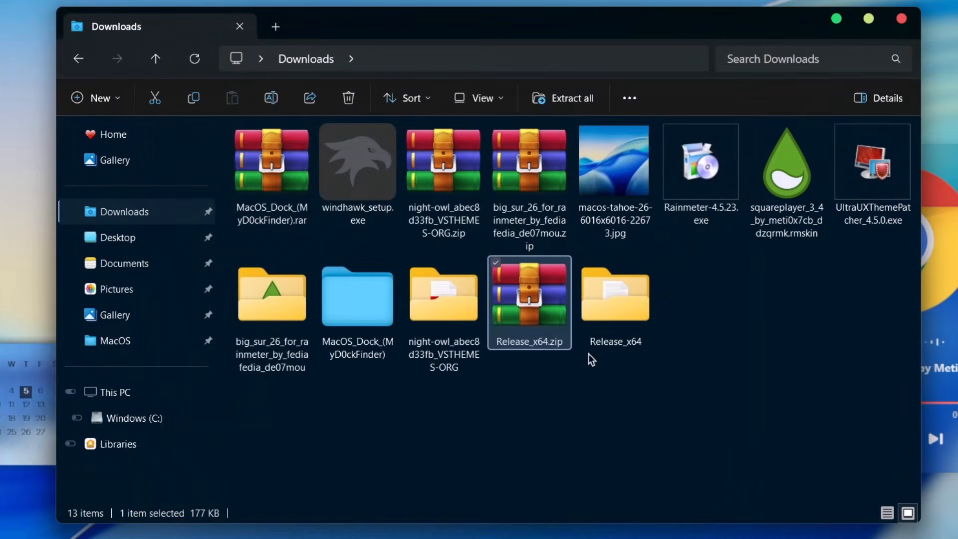
click(608, 302)
drag(636, 310, 117, 345)
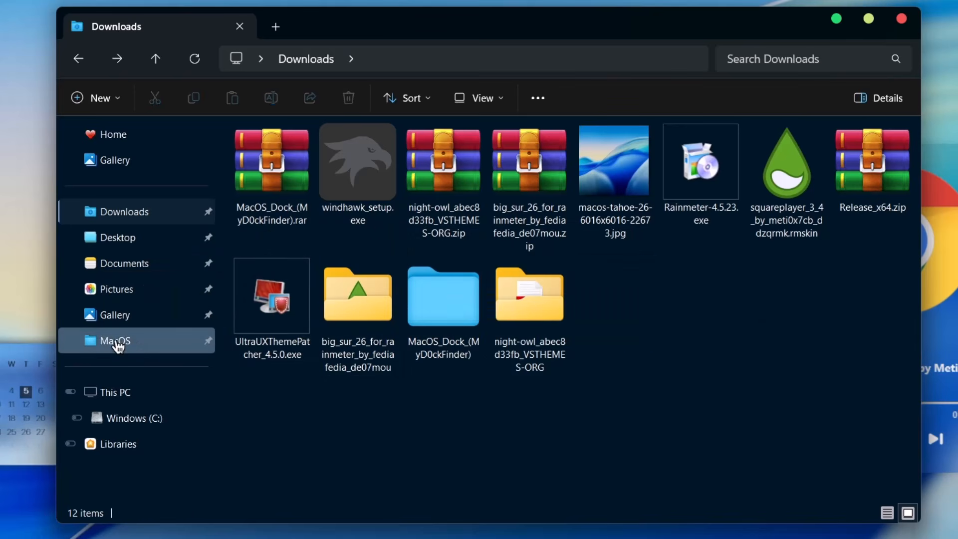
Run register.cmd from MacOS\Release_x64\Release to register ExplorerBlurMica, allowing the prompts and closing the command window
click(117, 345)
double_click(275, 176)
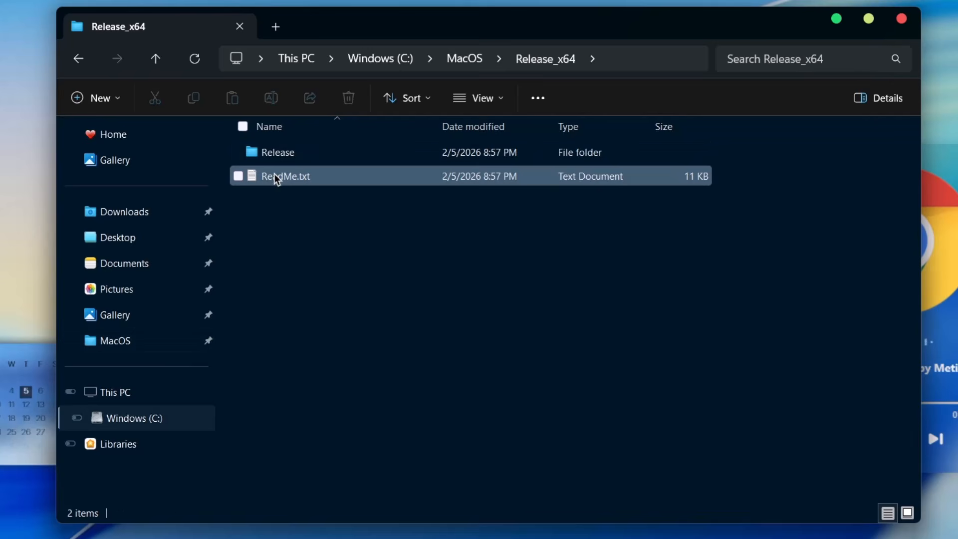
double_click(306, 152)
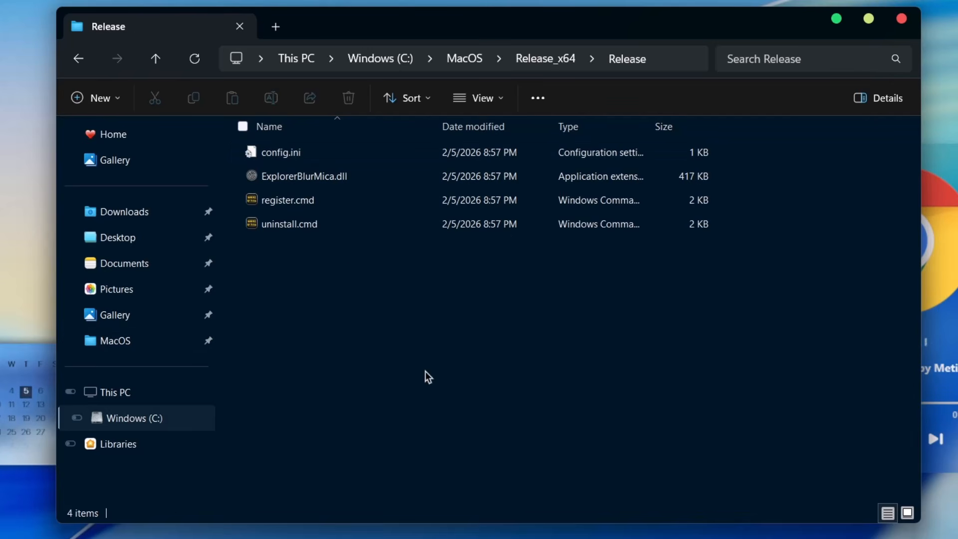
double_click(286, 200)
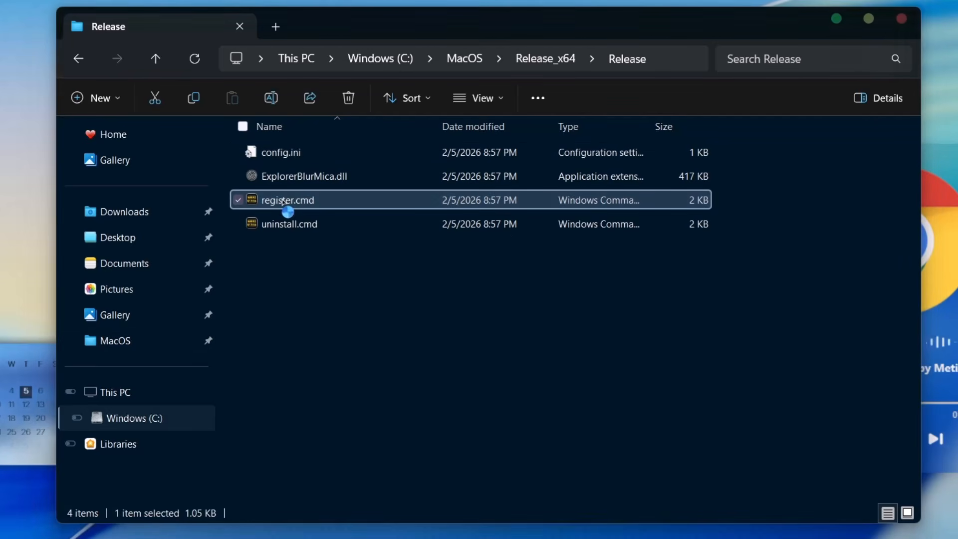
click(483, 317)
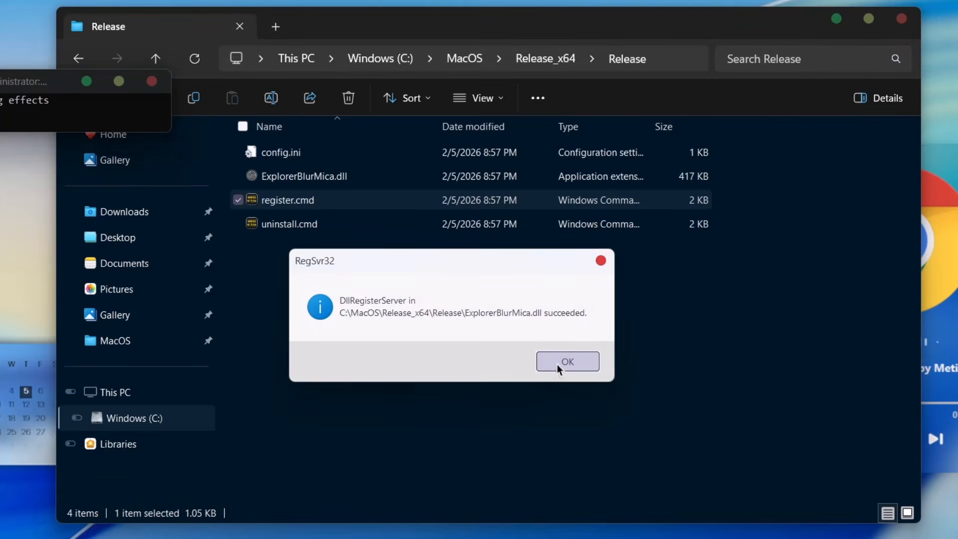
click(557, 363)
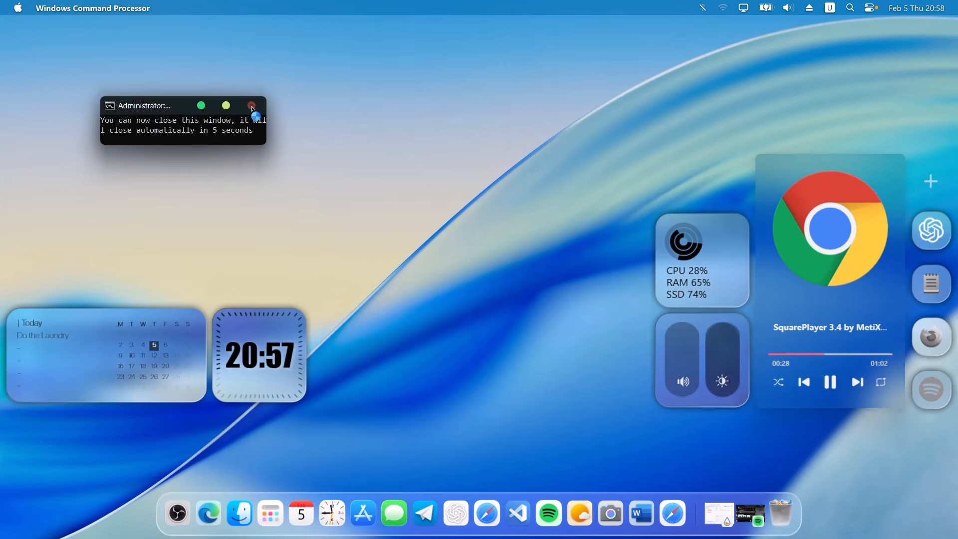
click(251, 107)
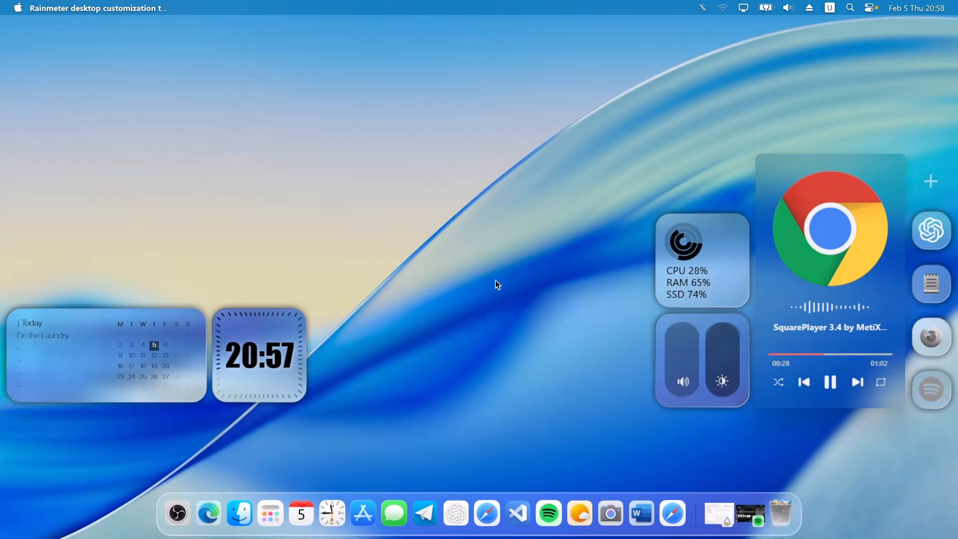
Open a new File Explorer window and move it across the desktop to check the blur effect
click(249, 507)
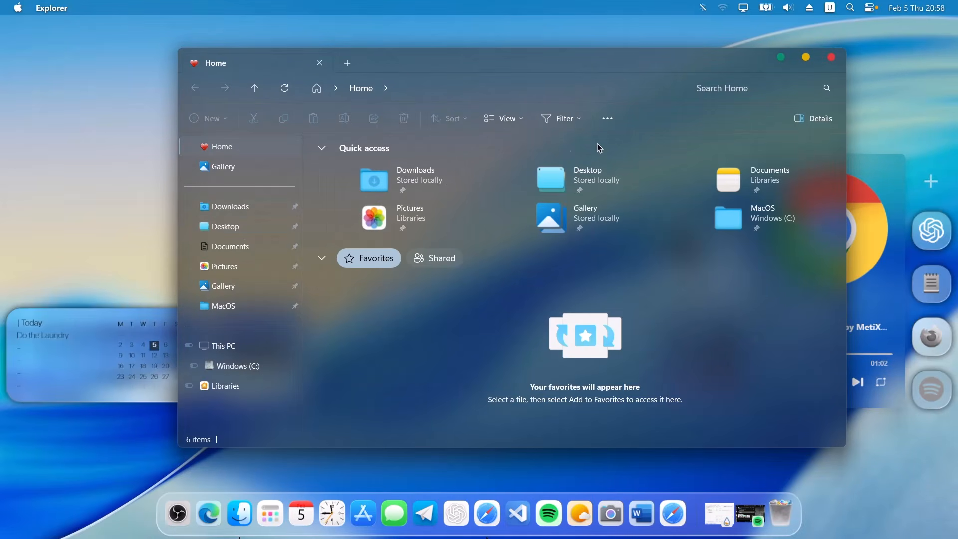
drag(527, 59, 483, 51)
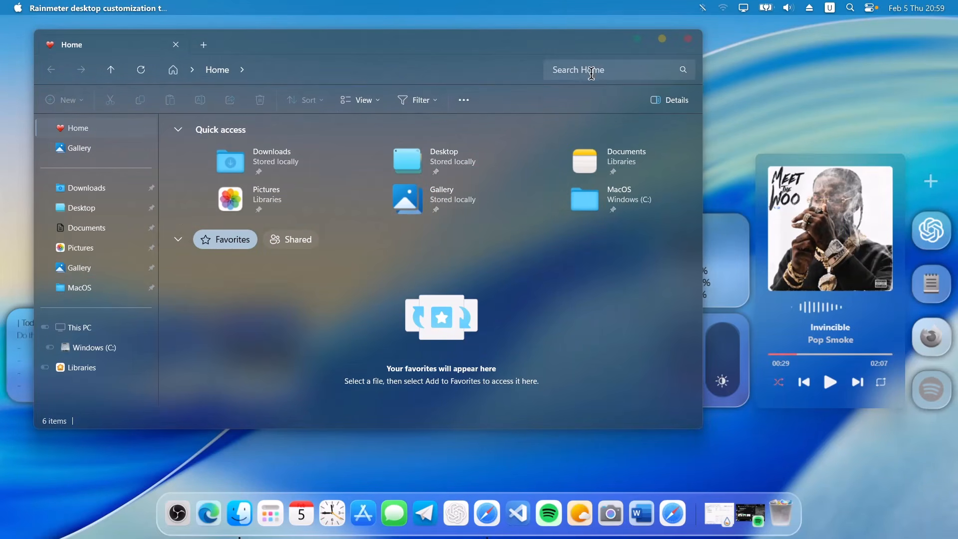
Minimize File Explorer, then uninstall MyDockFinder from the About page of its preferences and confirm the removal
click(637, 39)
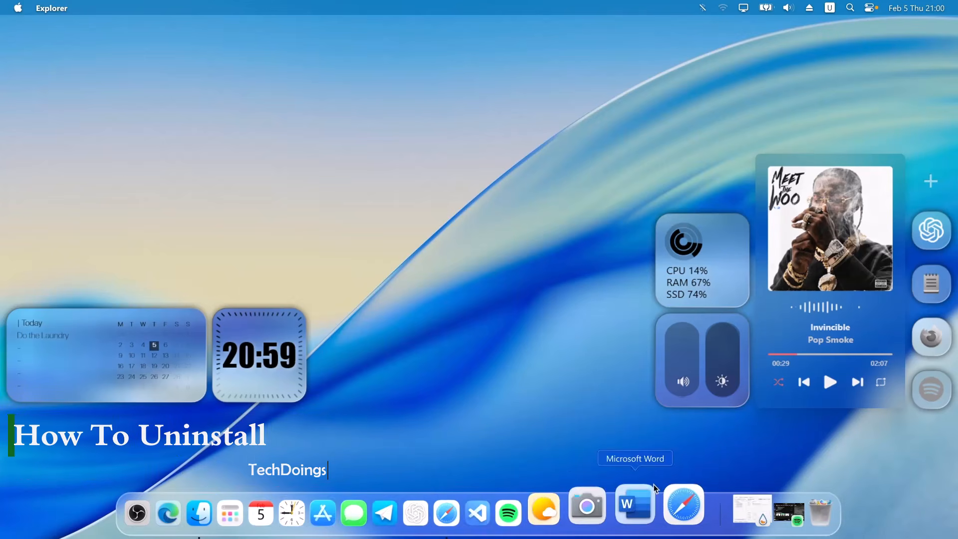
right_click(699, 511)
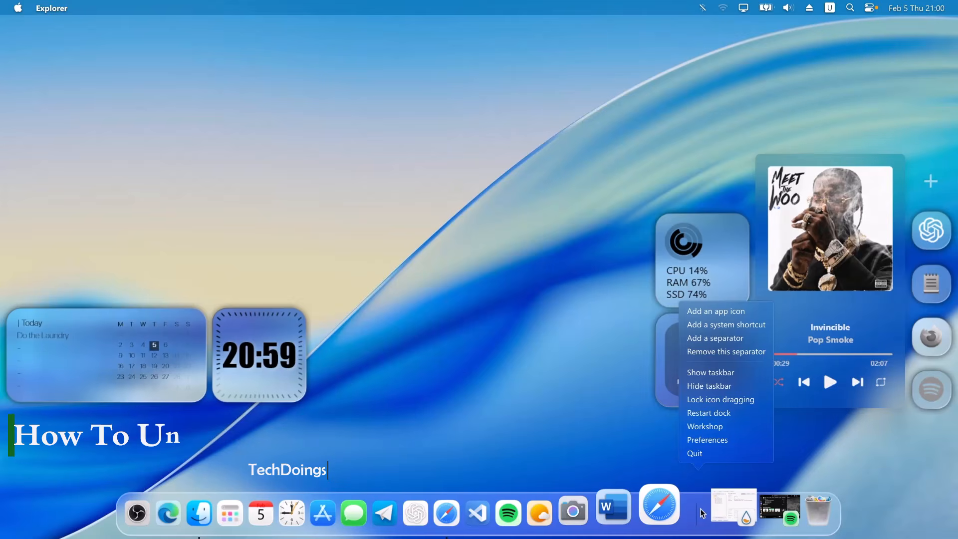
click(726, 441)
drag(388, 272, 389, 349)
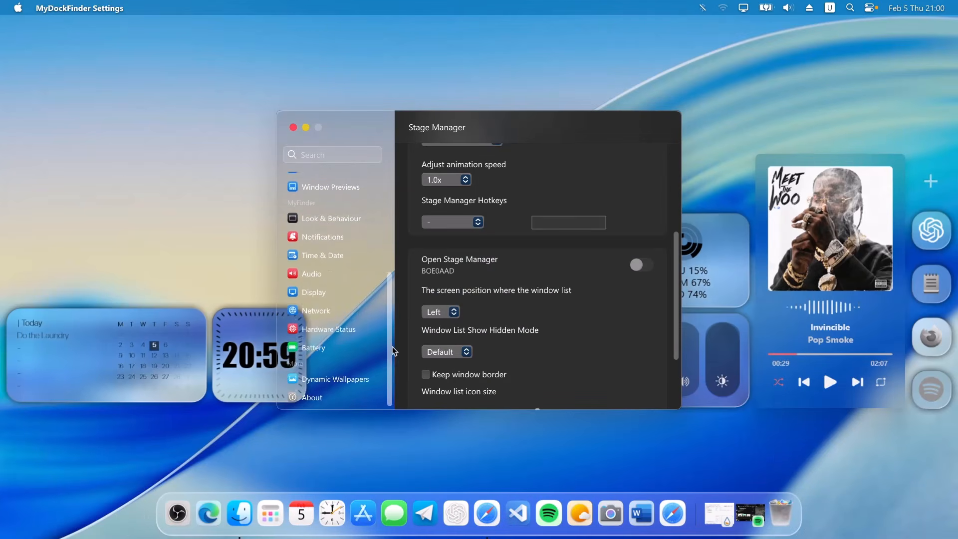
click(329, 396)
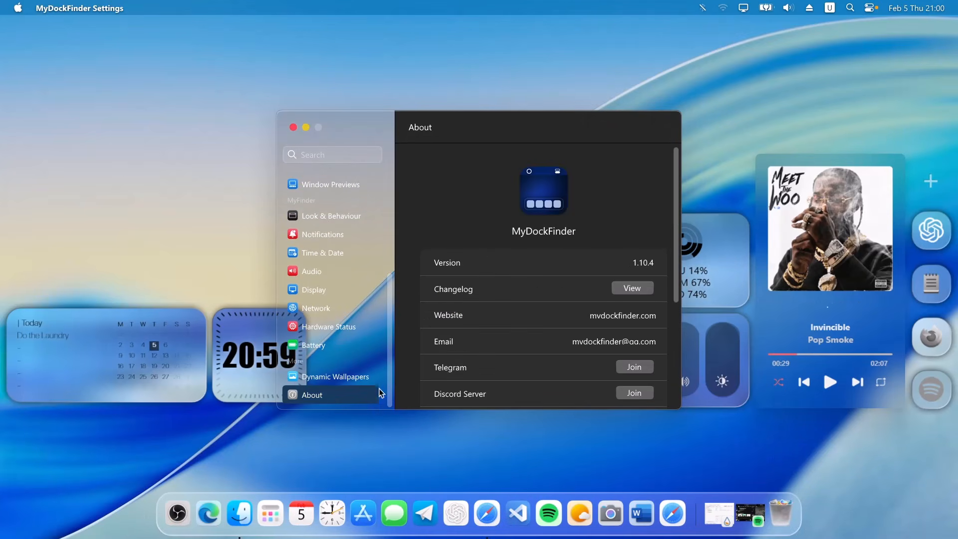
drag(674, 193, 678, 316)
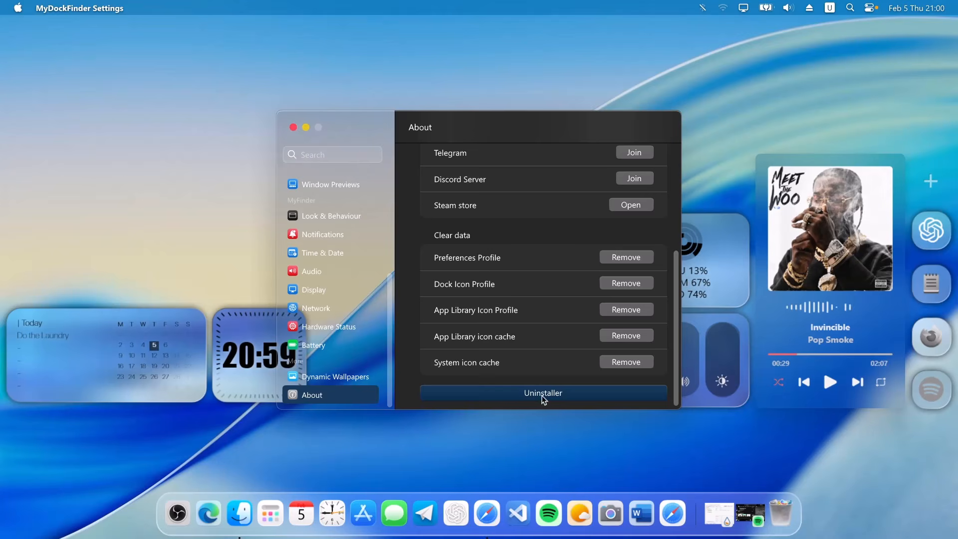
click(517, 399)
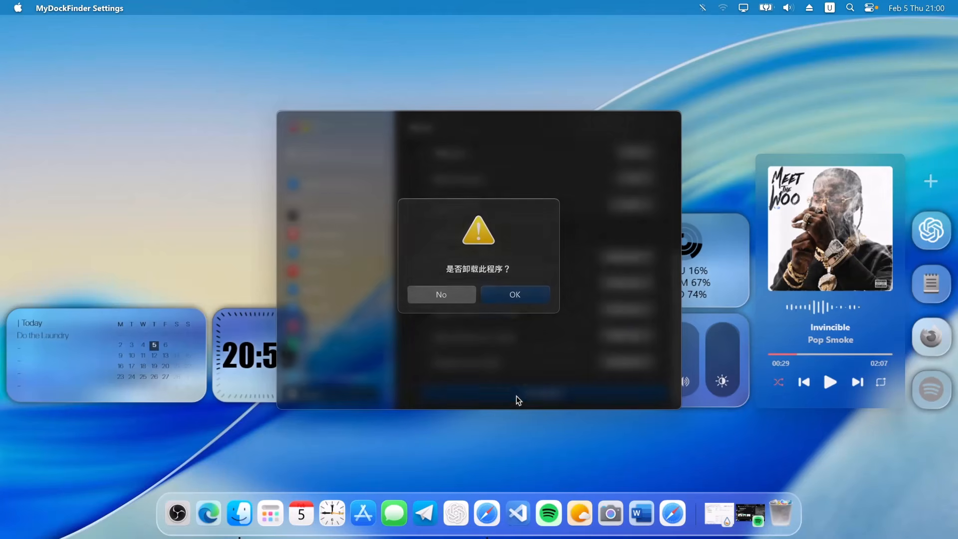
click(519, 300)
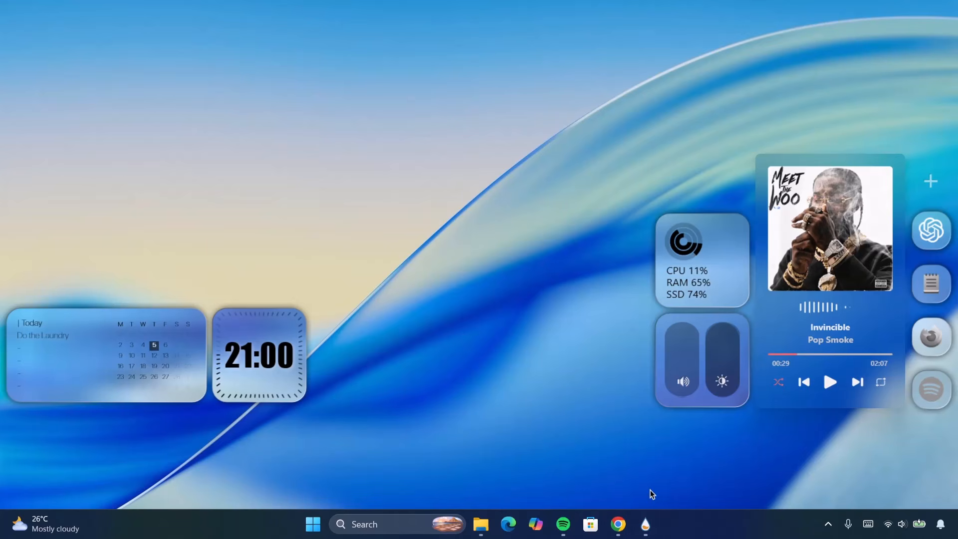
Open the Release folder inside MacOS\Release_x64 in File Explorer
click(481, 524)
click(82, 290)
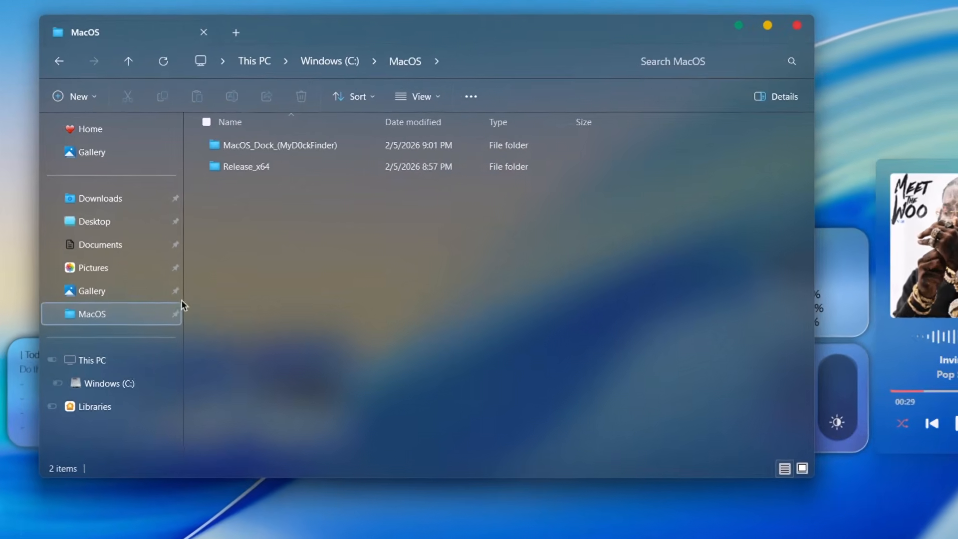
double_click(263, 168)
double_click(264, 148)
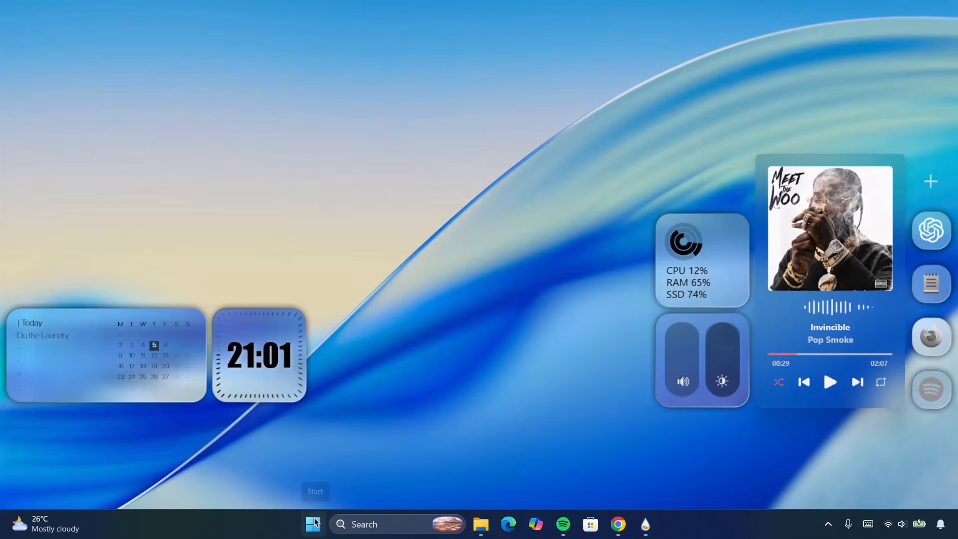
Open the Installed apps settings page and search the apps for "windha"
right_click(316, 524)
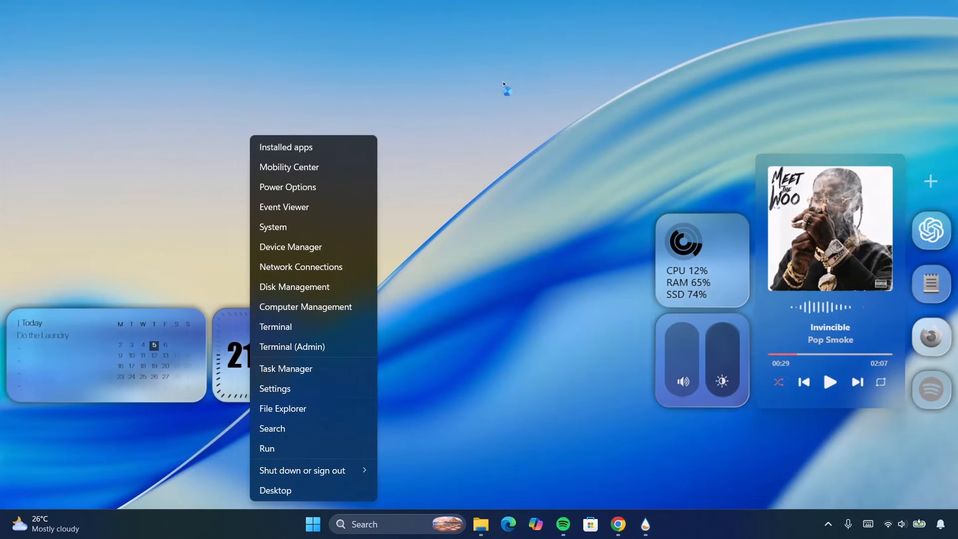
click(311, 148)
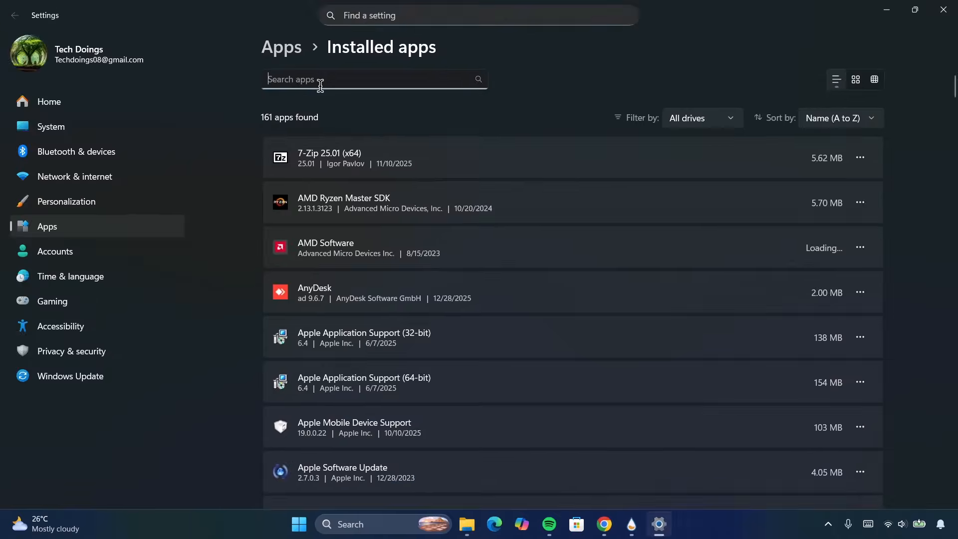
click(316, 81)
text(windha)
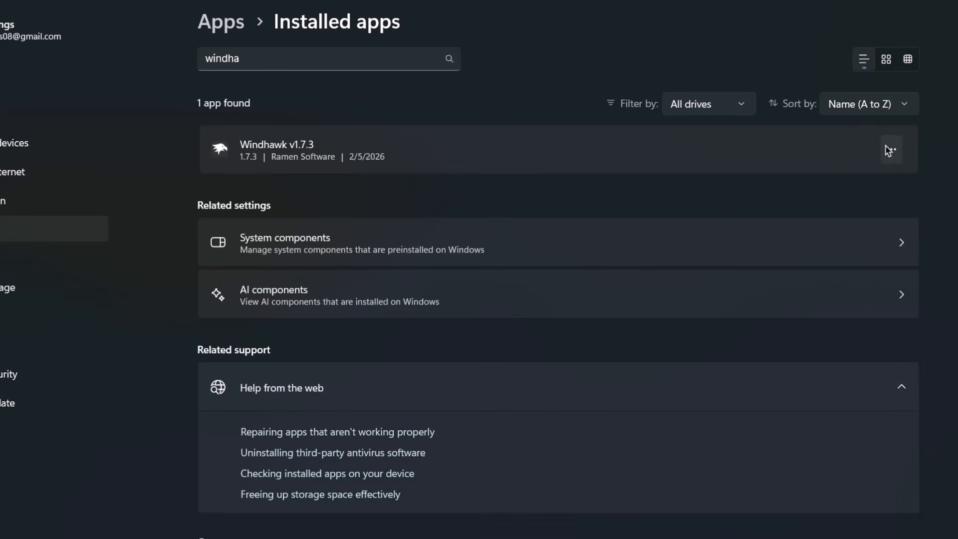
Launch the Windhawk uninstaller, clear the option to remove the program's settings, and close it without uninstalling
click(874, 152)
click(740, 203)
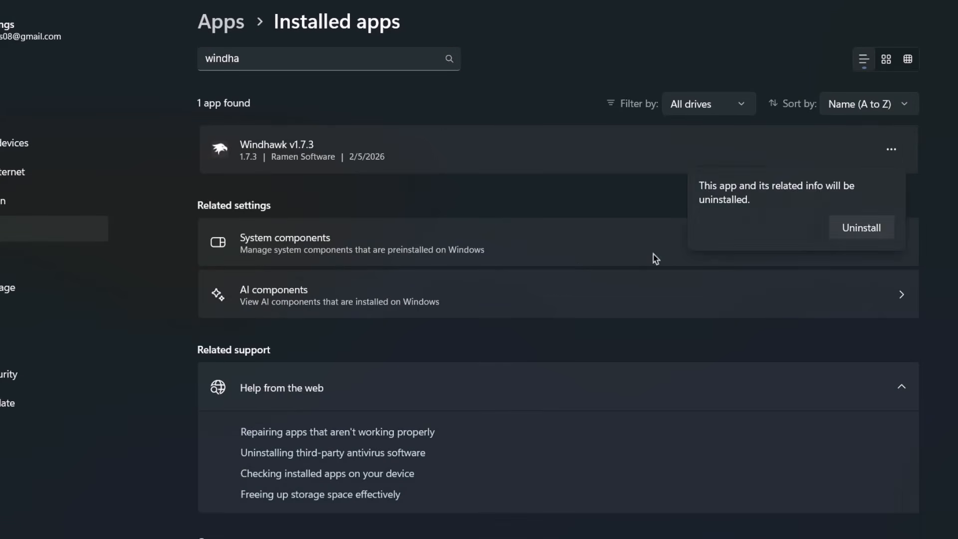
click(855, 231)
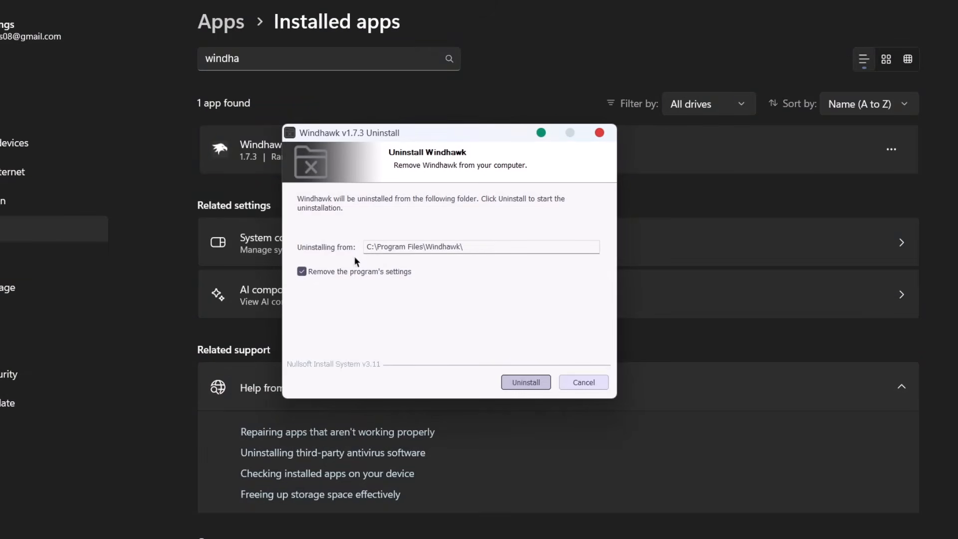
click(525, 382)
click(302, 272)
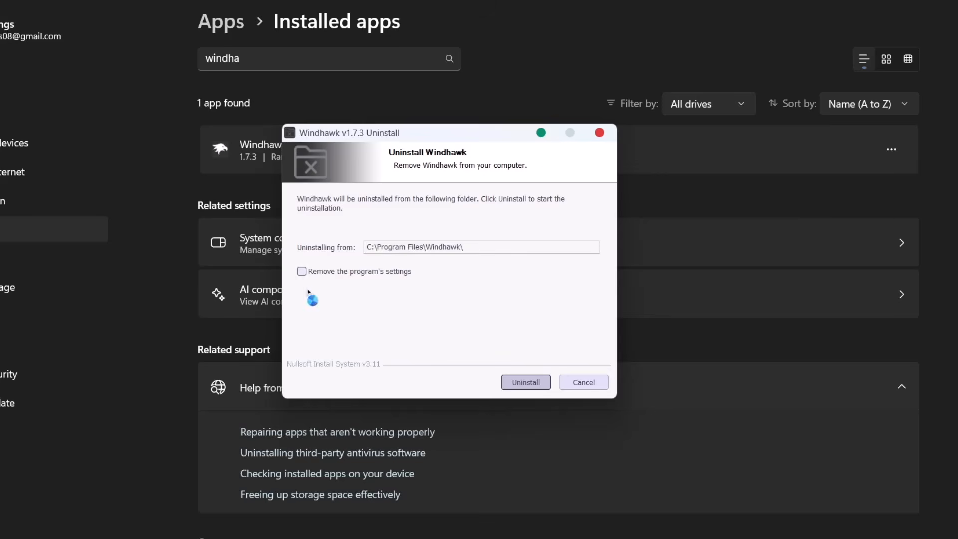
click(600, 133)
Search installed apps for "rainm", launch the Rainmeter uninstaller, select complete removal of personal settings and files, and close it without uninstalling
drag(278, 56, 176, 56)
text(rainm)
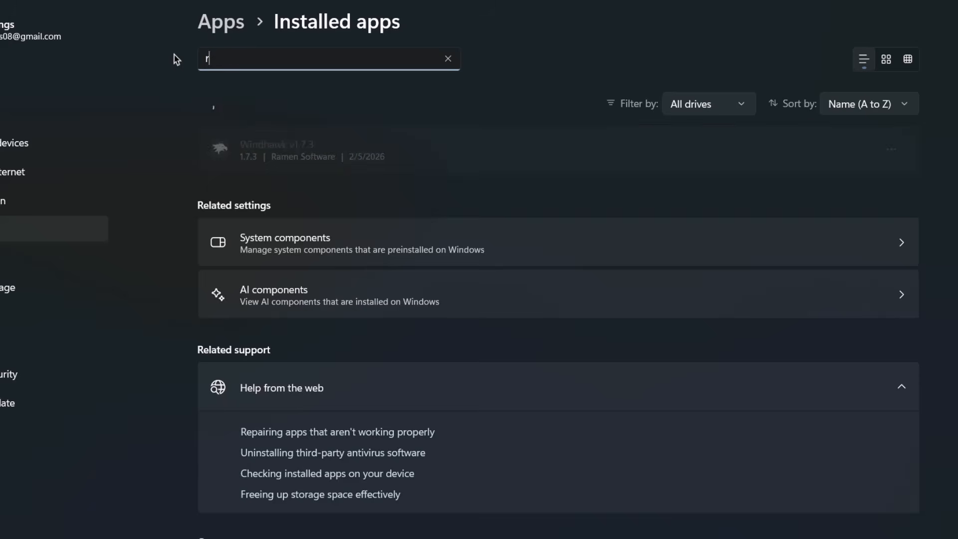
click(891, 149)
click(805, 211)
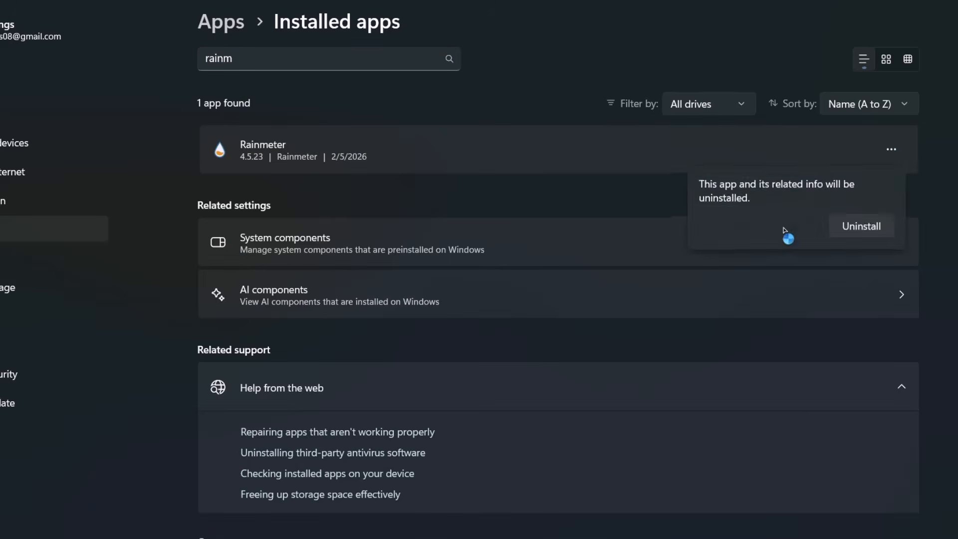
click(812, 232)
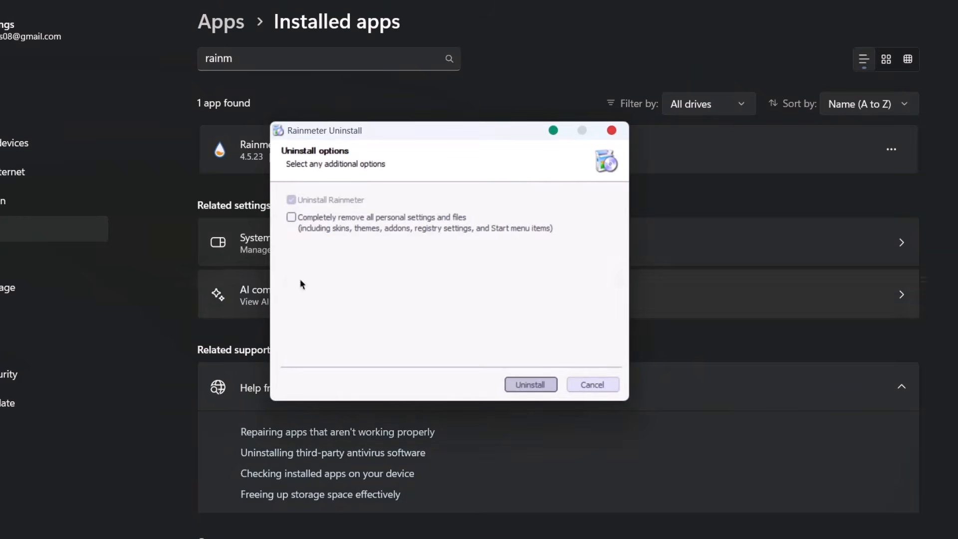
click(292, 218)
click(611, 130)
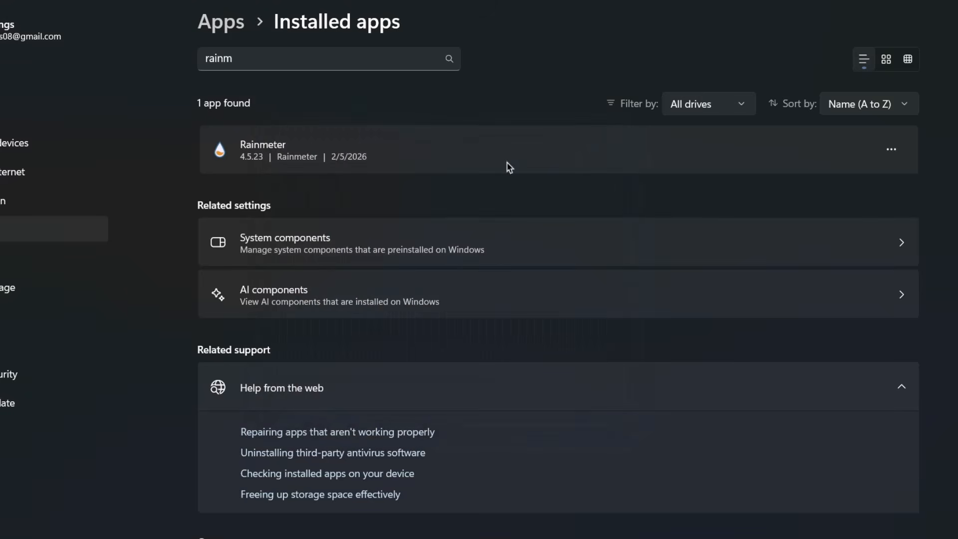
Search installed apps for "UX", launch the UltraUXThemePatcher uninstaller, and close it without uninstalling
drag(280, 58, 173, 57)
text(UX)
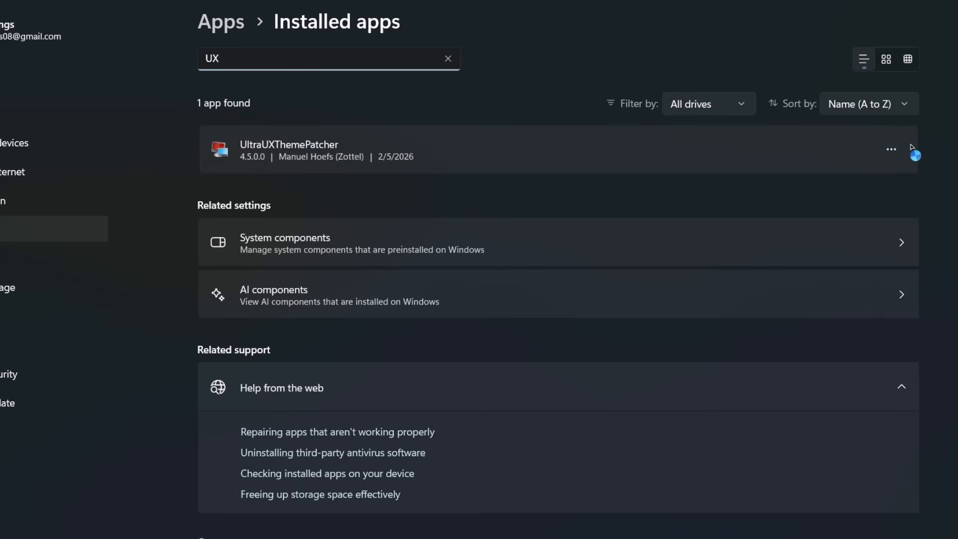
click(891, 149)
click(793, 203)
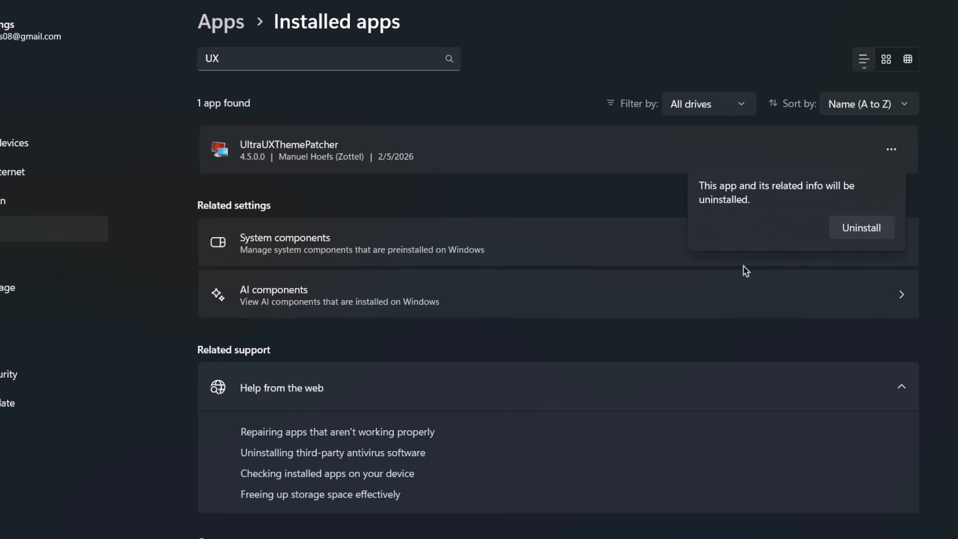
click(862, 228)
click(615, 131)
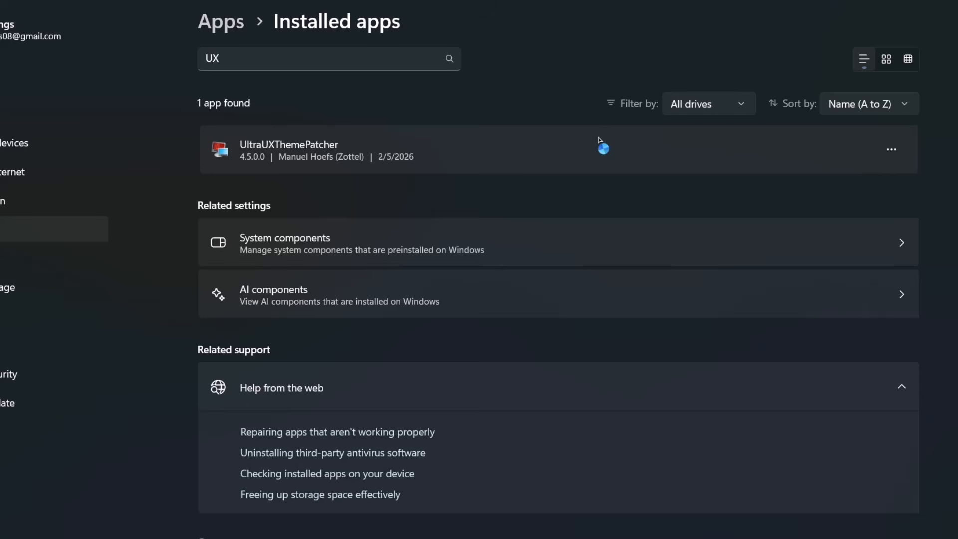